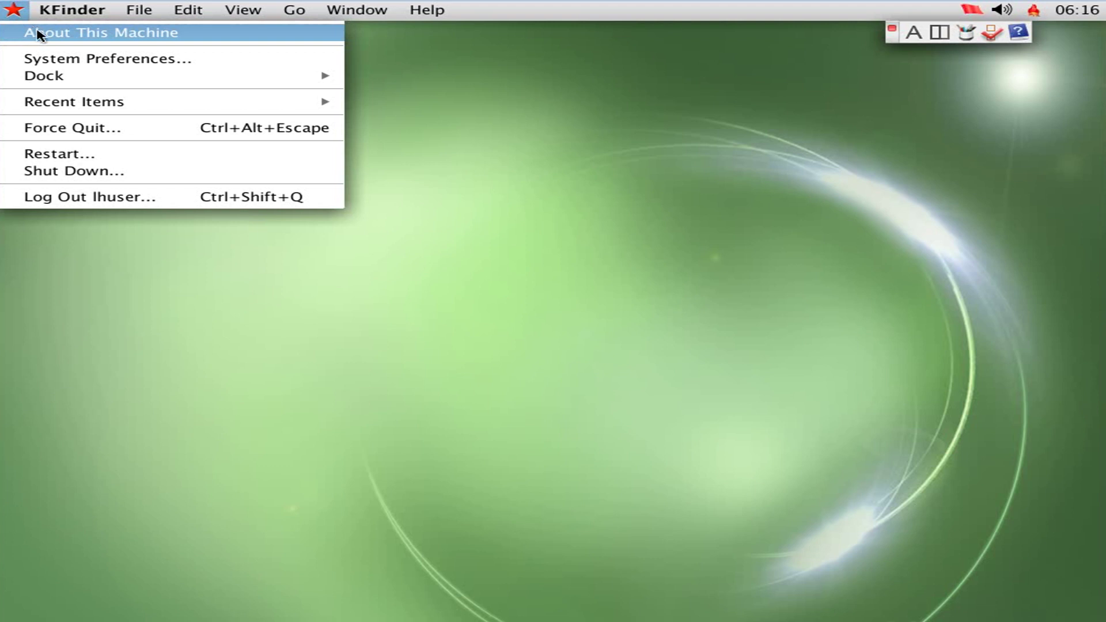
# Turn off Dock magnification and reveal the hidden Dock
pyautogui.moveTo(90, 81)
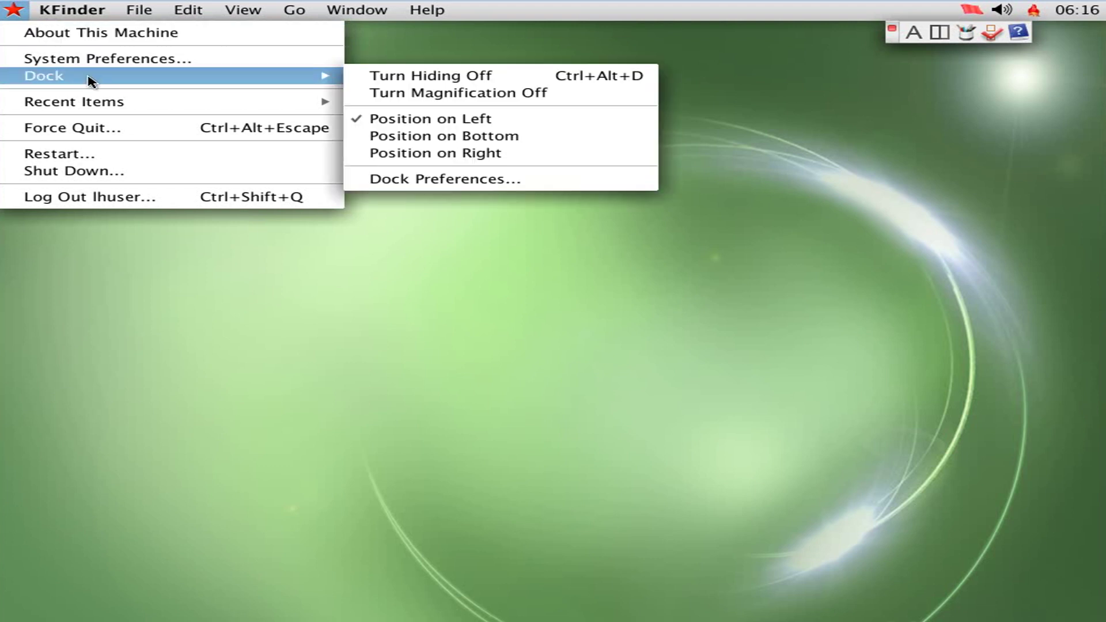
pyautogui.click(481, 94)
pyautogui.moveTo(3, 219)
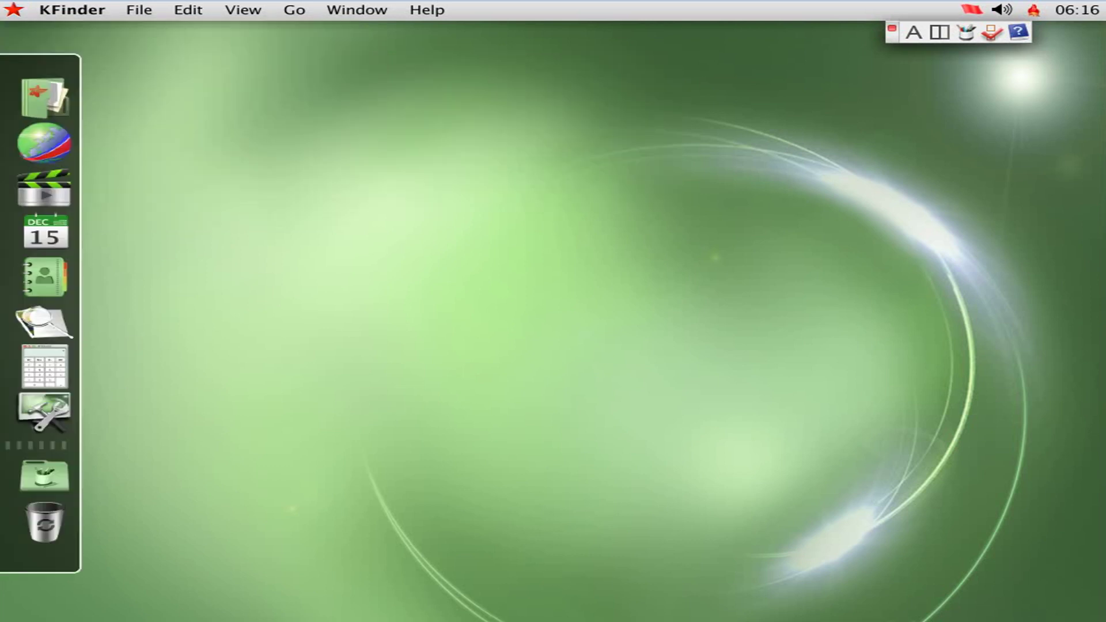
# Open the Desktop & Screen Saver settings in System Preferences
pyautogui.click(13, 9)
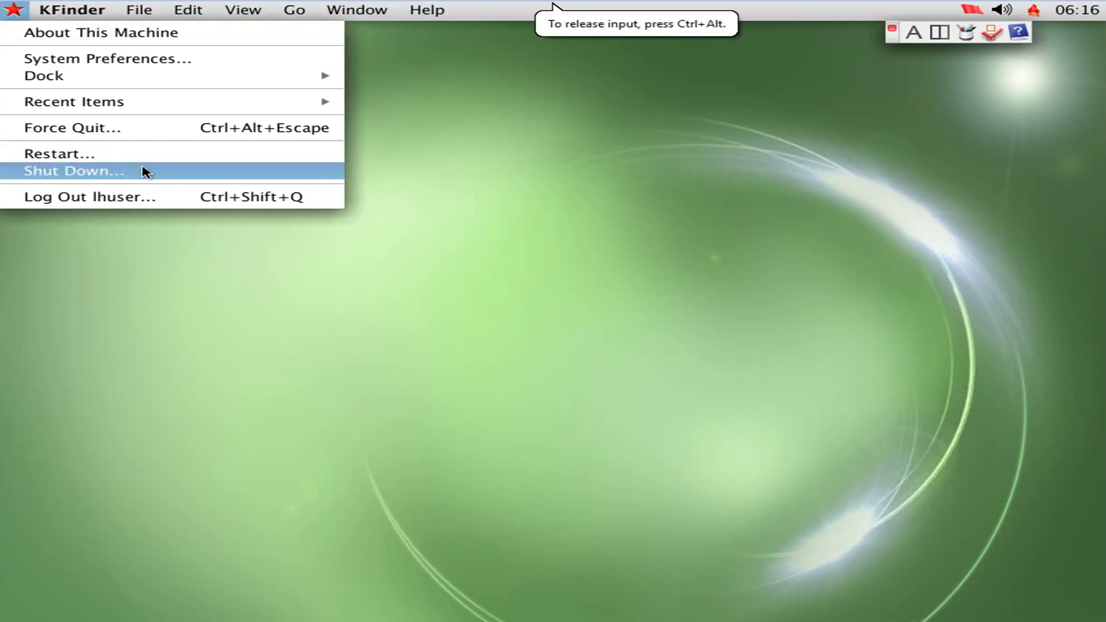
pyautogui.click(208, 60)
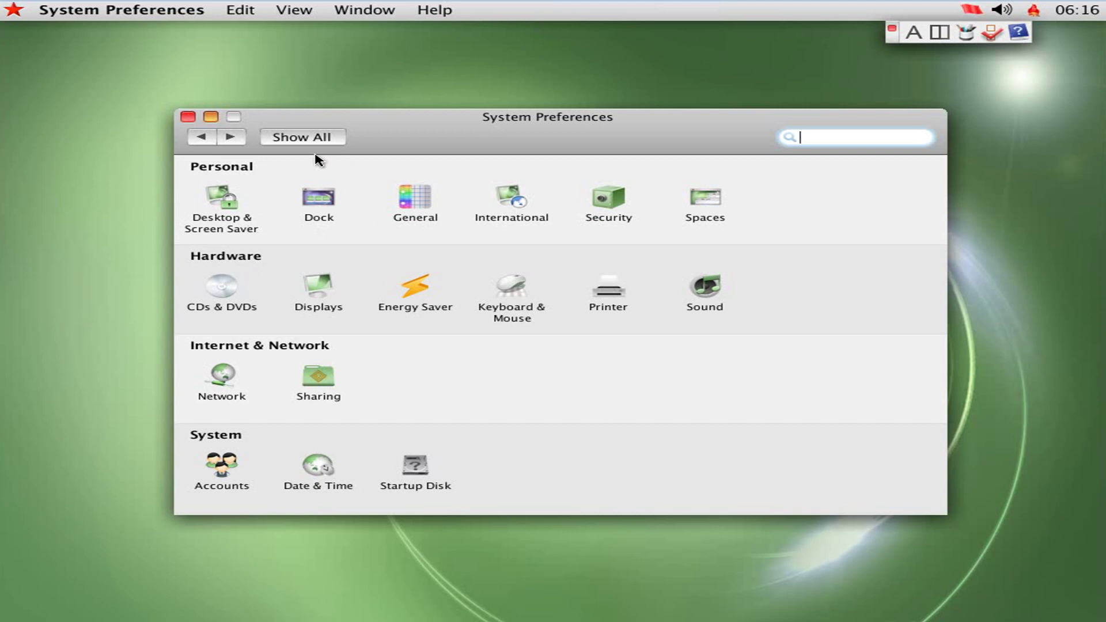
pyautogui.click(290, 140)
pyautogui.click(337, 141)
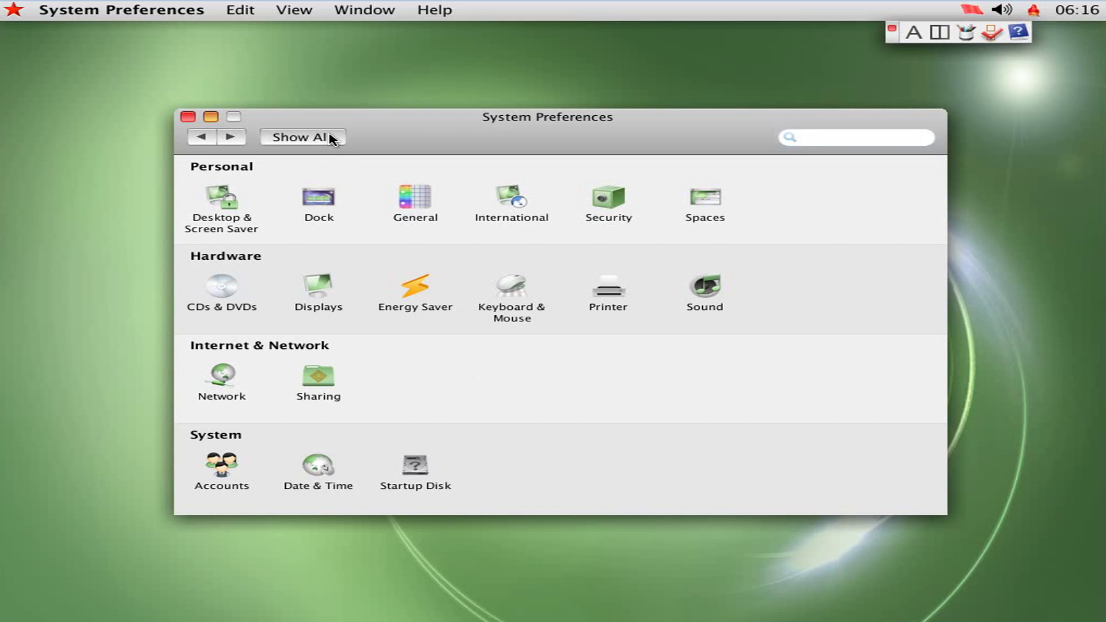
pyautogui.click(247, 224)
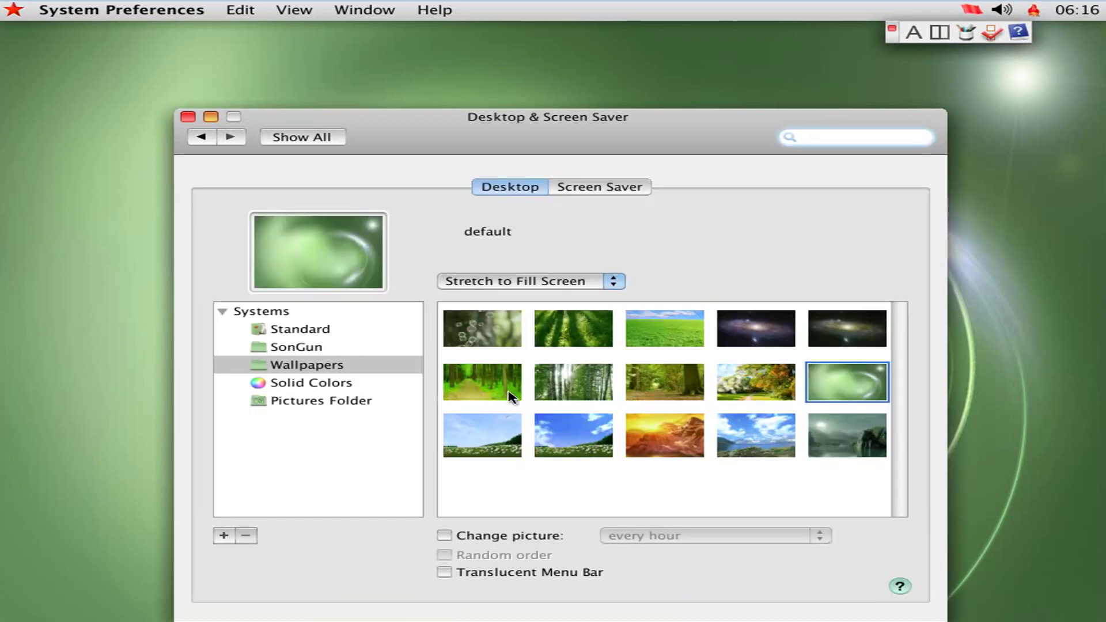
# Try the Dandelion wallpaper on the desktop and move the preferences window out of the way to view it
pyautogui.click(573, 450)
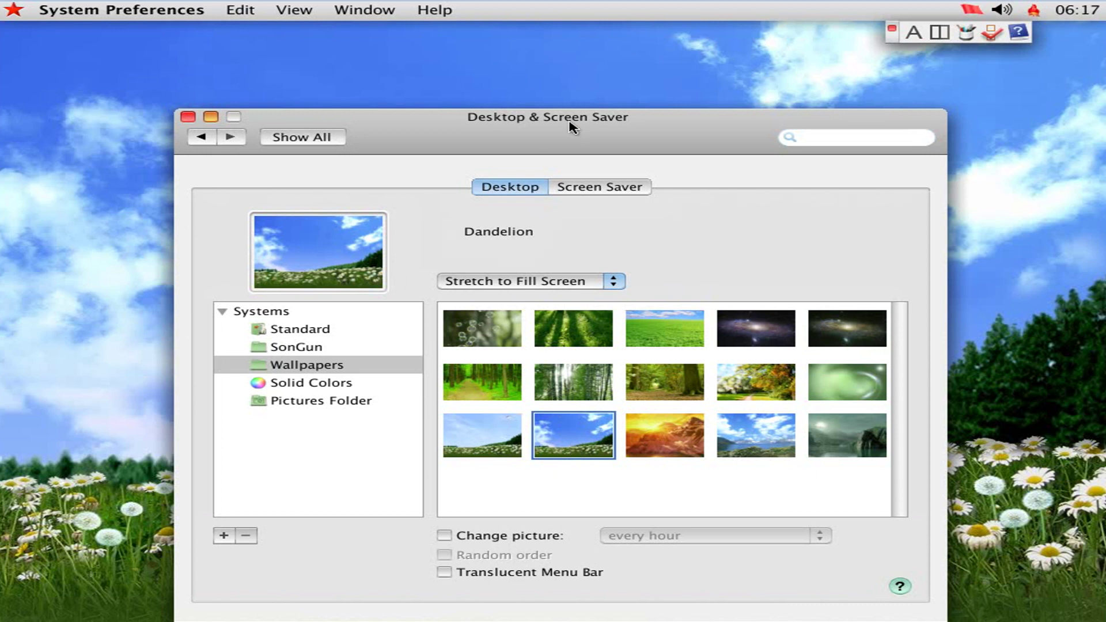
pyautogui.moveTo(573, 127); pyautogui.dragTo(680, 621)
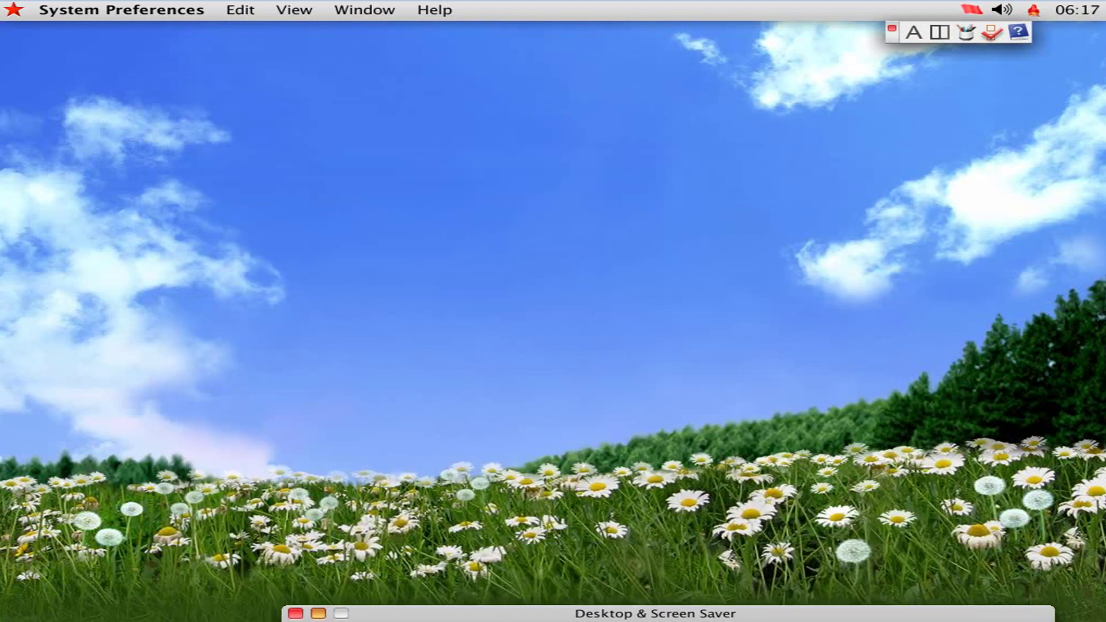
# Set the desktop wallpaper to the mountain lake picture with the blue sky and view it without the window covering it
pyautogui.moveTo(684, 621); pyautogui.dragTo(622, 617)
pyautogui.click(748, 406)
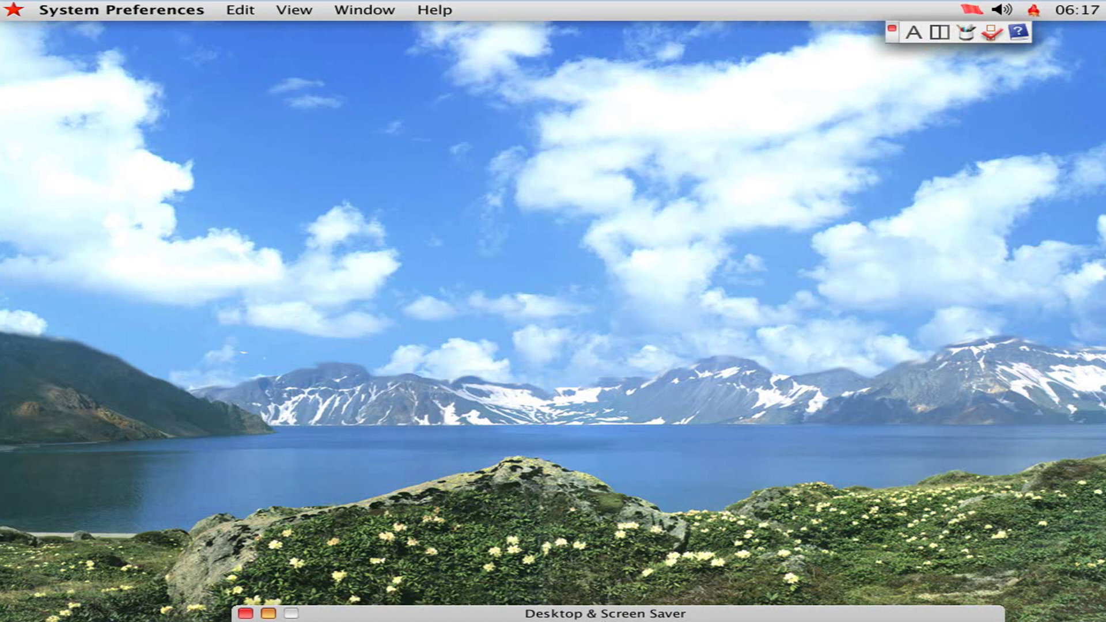
pyautogui.moveTo(622, 618); pyautogui.dragTo(611, 619)
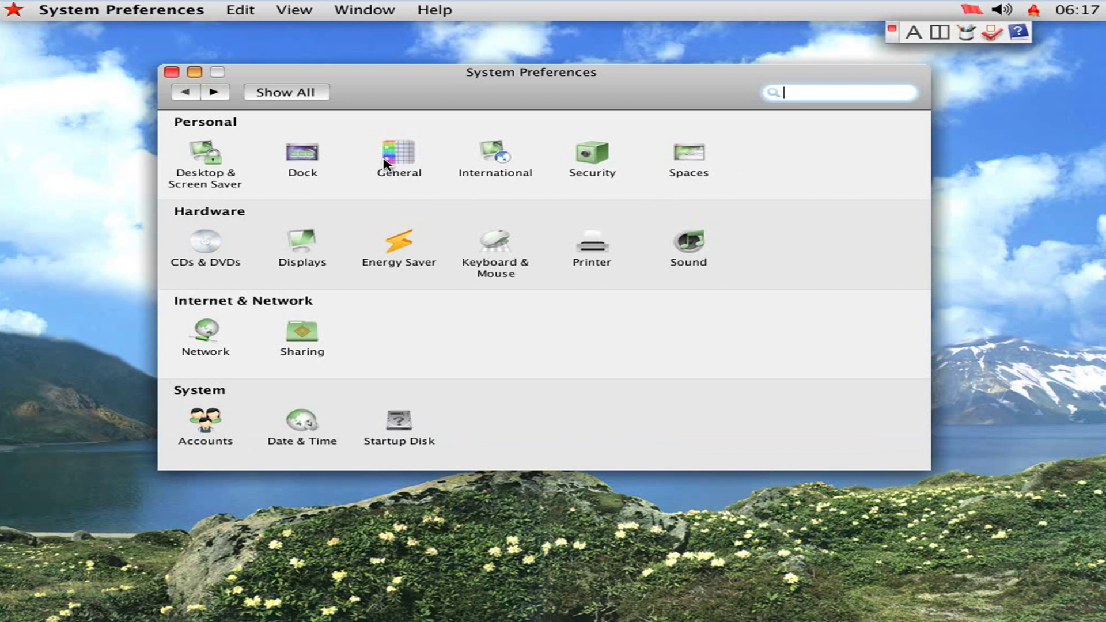
# Look through the General and Dock preferences and return to the preferences overview
pyautogui.click(386, 154)
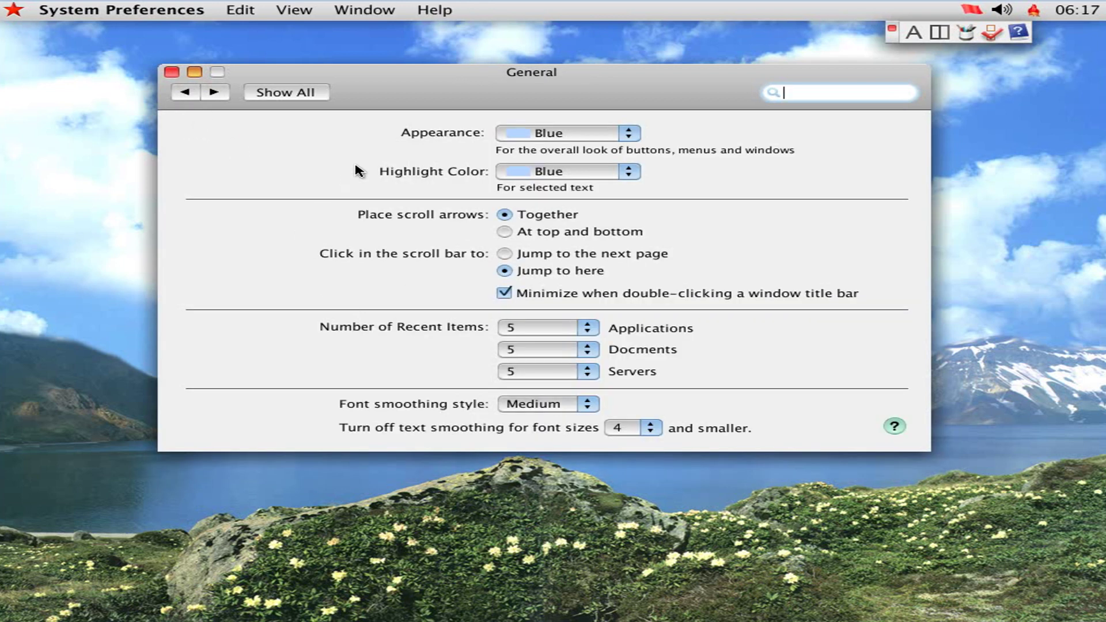
pyautogui.click(185, 92)
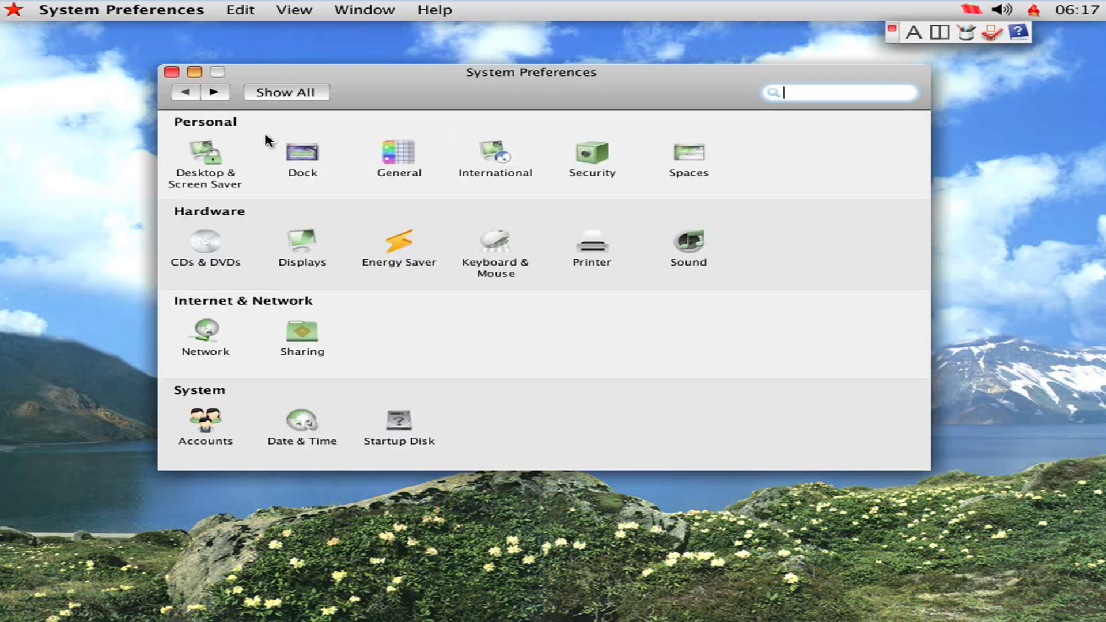
pyautogui.click(302, 153)
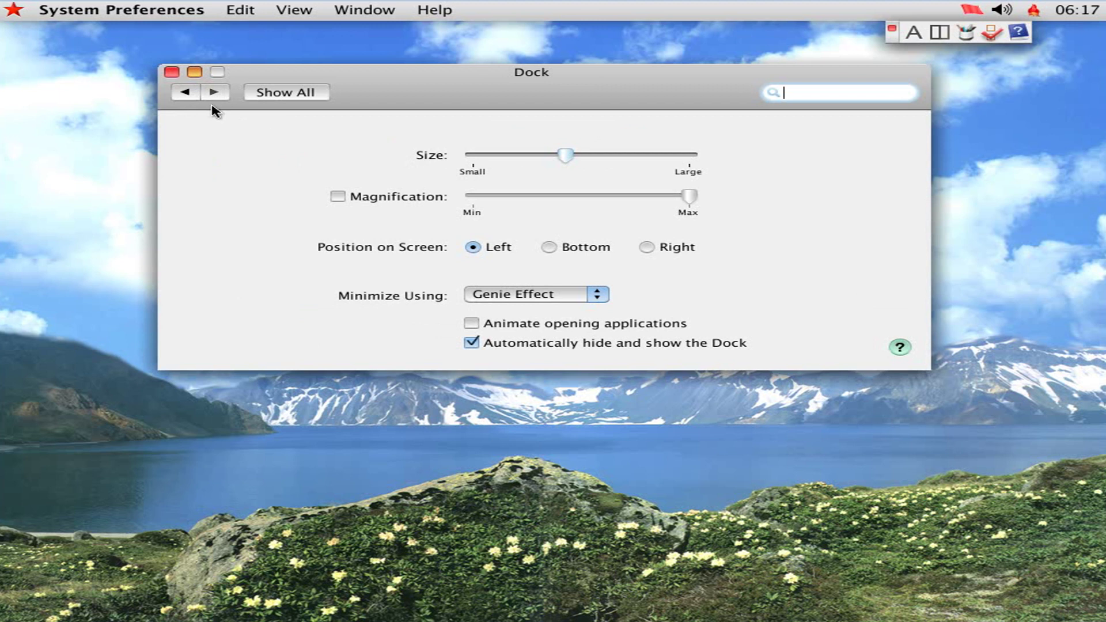
pyautogui.click(185, 92)
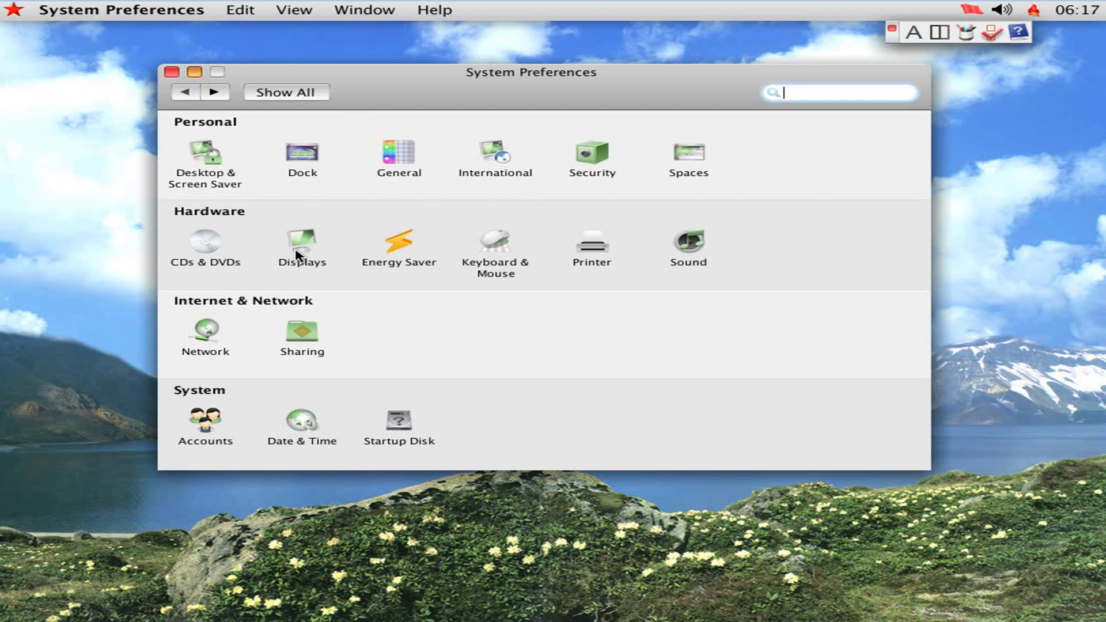
# Unlock the Startup Disk settings with the account password and return to the preferences overview
pyautogui.click(426, 430)
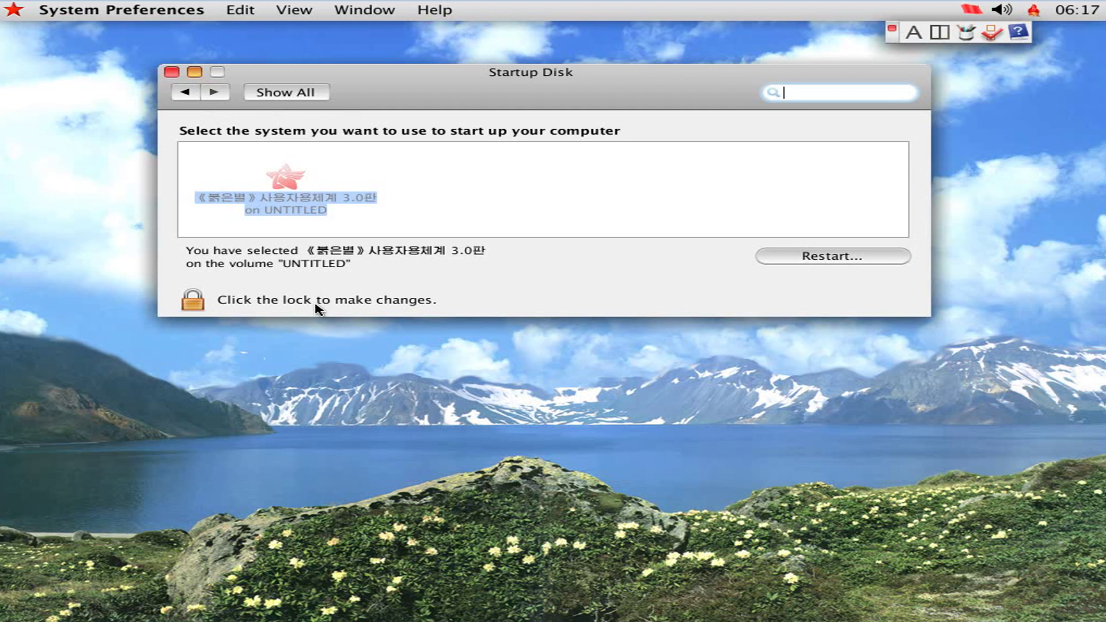
pyautogui.click(201, 306)
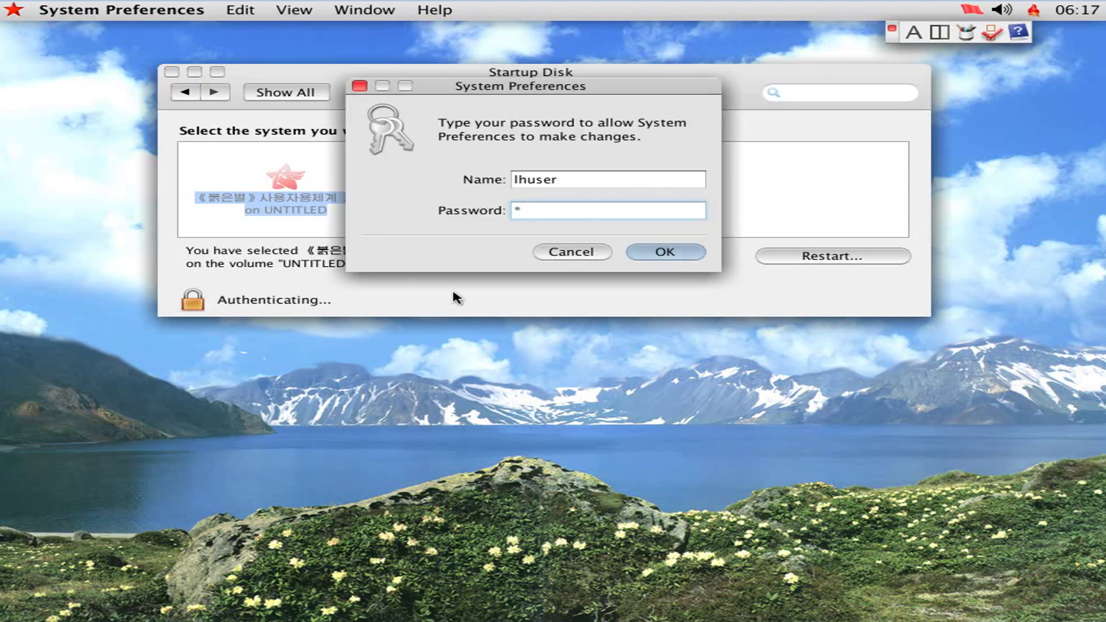
pyautogui.write('*******')
pyautogui.press('Return')
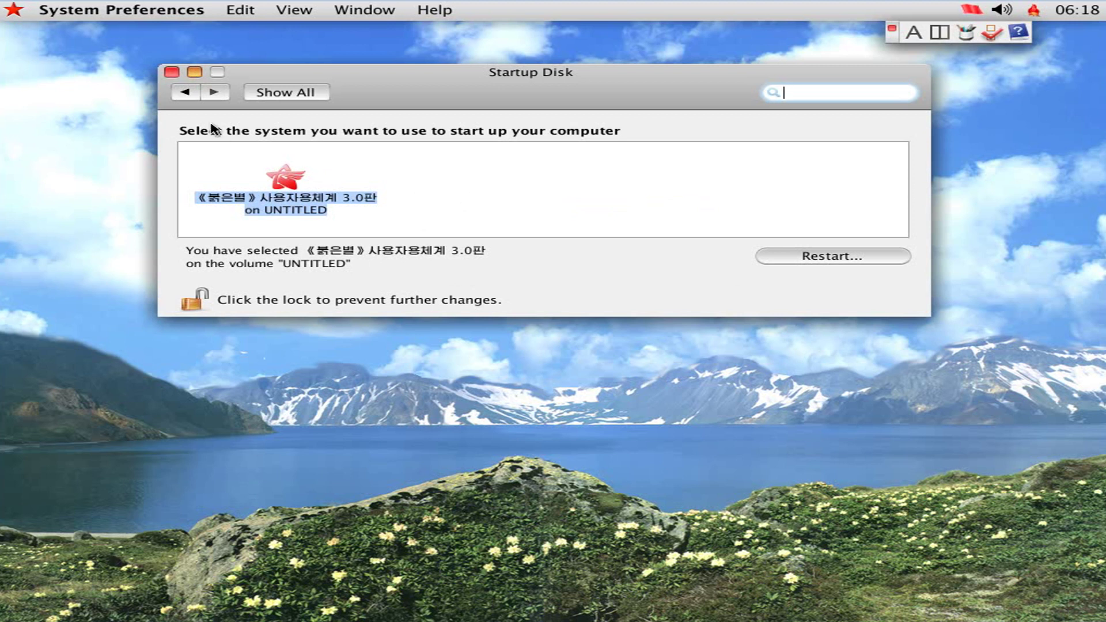
pyautogui.click(183, 93)
pyautogui.click(183, 93)
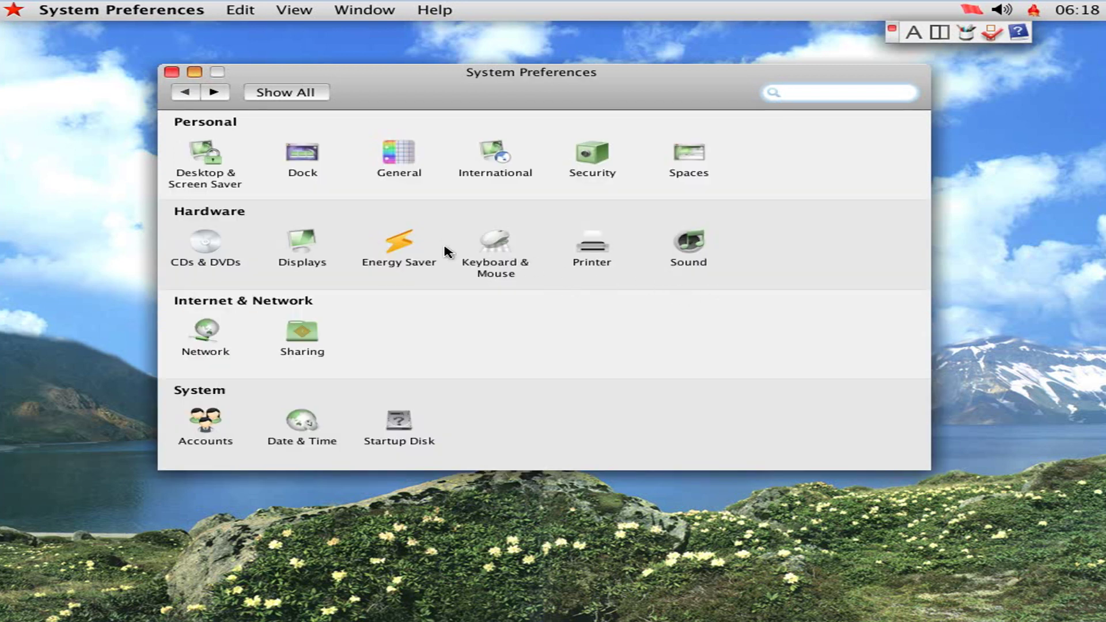
# Change the admin account's picture in Accounts to the white dog
pyautogui.click(233, 448)
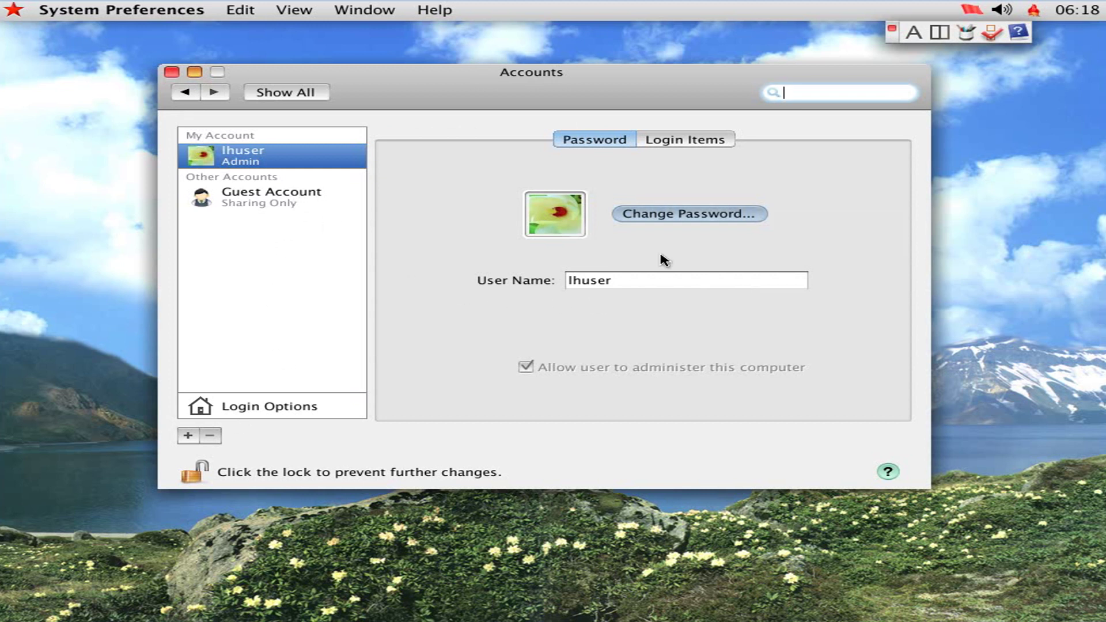
pyautogui.click(574, 226)
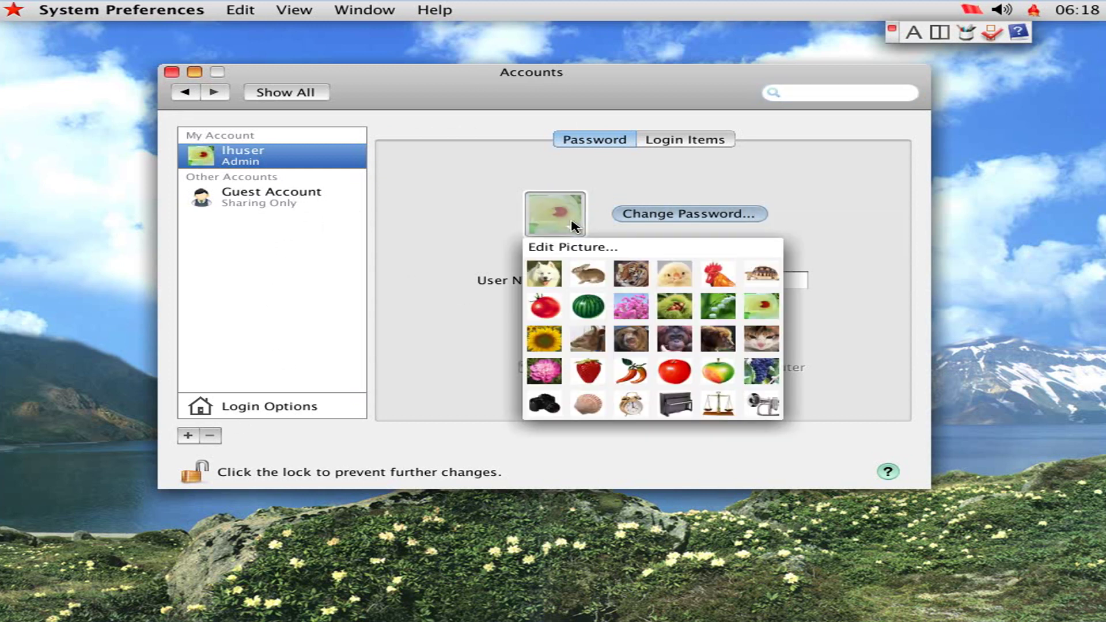
pyautogui.click(546, 279)
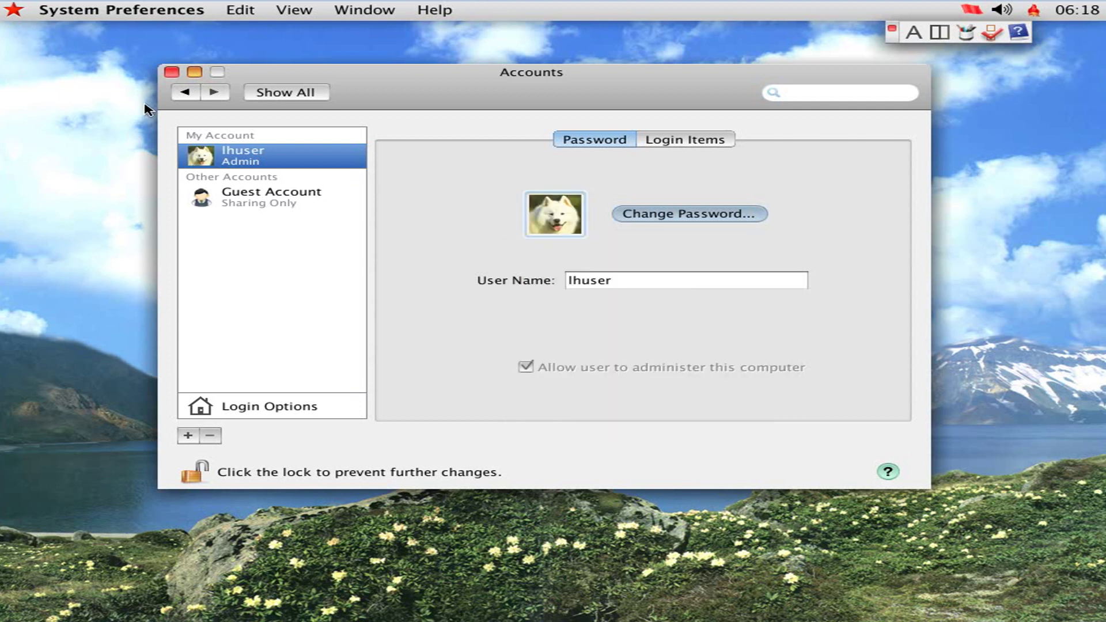
# Return to the preferences overview and quit System Preferences
pyautogui.click(183, 91)
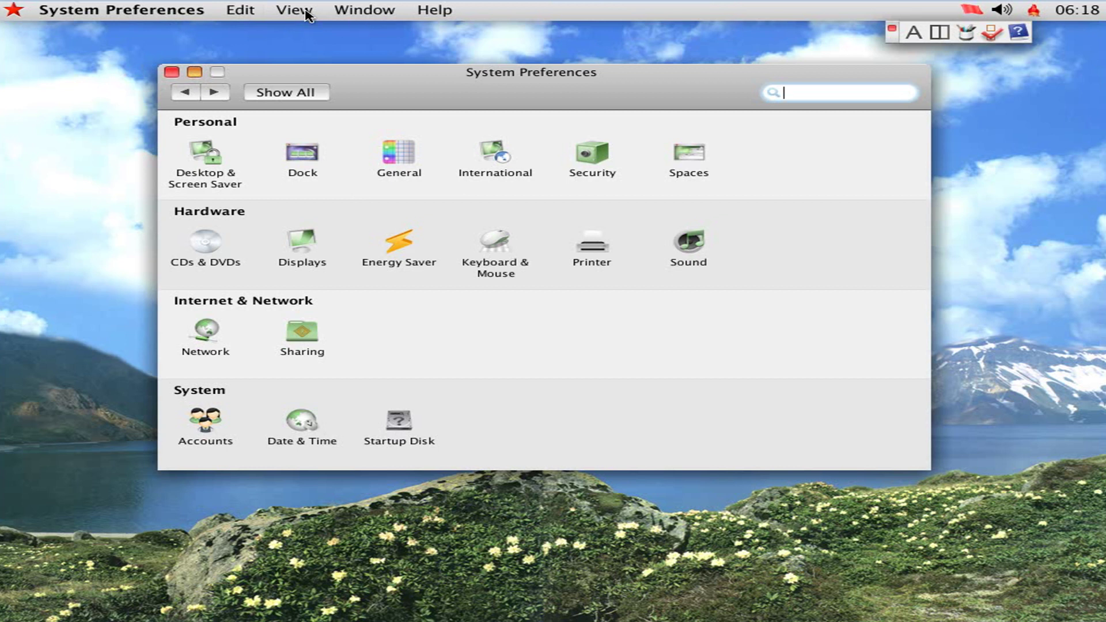
pyautogui.click(173, 11)
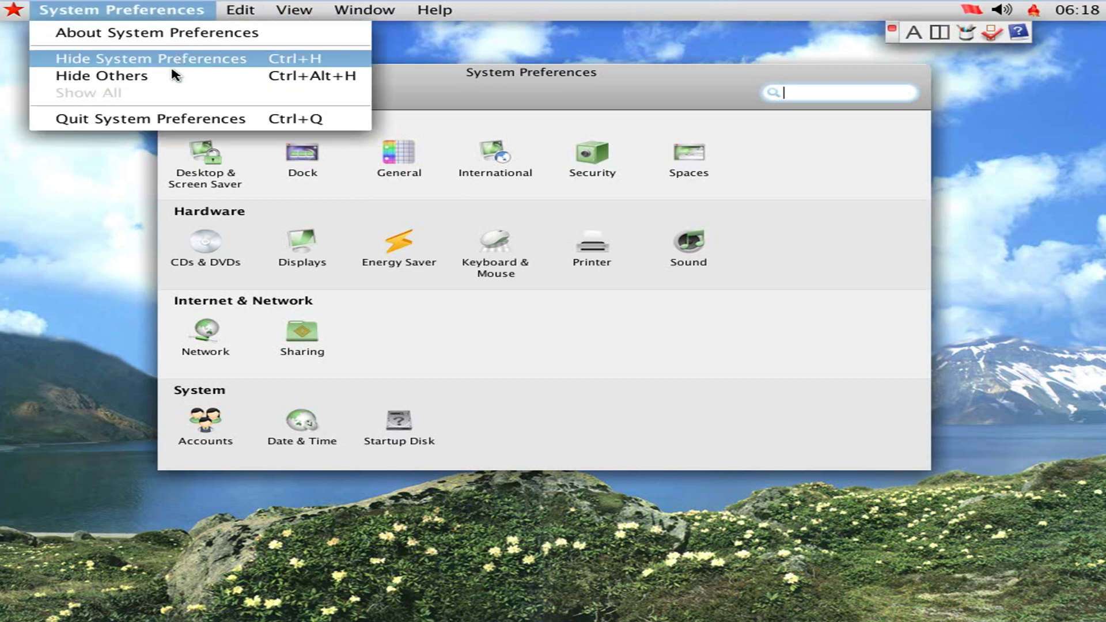
pyautogui.click(158, 118)
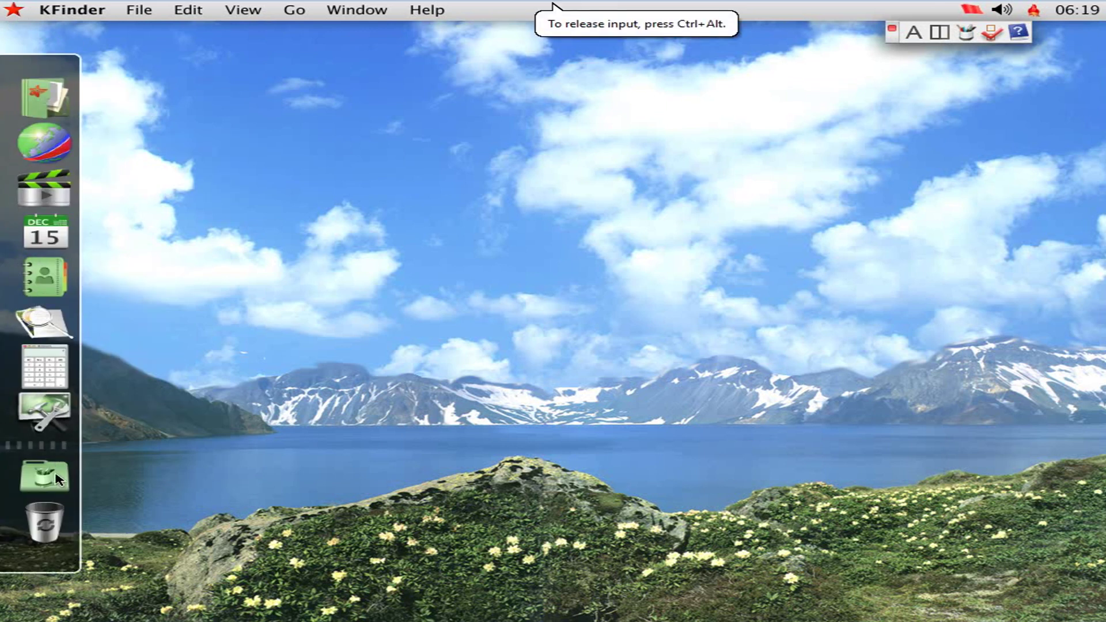
# Open the Applications folder in KFinder and launch Software Manager from it
pyautogui.click(57, 477)
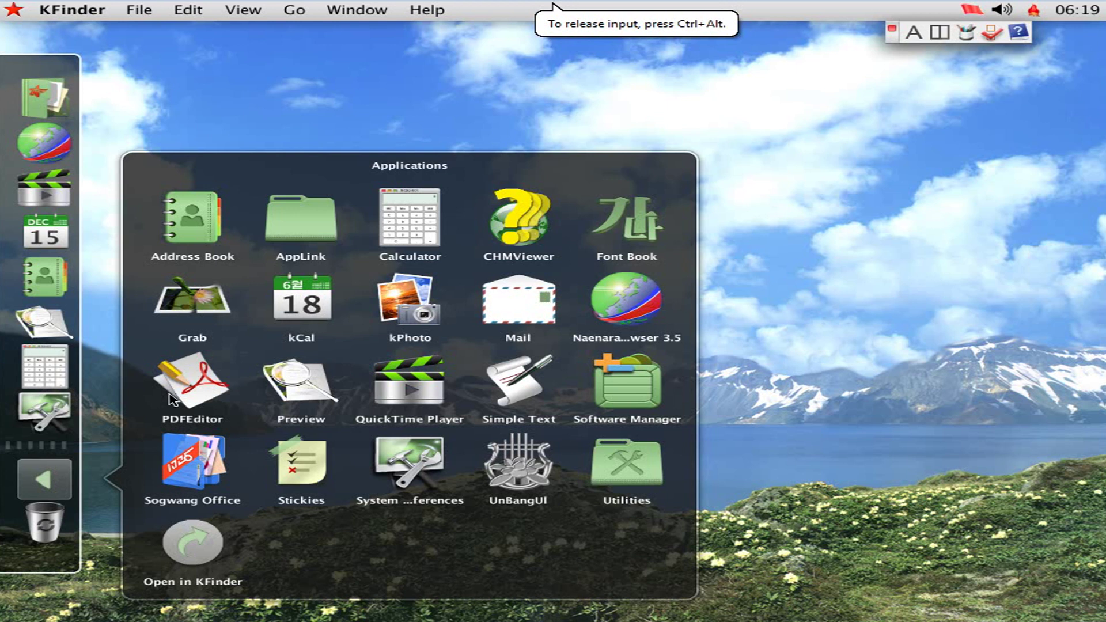
pyautogui.click(215, 557)
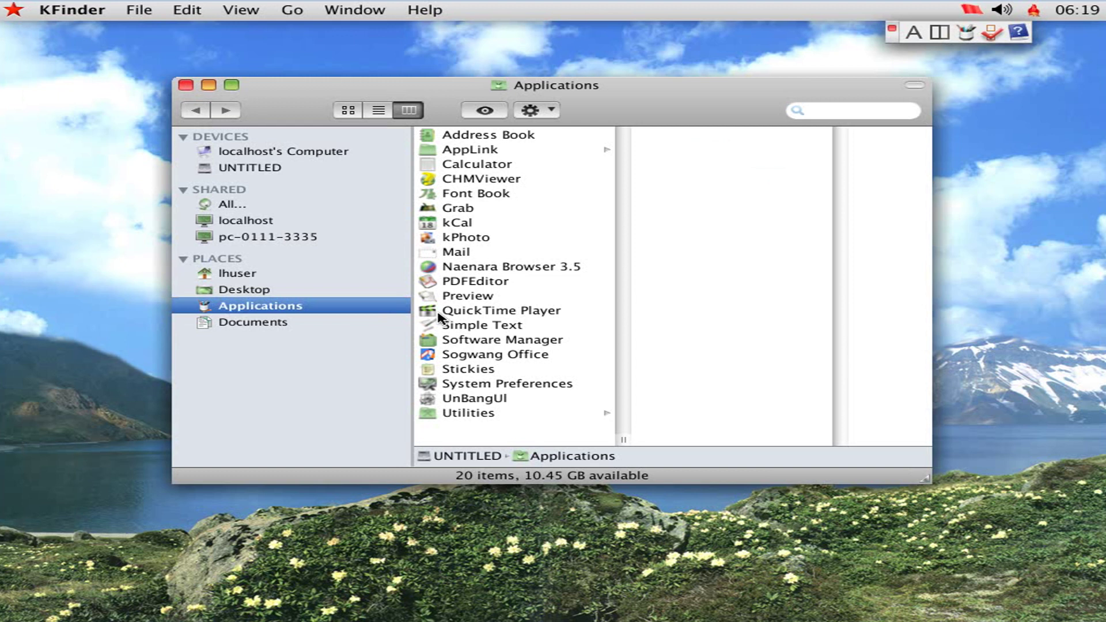
pyautogui.click(500, 339)
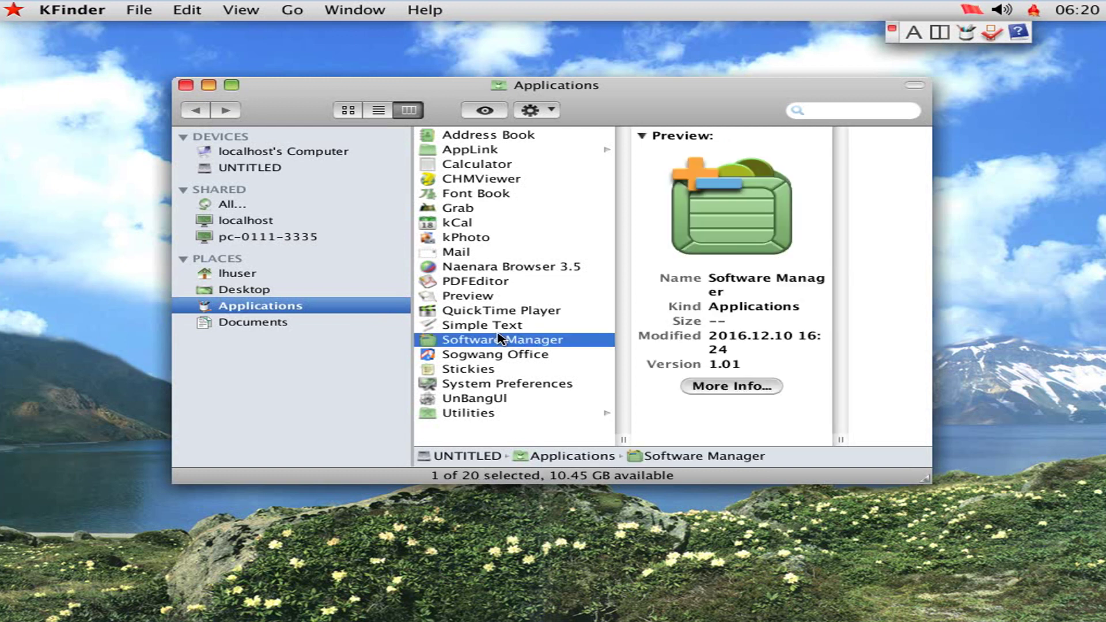
pyautogui.doubleClick(570, 341)
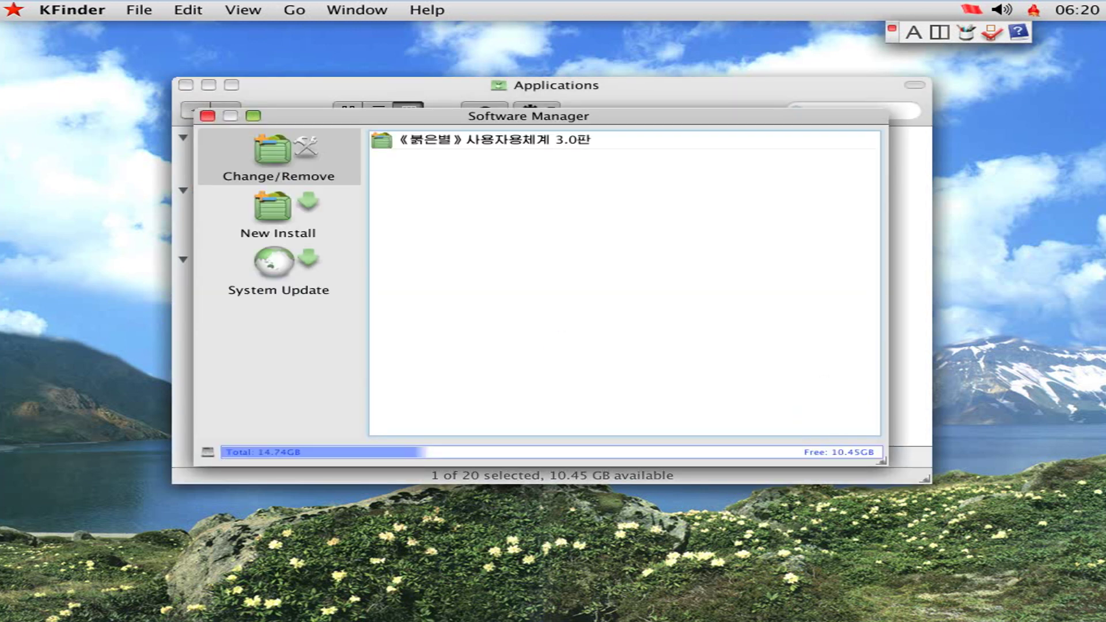
# Examine the New Install options and the Remote Repository Install form, and cancel the form without importing anything
pyautogui.click(311, 227)
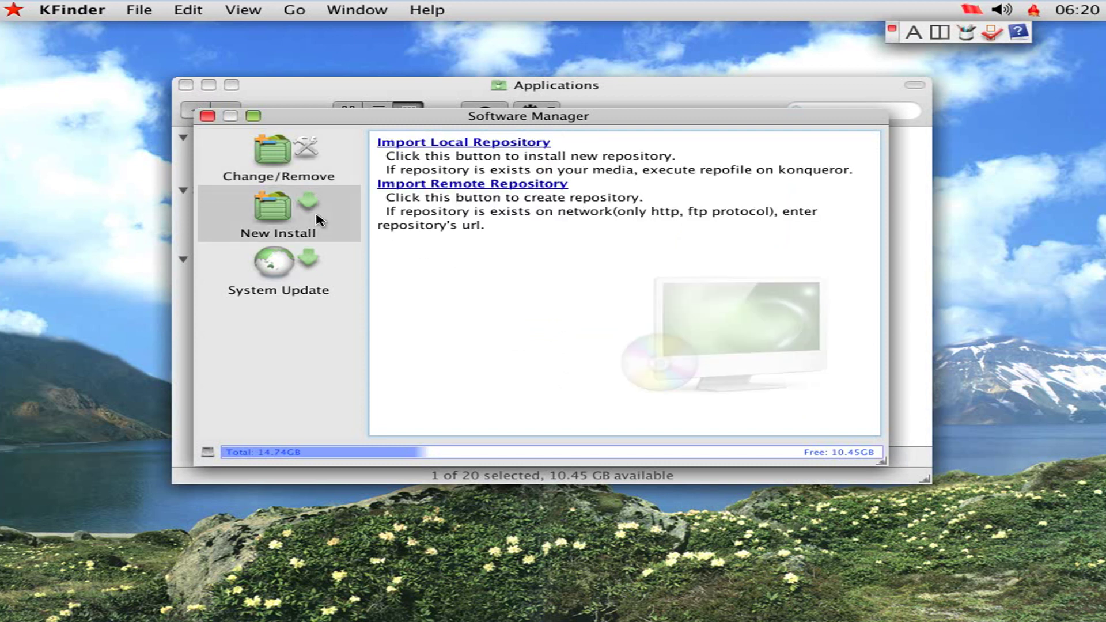
pyautogui.click(469, 147)
pyautogui.click(461, 185)
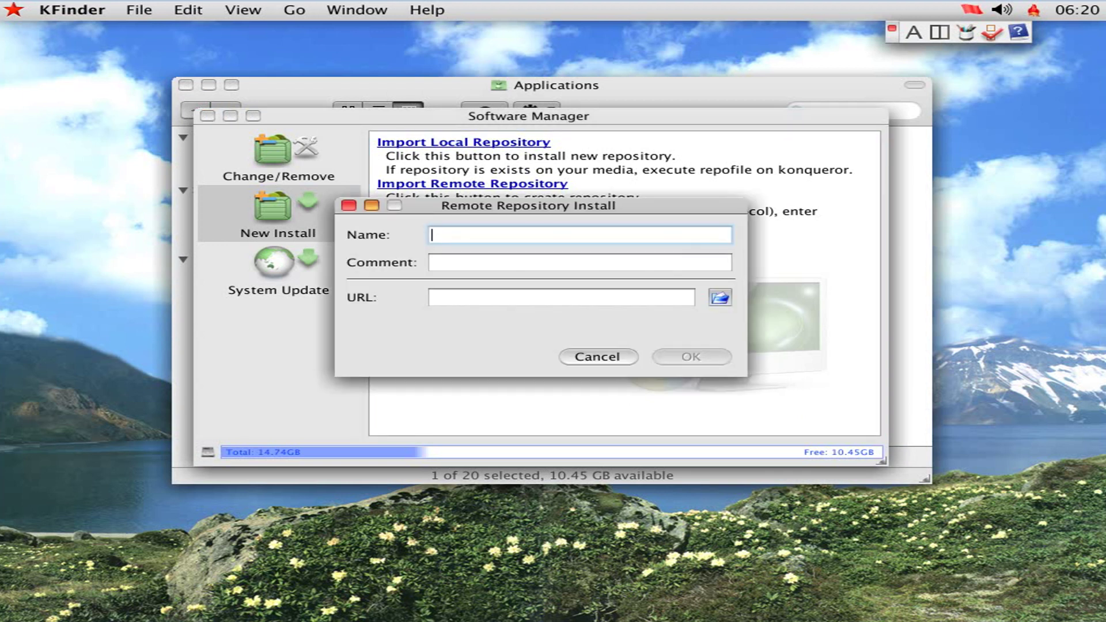
pyautogui.click(597, 357)
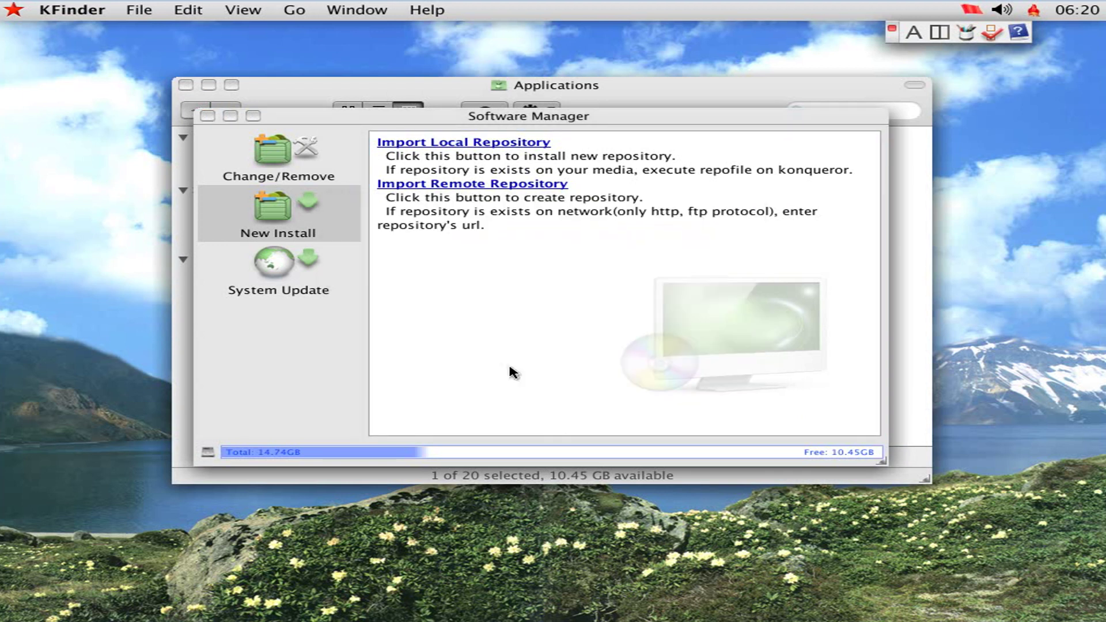
# Try to update the system from the System Update page and go back to the New Install options
pyautogui.click(302, 295)
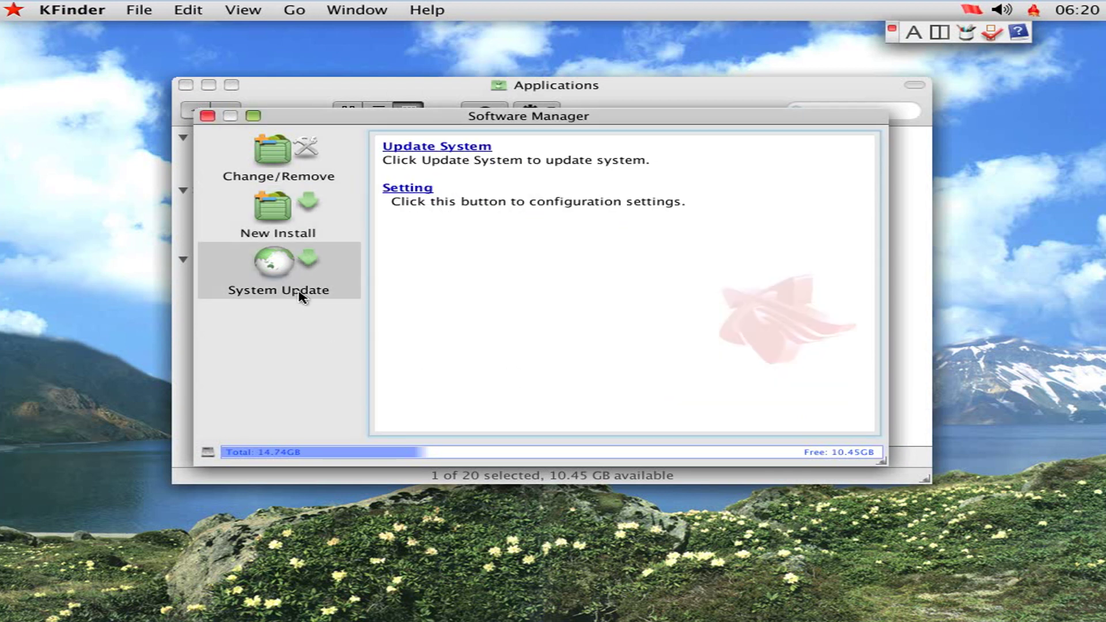
pyautogui.click(460, 151)
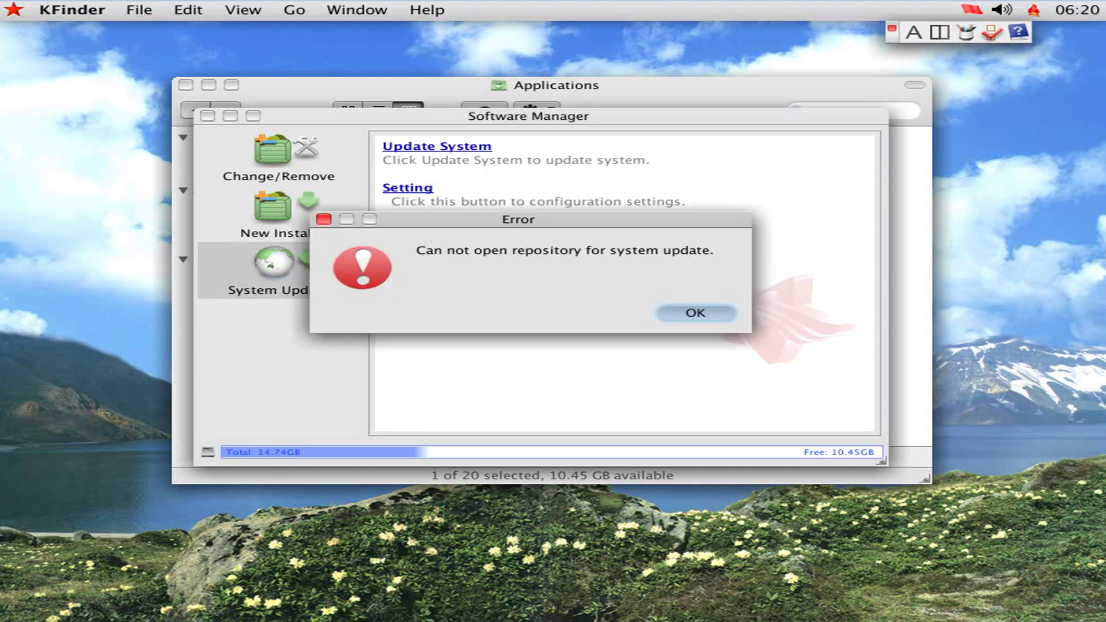
pyautogui.click(695, 313)
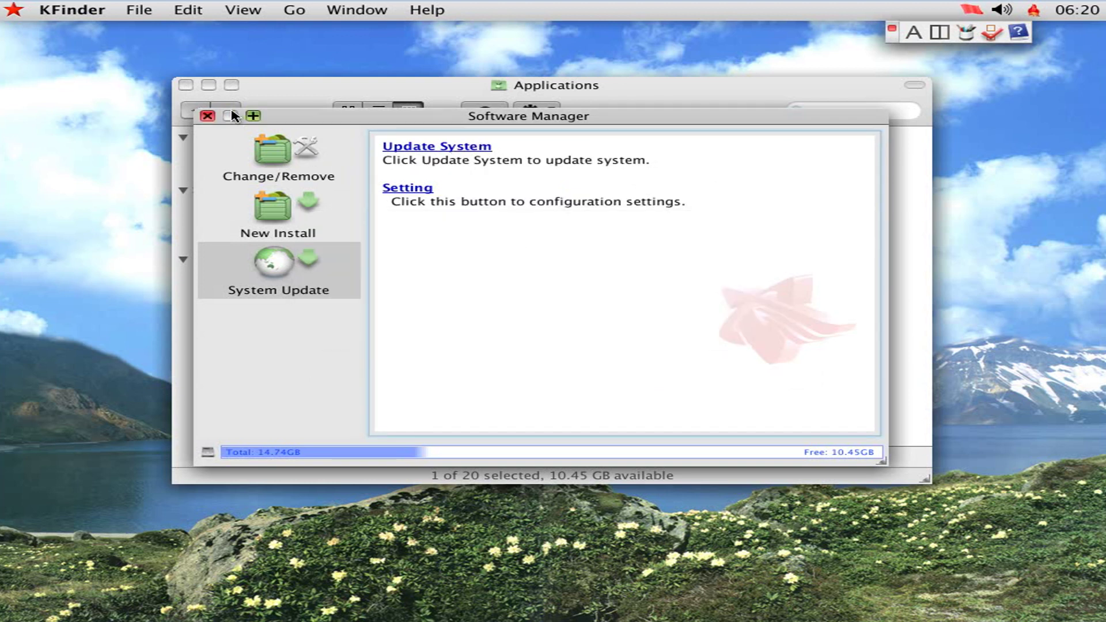
pyautogui.click(264, 203)
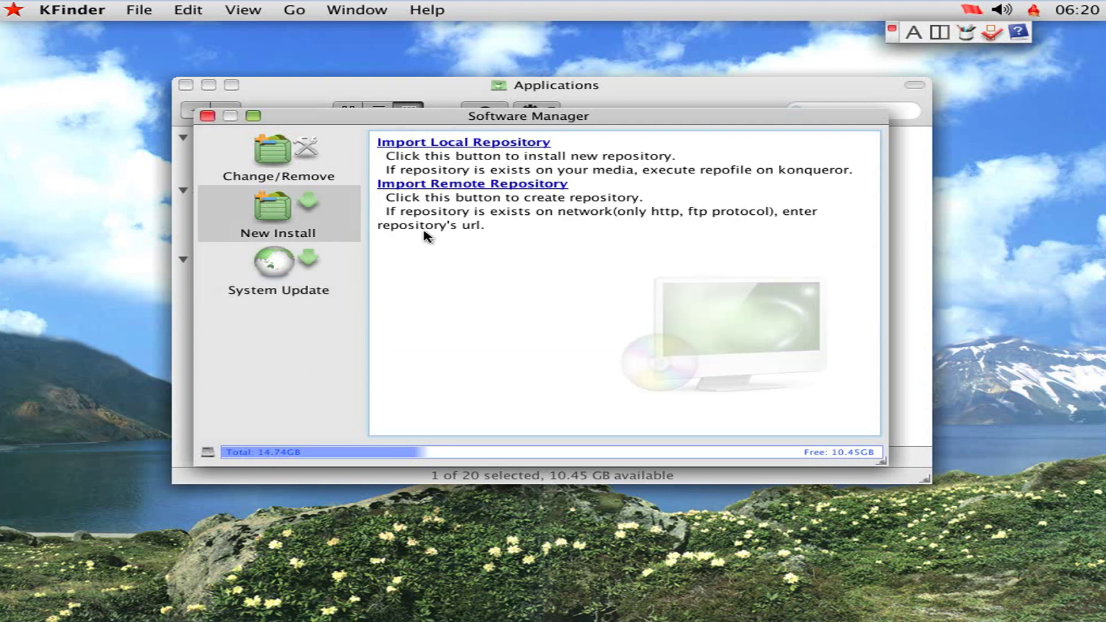
# Close Software Manager and launch Sogwang Office from the Applications folder
pyautogui.click(207, 117)
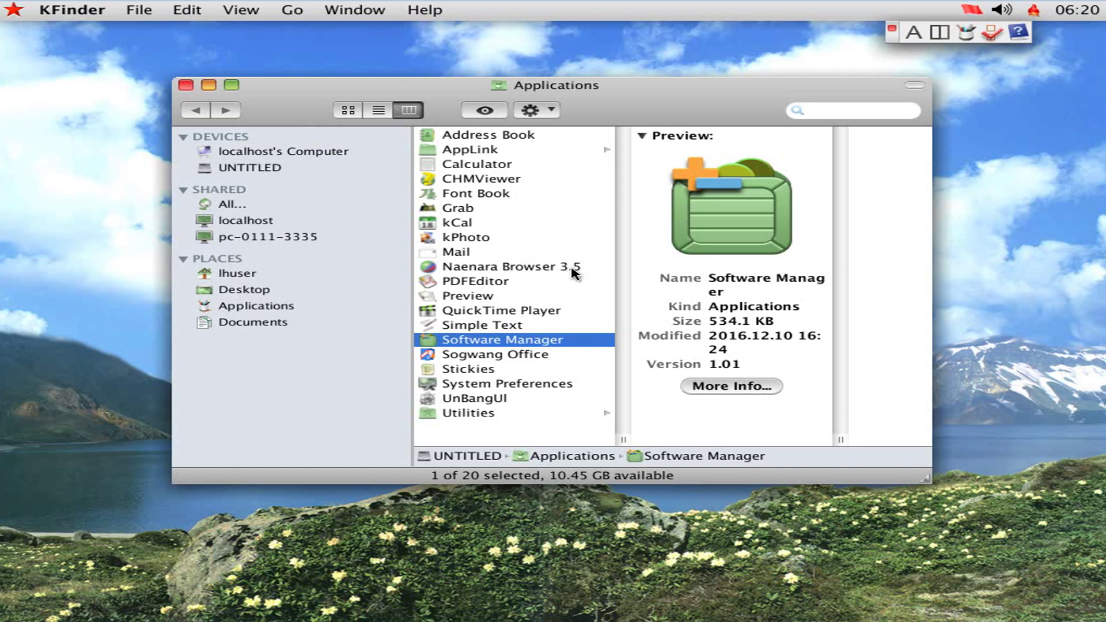
pyautogui.click(505, 355)
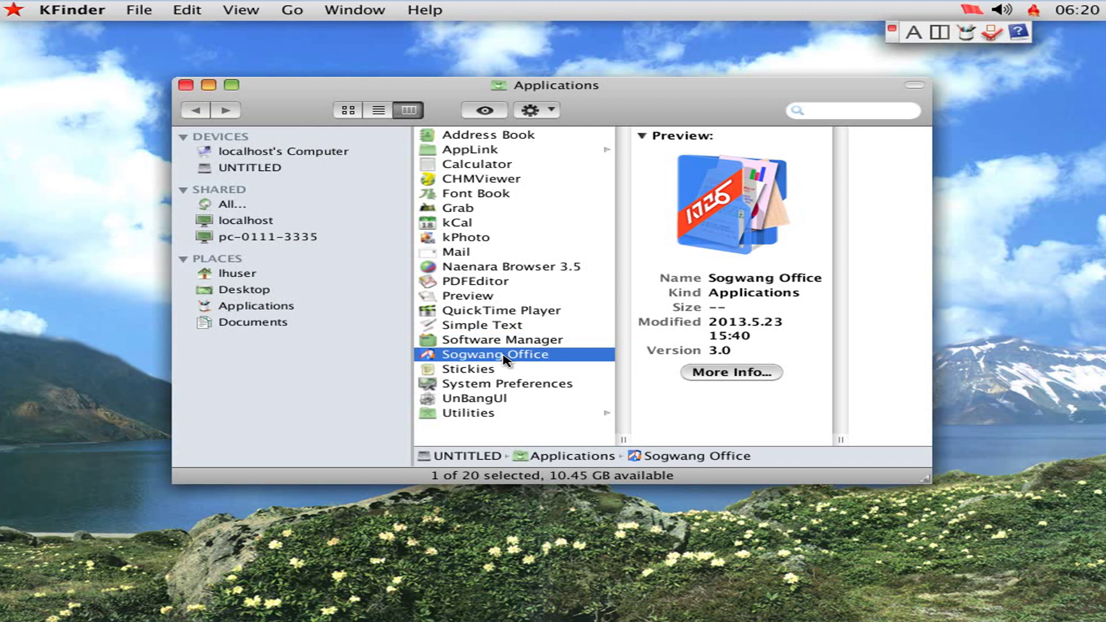
pyautogui.doubleClick(505, 355)
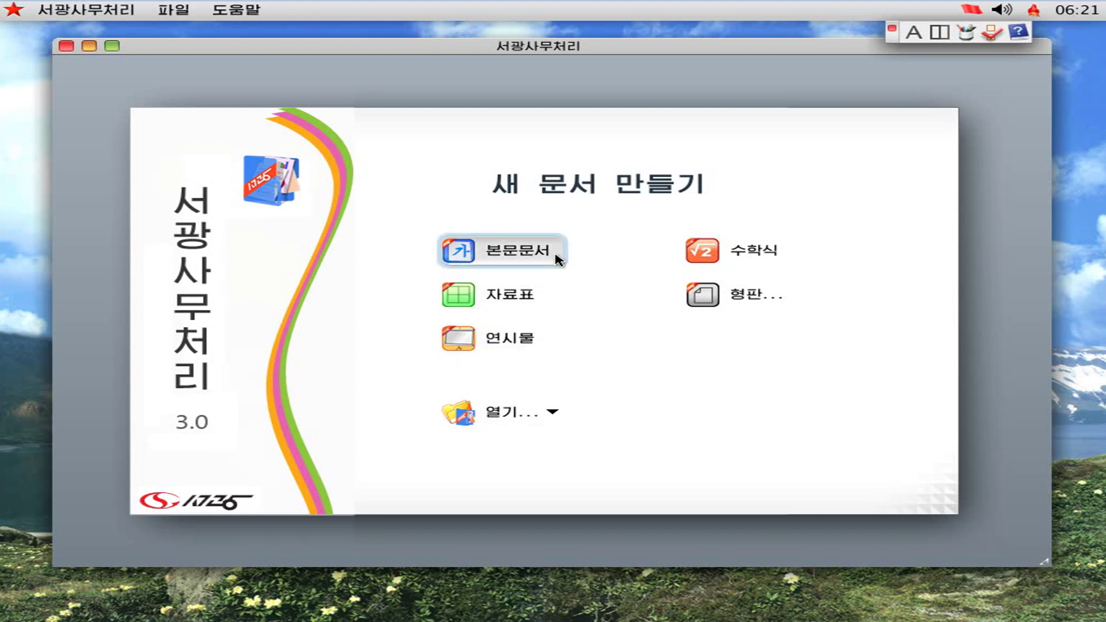
# Create a blank text document (본문문서) in Sogwang Office, look over its menus and quit the program
pyautogui.click(518, 251)
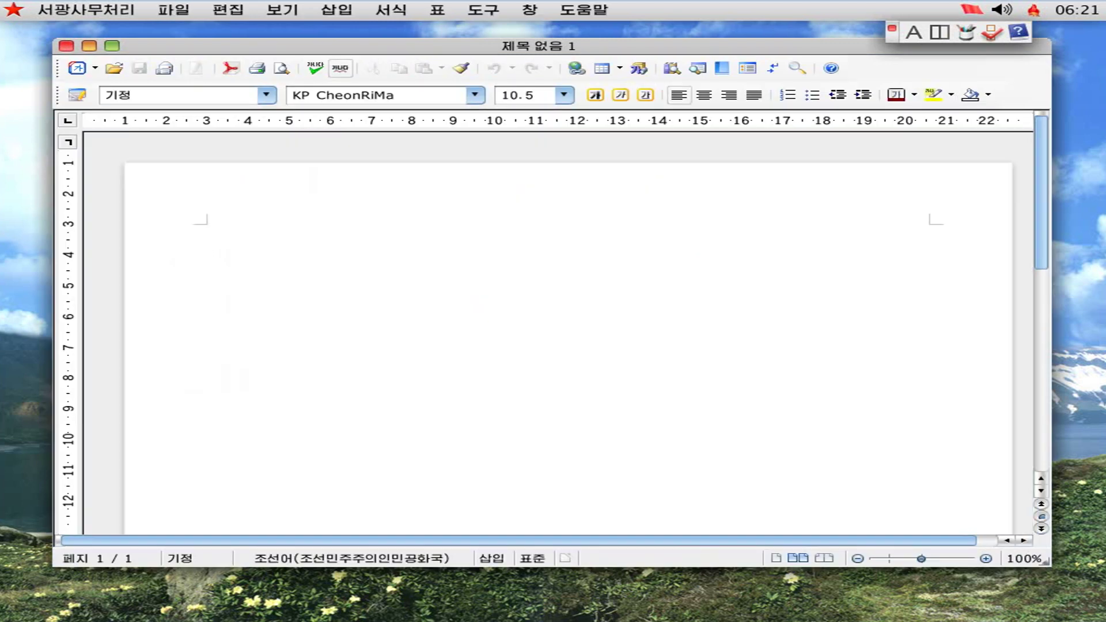
pyautogui.click(99, 17)
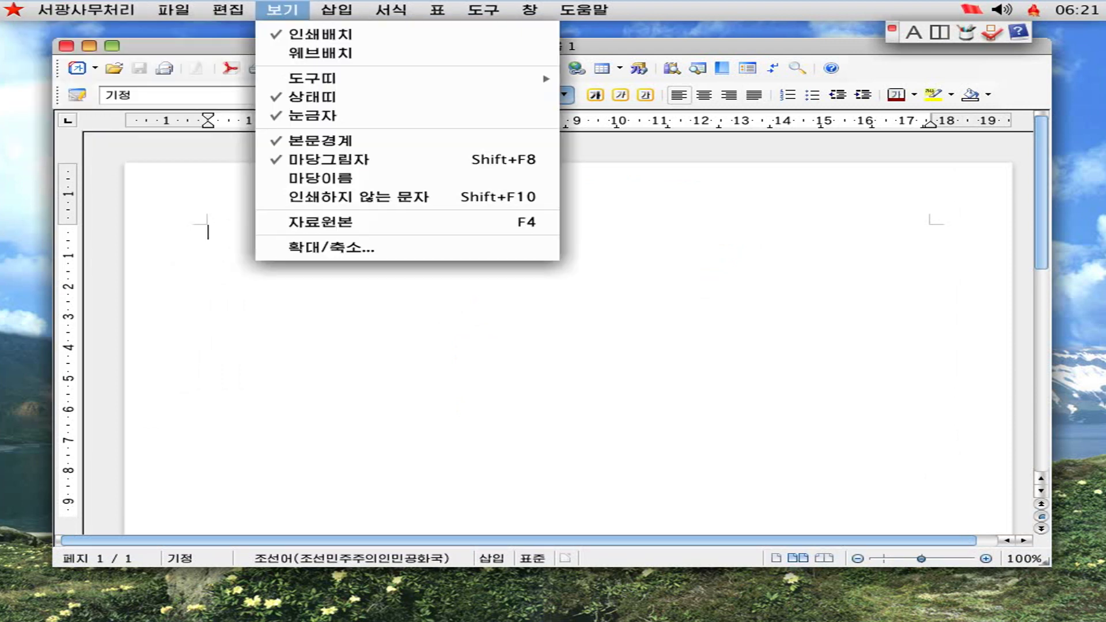
pyautogui.moveTo(165, 21)
pyautogui.moveTo(115, 20)
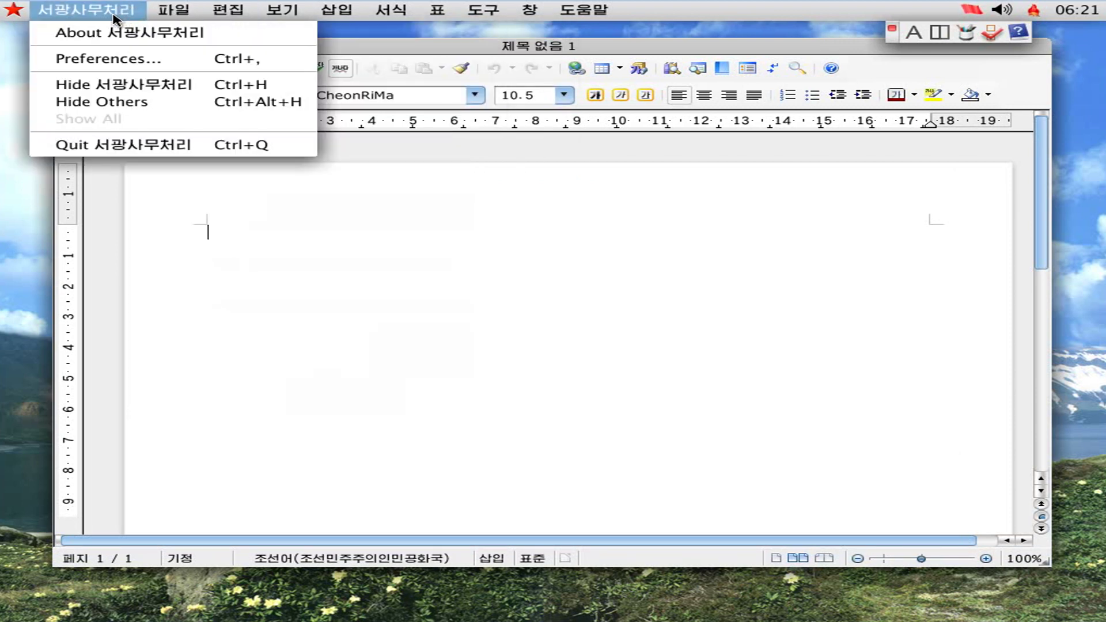
pyautogui.click(118, 149)
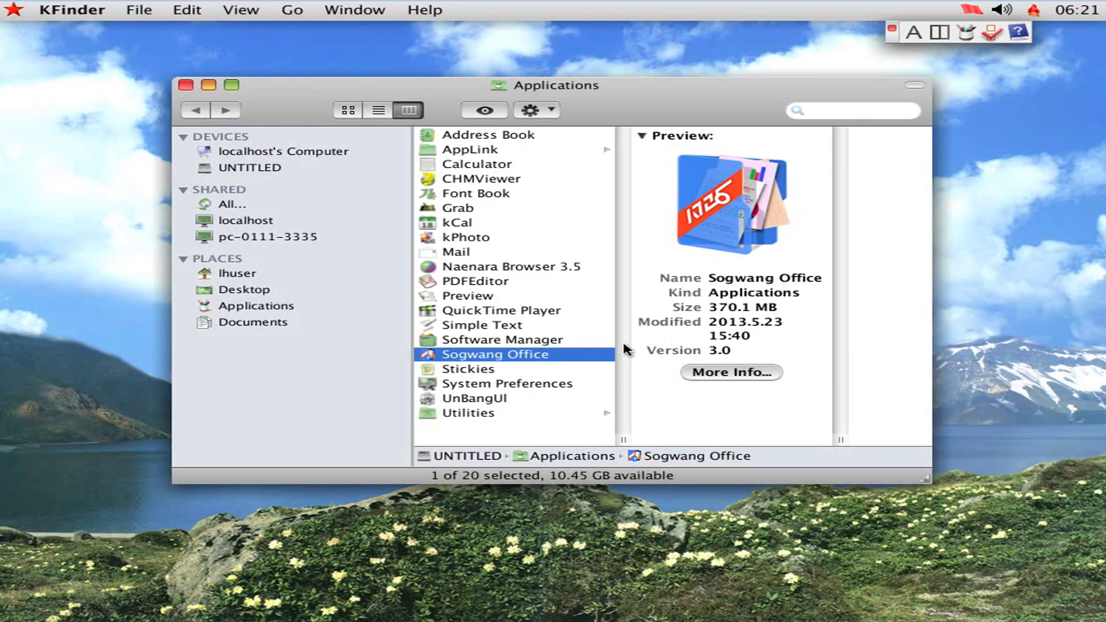
# Launch Stickies from the Applications folder to view a blank note, and quit it
pyautogui.doubleClick(489, 376)
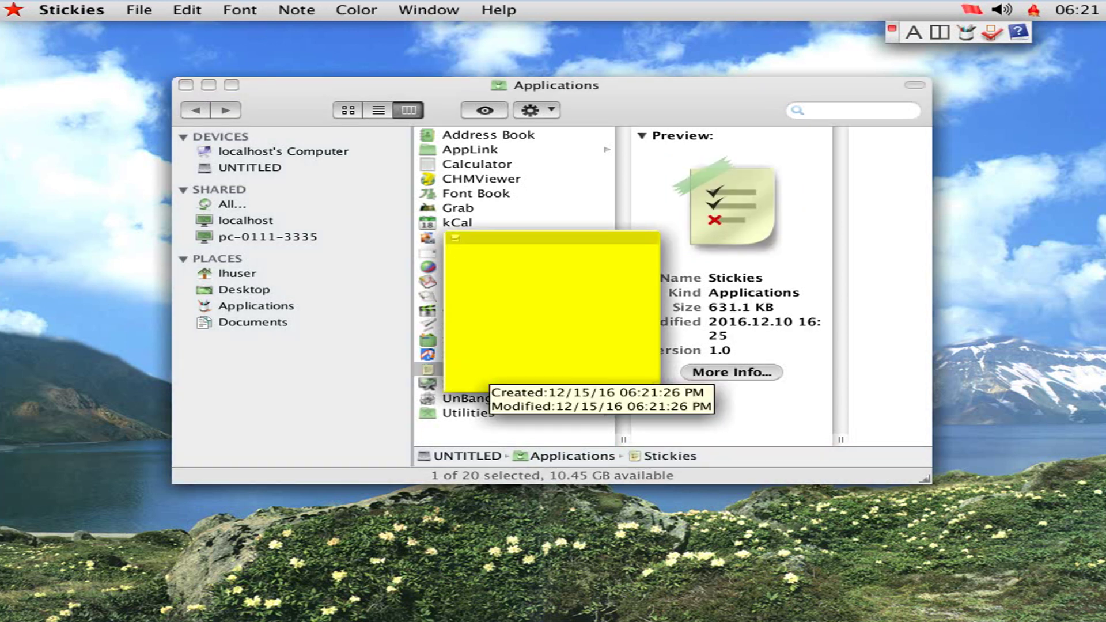
pyautogui.click(46, 9)
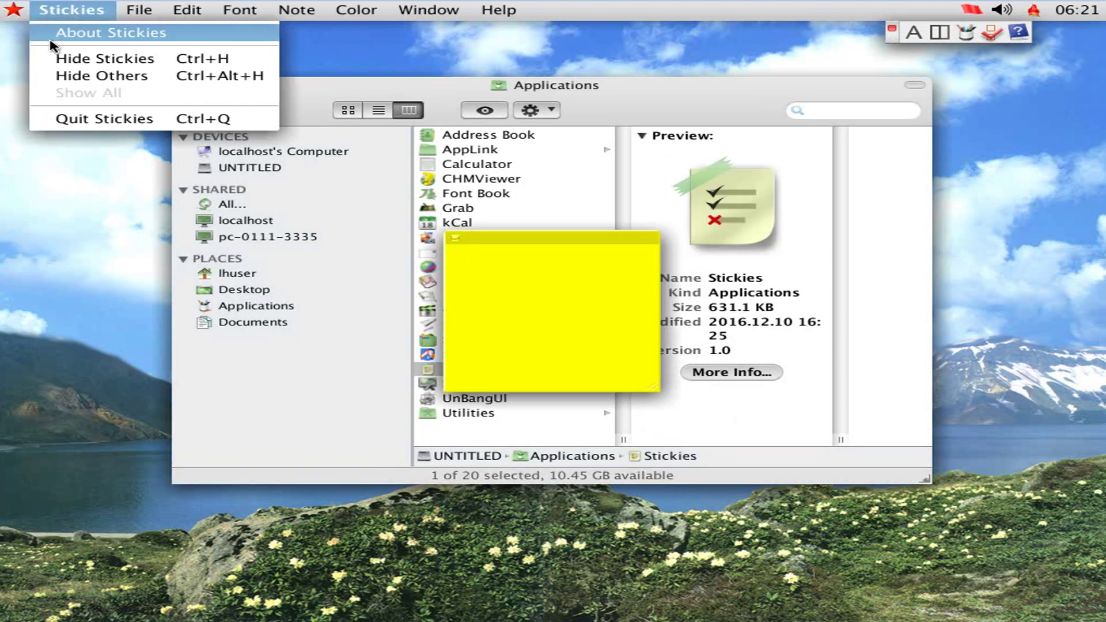
pyautogui.click(61, 116)
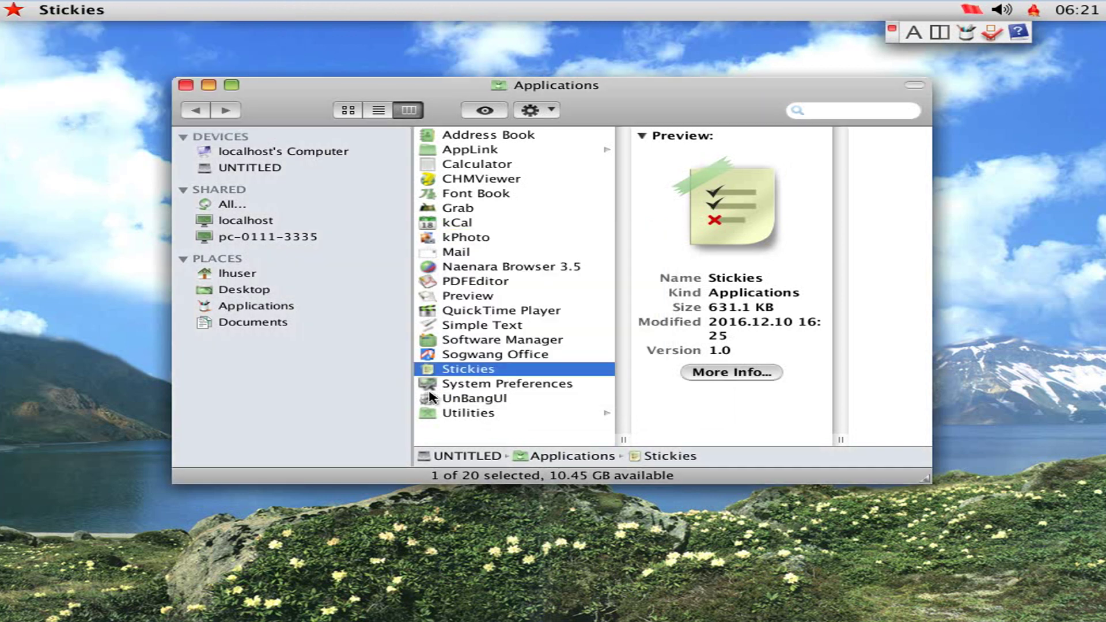
# Open System Preferences from the Applications folder to view its overview, and close it
pyautogui.click(464, 388)
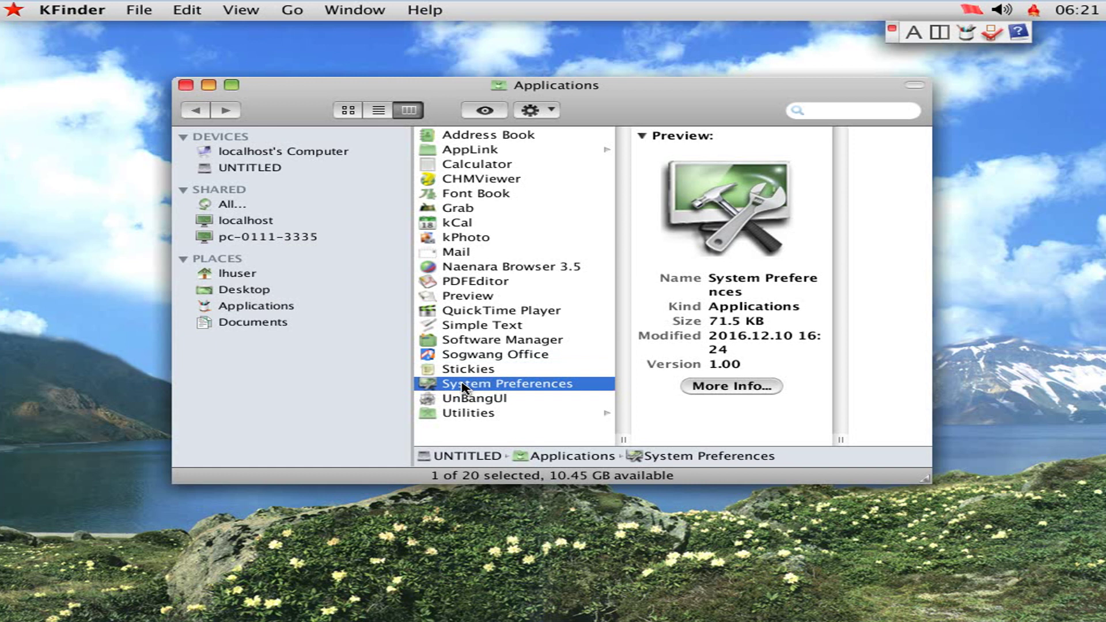
pyautogui.doubleClick(464, 384)
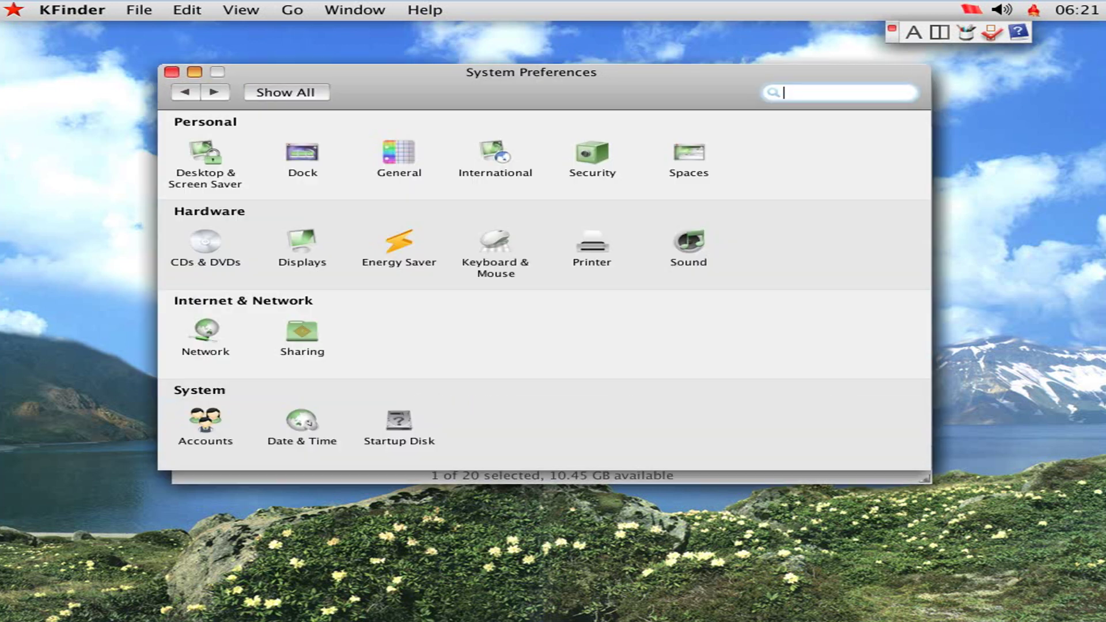
pyautogui.click(172, 72)
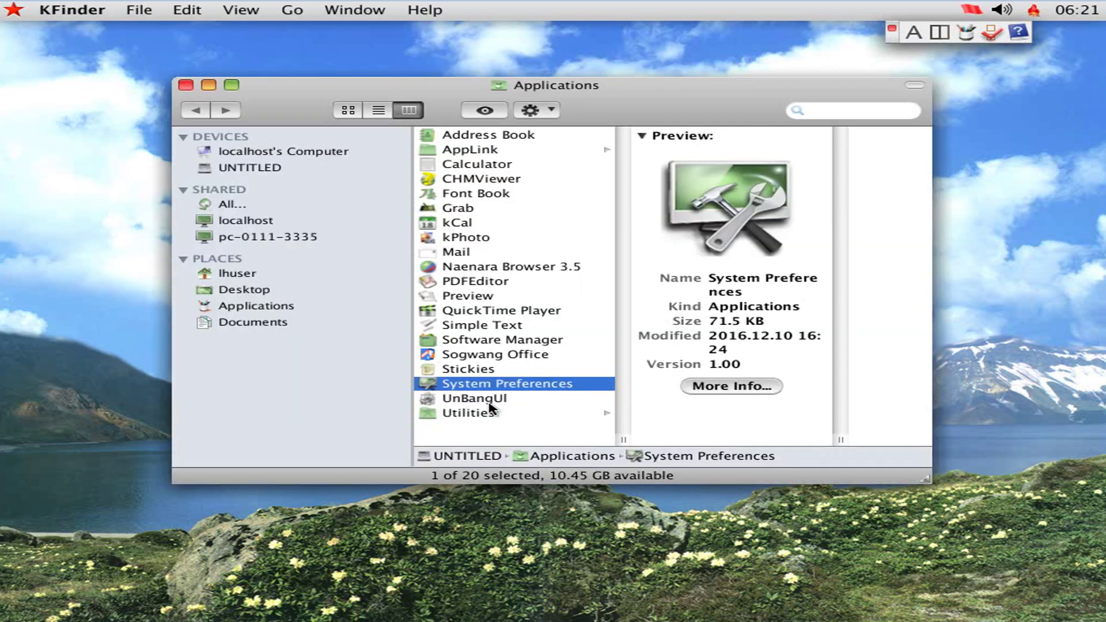
# Launch the UnBangUl music notation program and quit it without saving the changes to the score
pyautogui.click(486, 400)
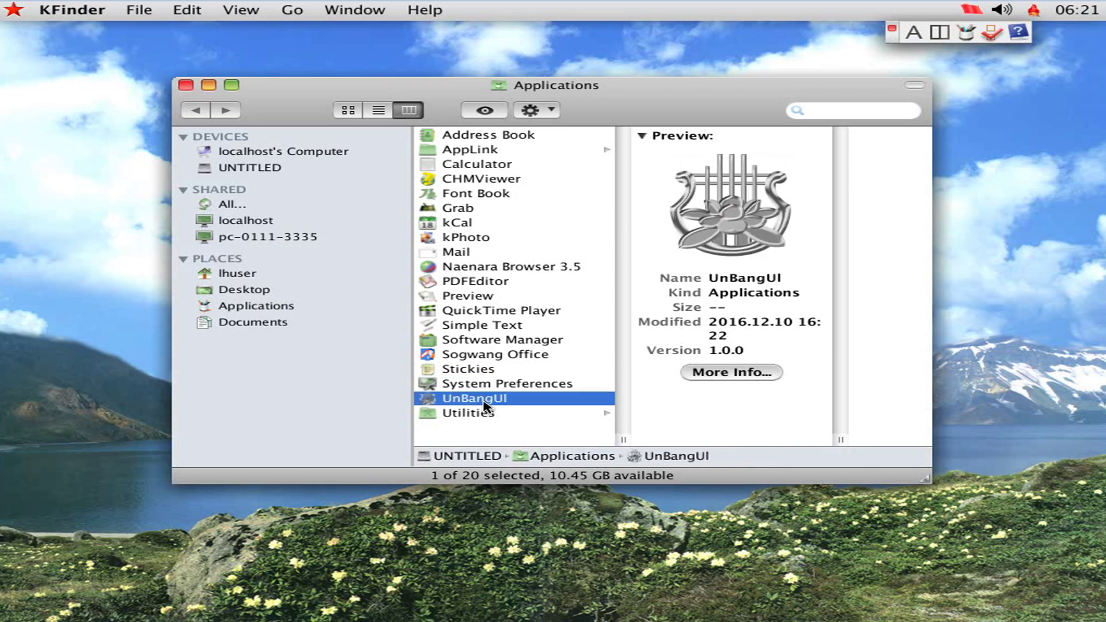
pyautogui.doubleClick(484, 402)
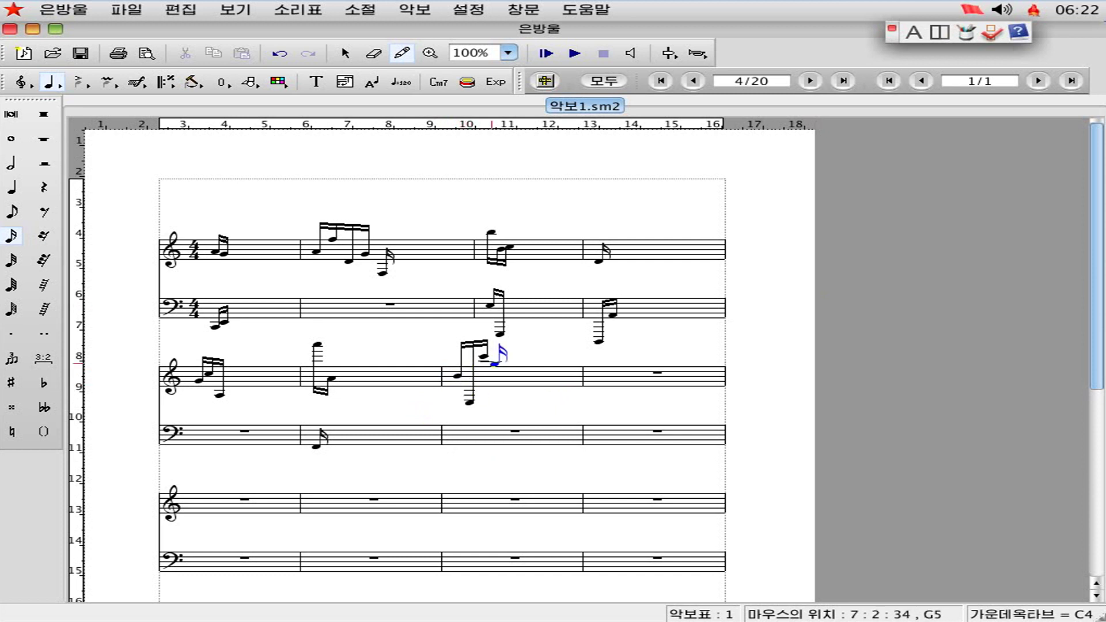
pyautogui.click(64, 10)
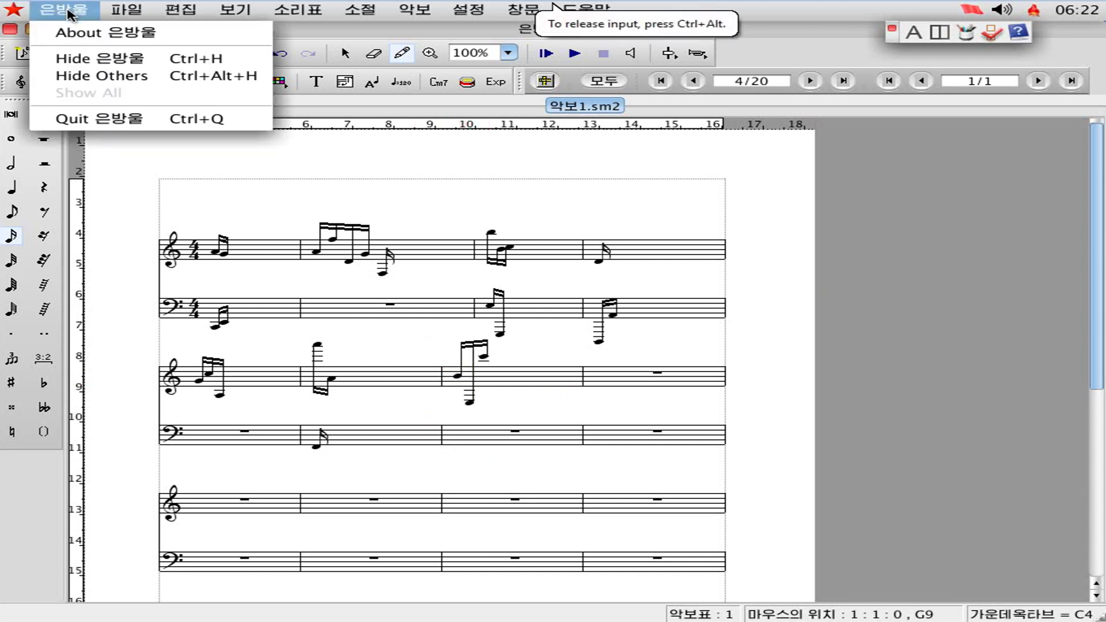
pyautogui.click(100, 118)
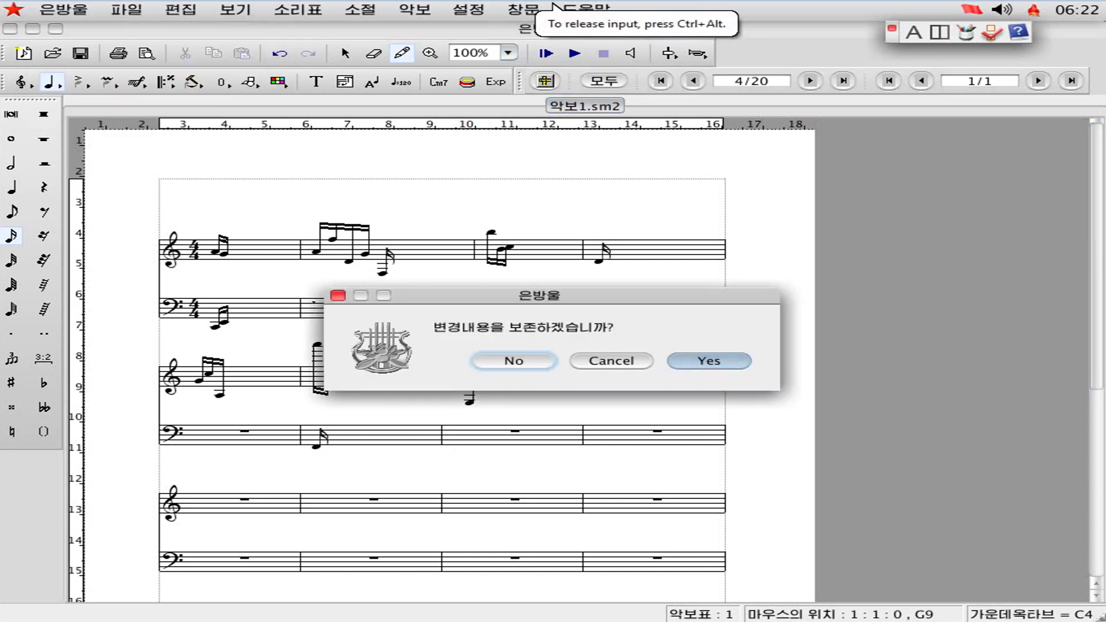
pyautogui.click(543, 363)
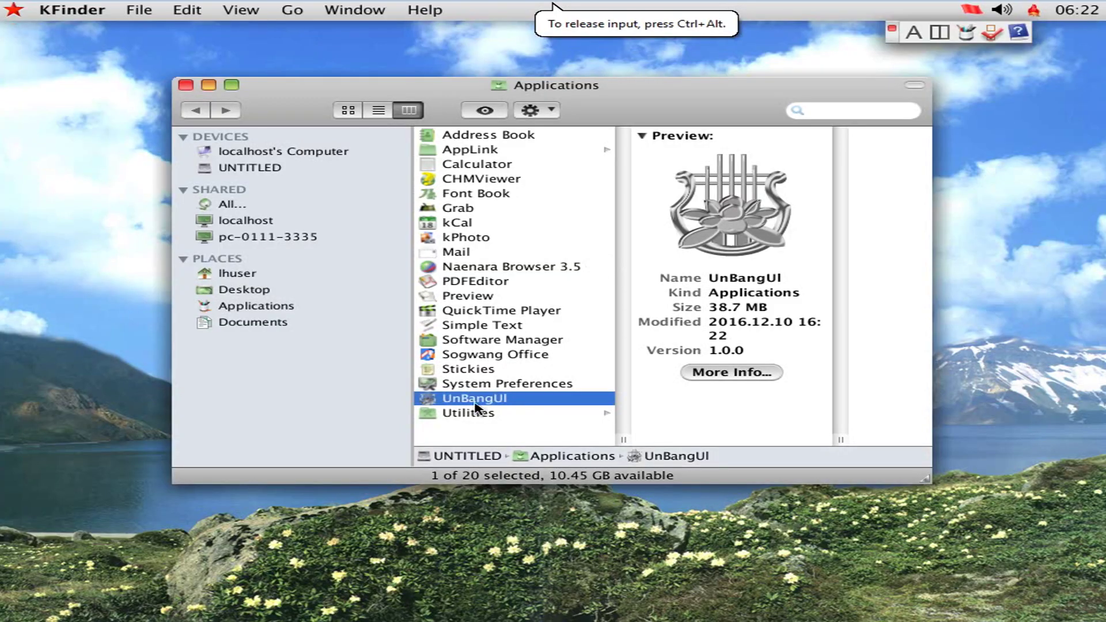
# Launch Activity Monitor from the Utilities folder and examine its disk activity and disk usage statistics before closing it
pyautogui.click(484, 413)
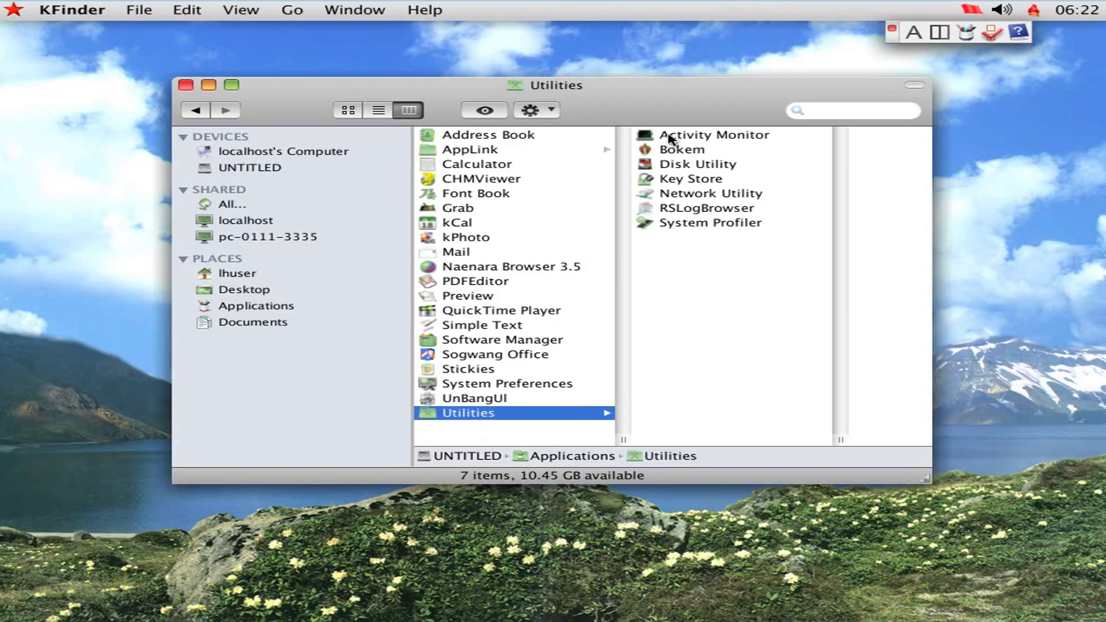
pyautogui.click(694, 139)
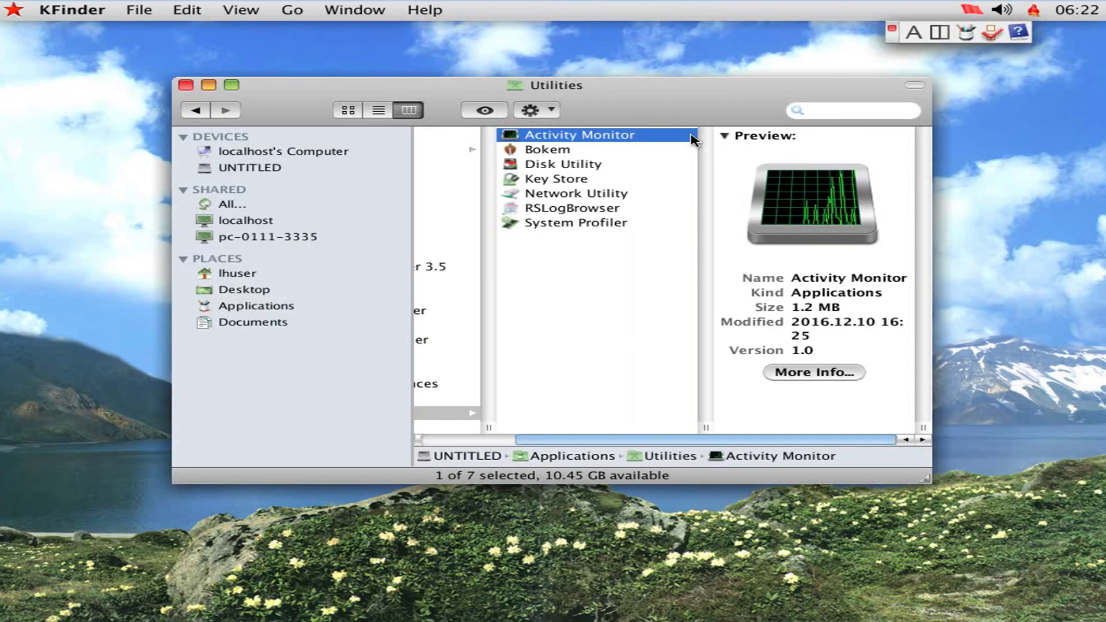
pyautogui.doubleClick(694, 139)
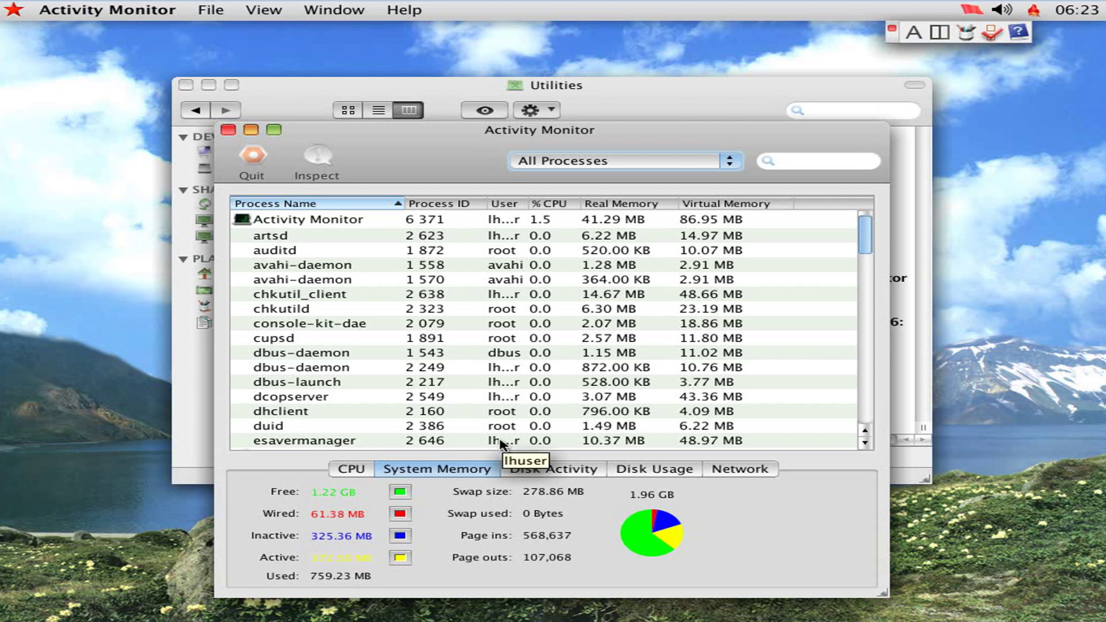
pyautogui.click(578, 470)
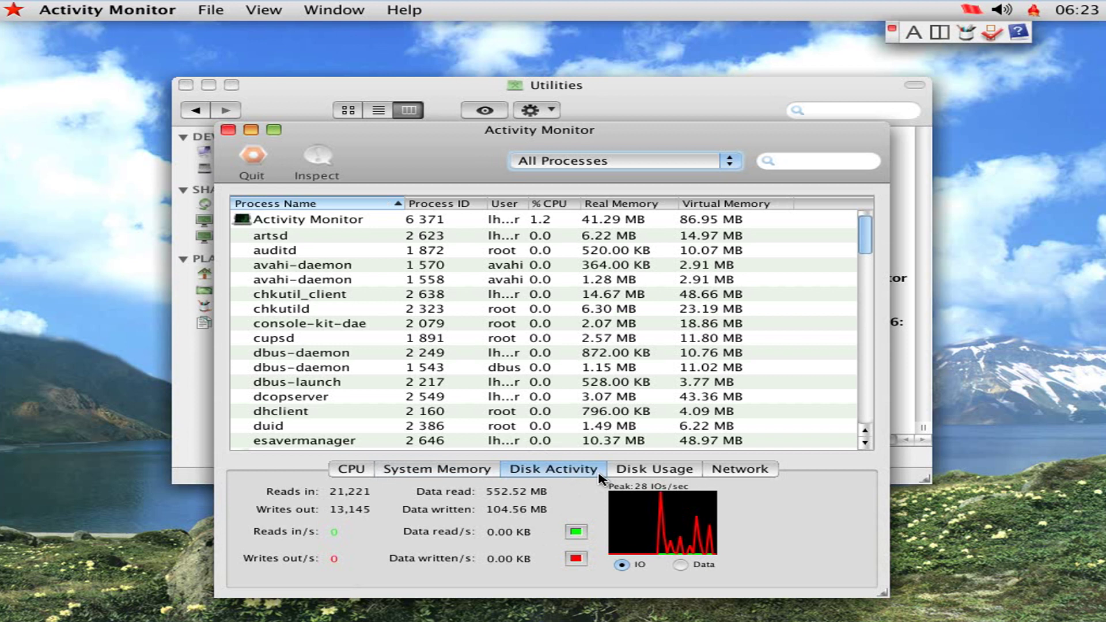
pyautogui.click(650, 470)
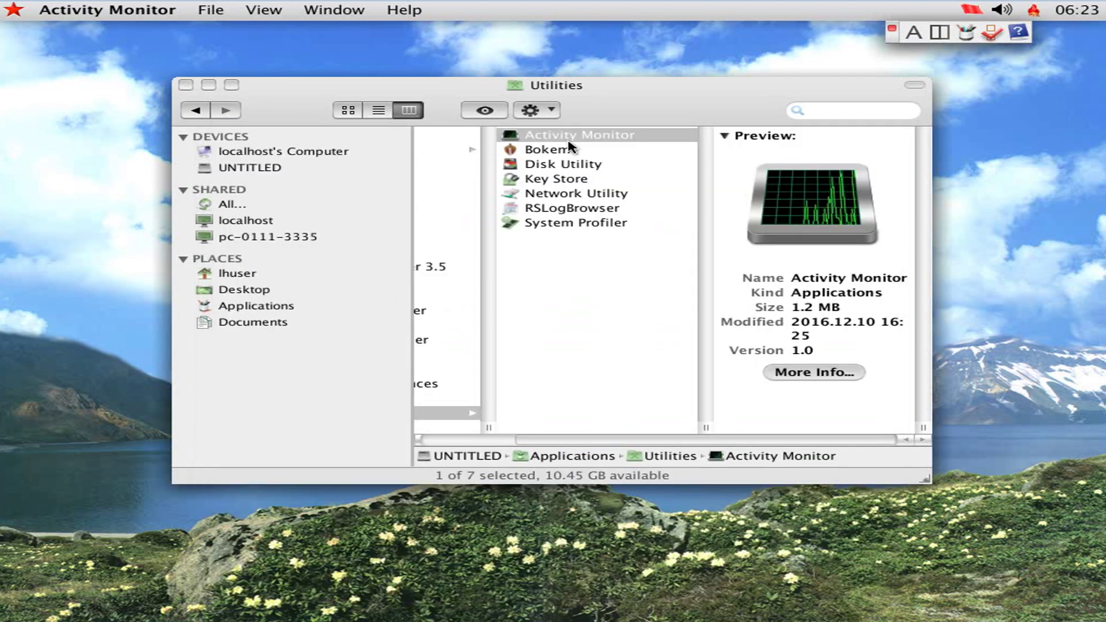
# Try to launch Bokem from the Utilities folder and dismiss the alert
pyautogui.click(566, 151)
pyautogui.doubleClick(553, 154)
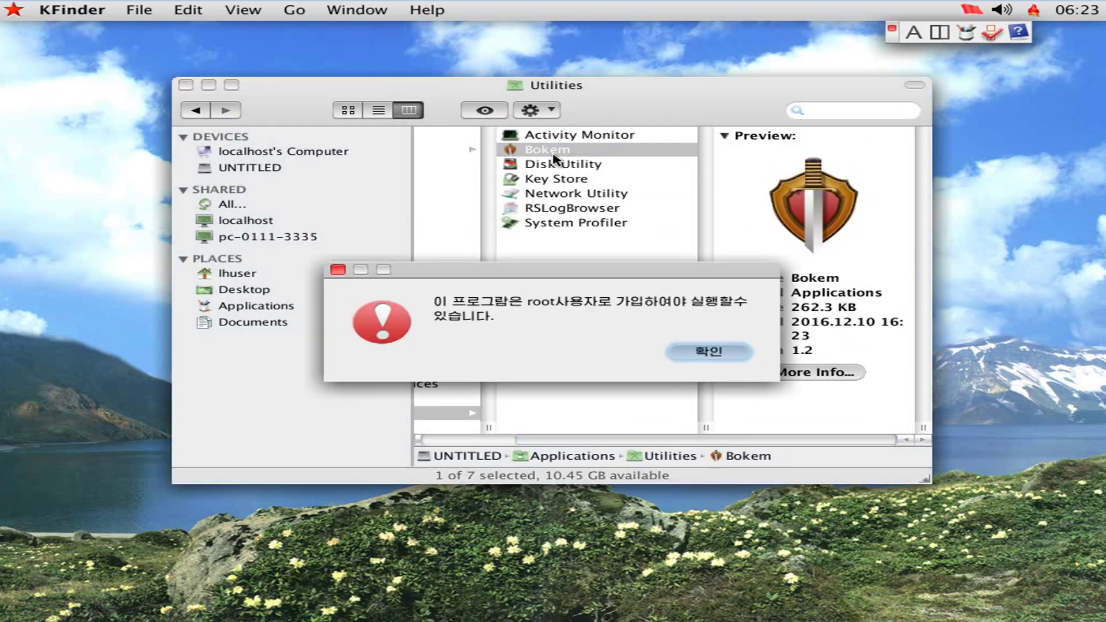
pyautogui.click(723, 359)
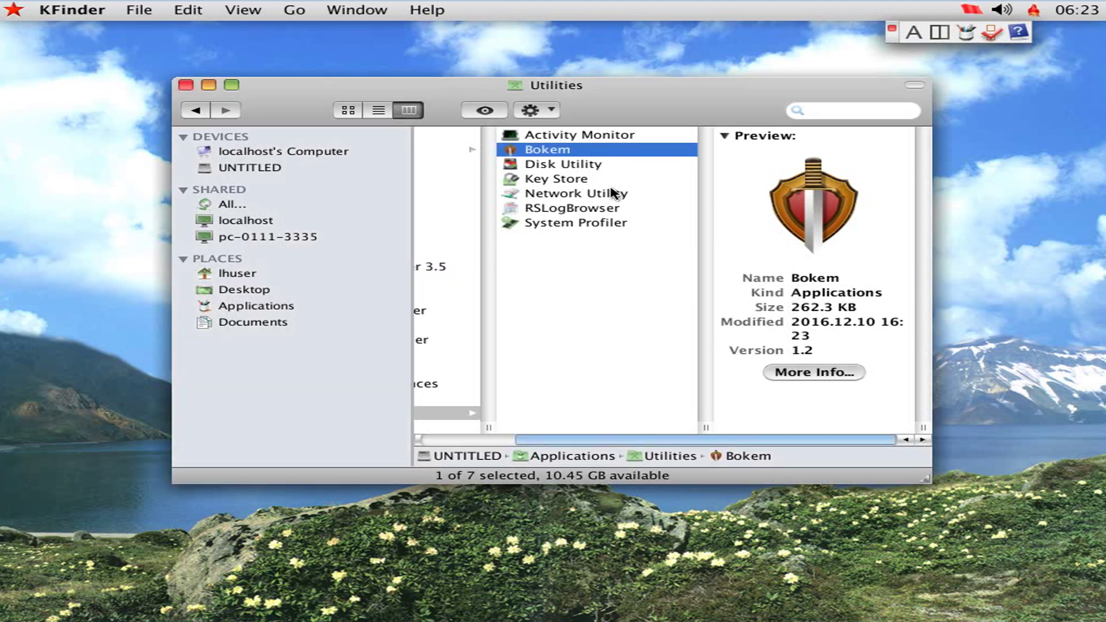
# Launch Disk Utility from the Utilities folder and show the details of the greyed-out Untitled volume
pyautogui.click(568, 168)
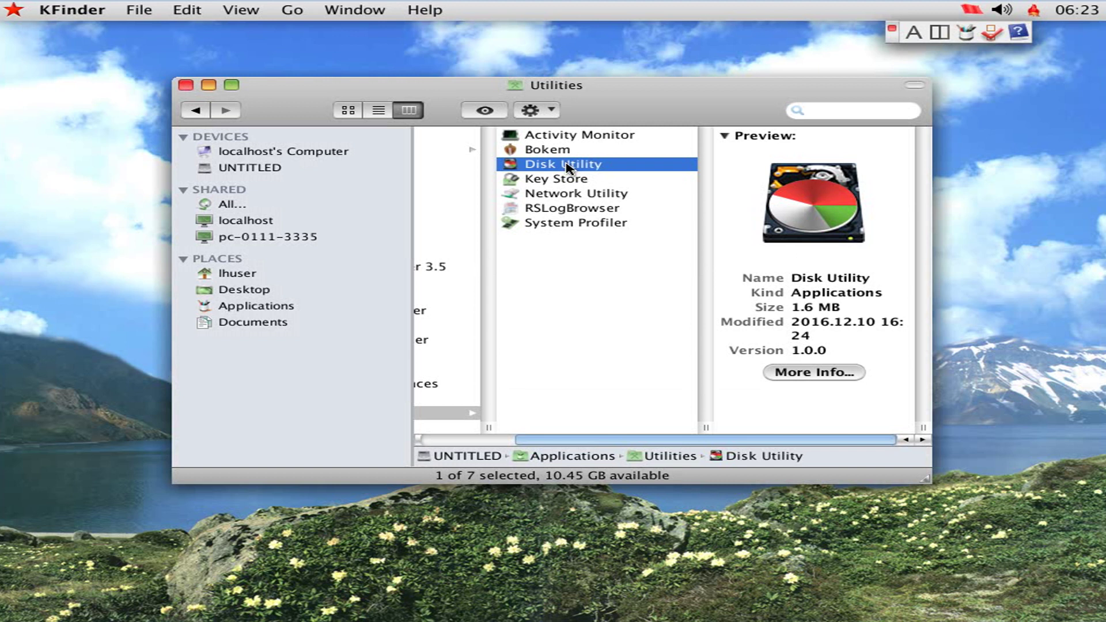
pyautogui.doubleClick(611, 173)
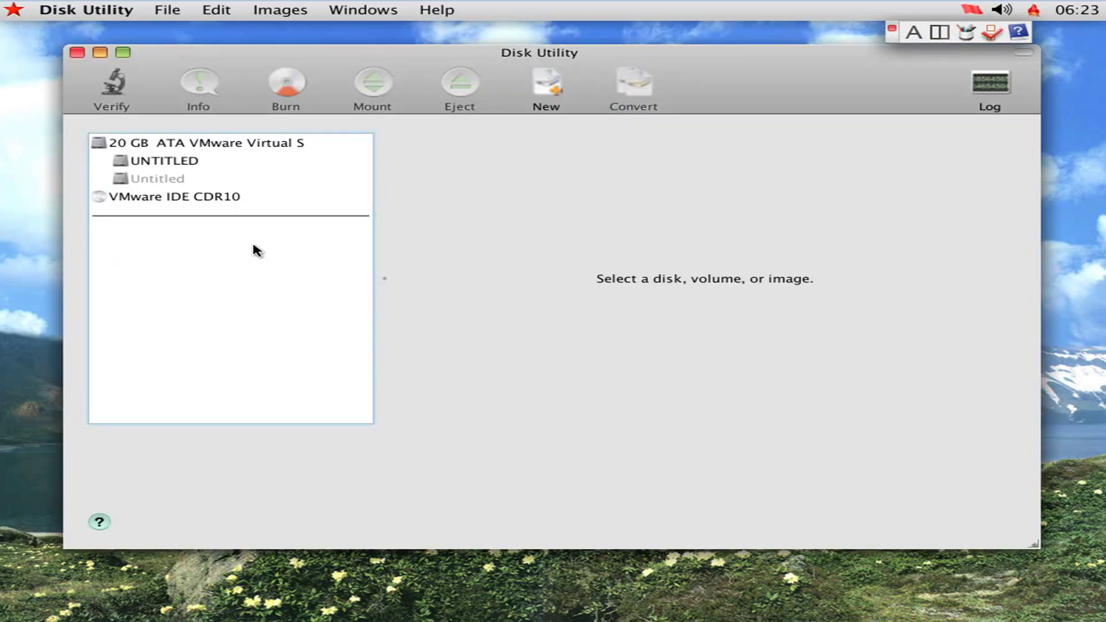
pyautogui.click(178, 183)
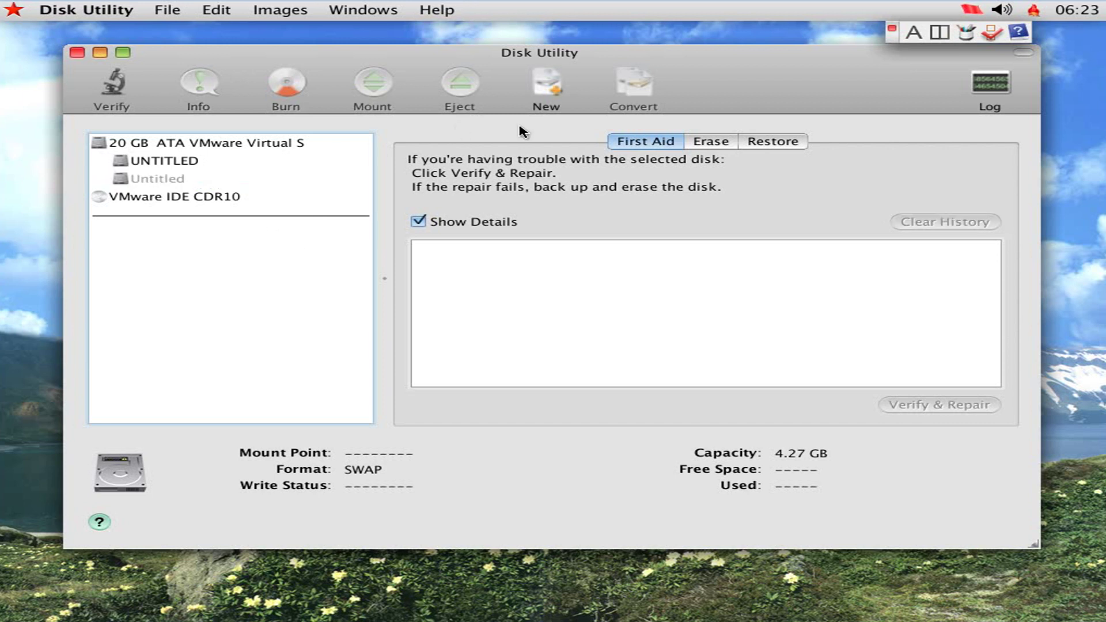
# Examine the volume size and volume format choices for a new disk image, and cancel without creating it
pyautogui.click(558, 80)
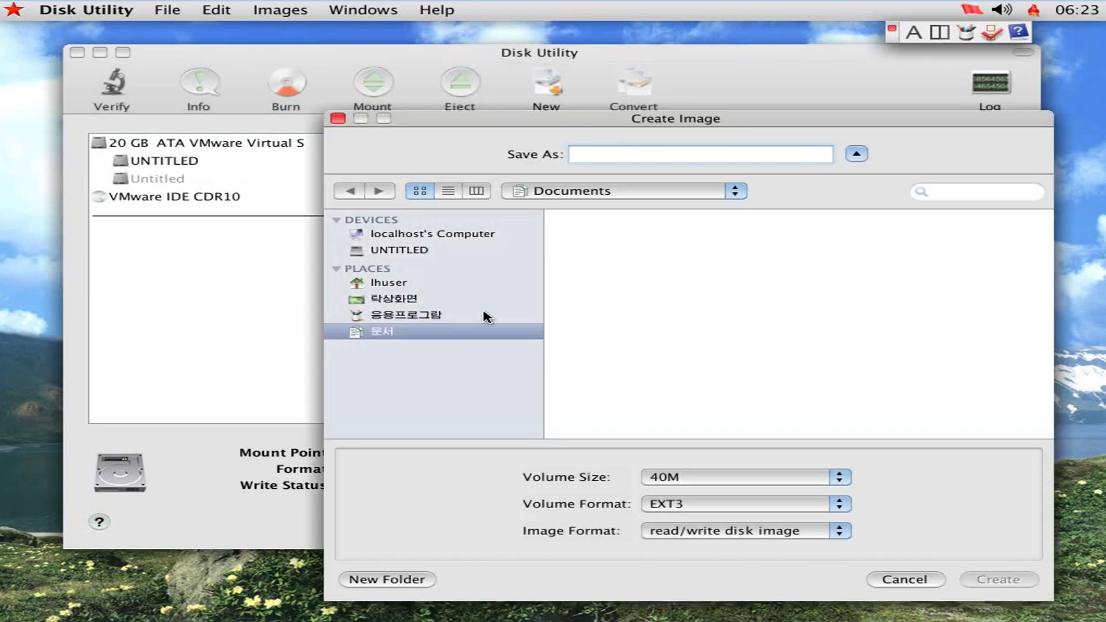
pyautogui.click(714, 505)
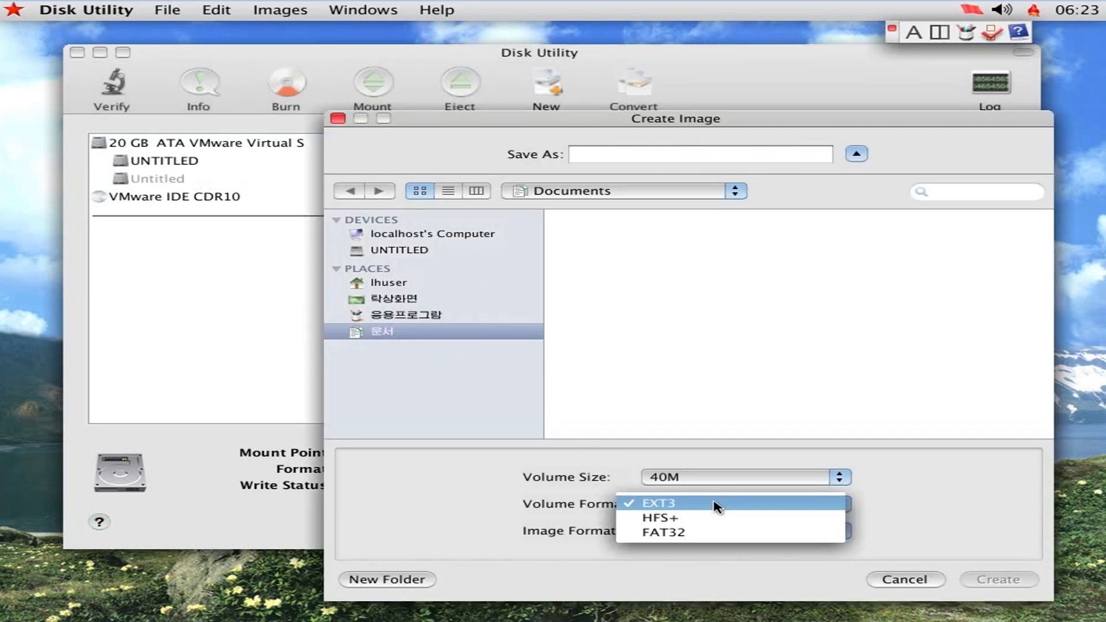
pyautogui.click(715, 504)
pyautogui.click(715, 478)
pyautogui.click(514, 498)
pyautogui.click(715, 509)
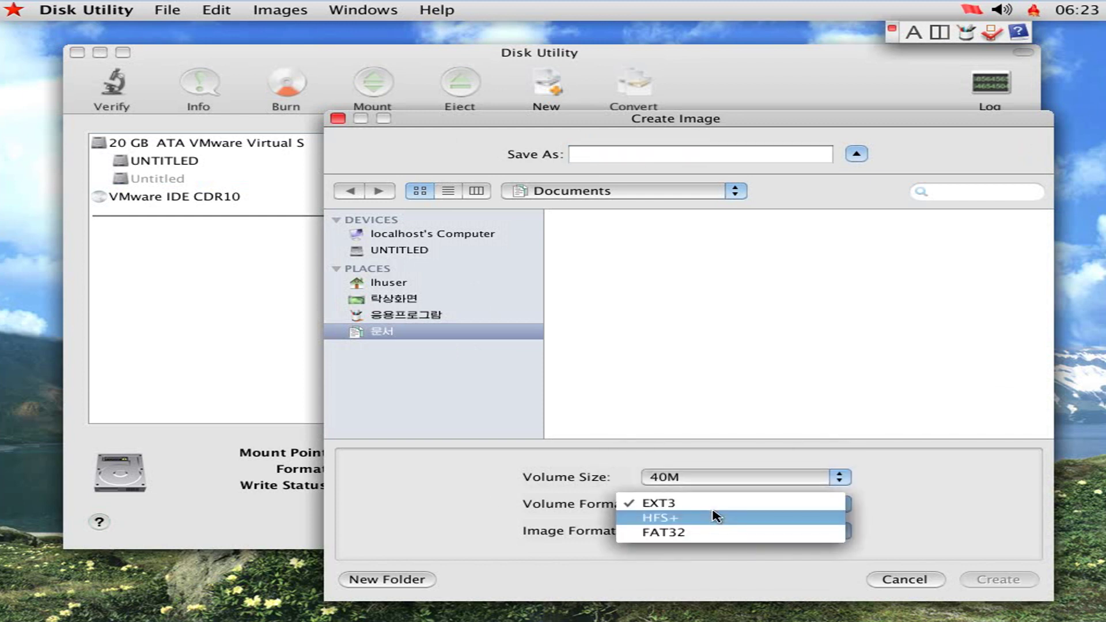
pyautogui.click(457, 514)
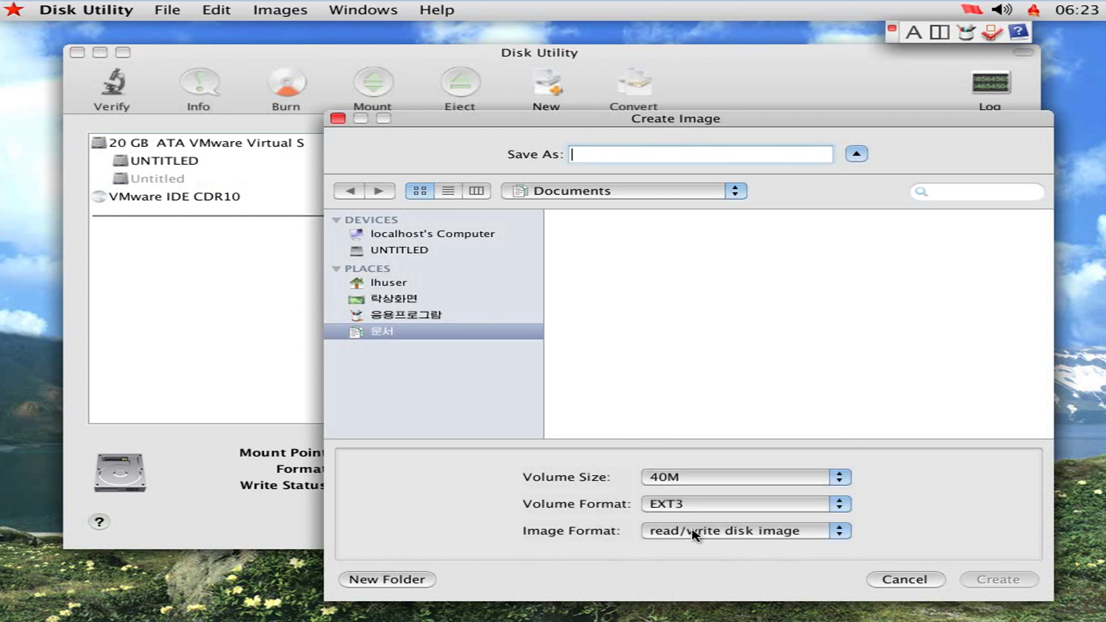
pyautogui.click(902, 582)
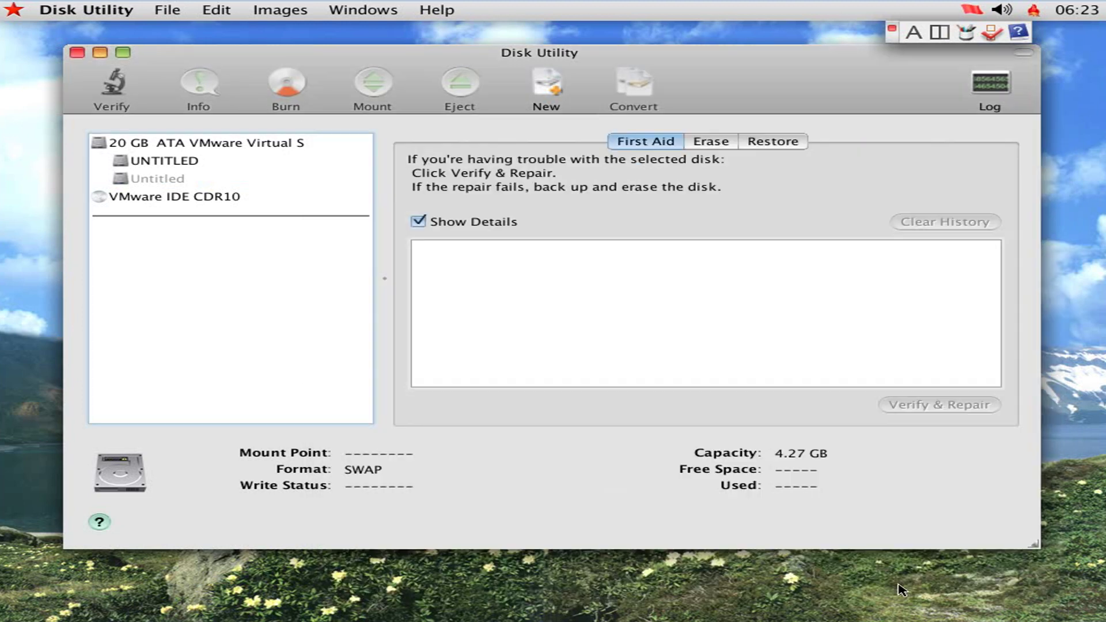
# Close Disk Utility and launch Key Store from the Utilities folder
pyautogui.click(78, 53)
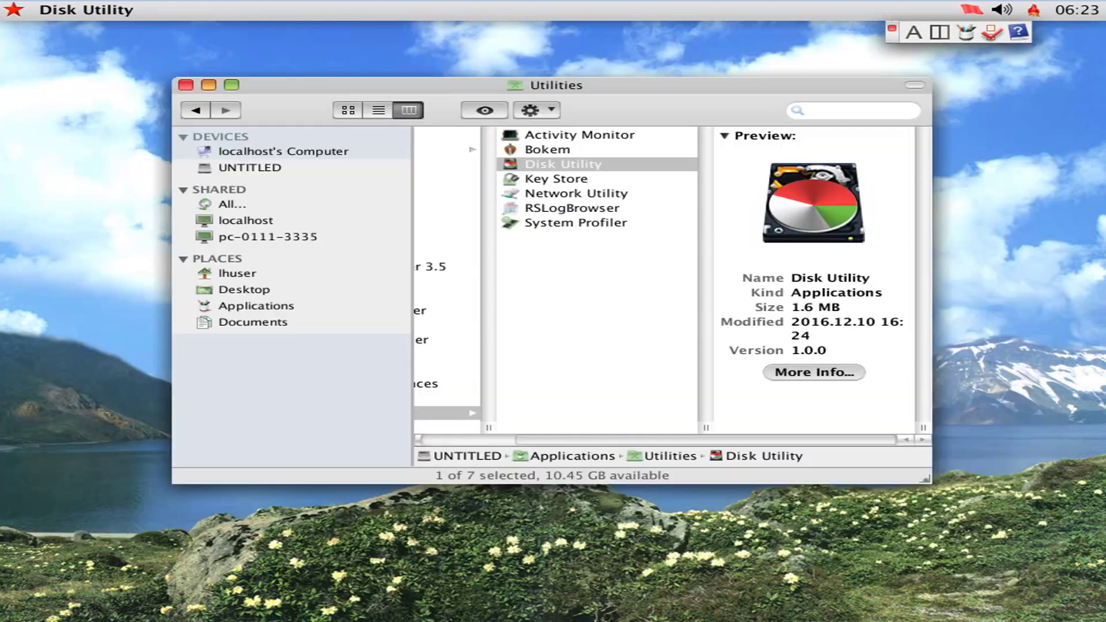
pyautogui.doubleClick(542, 181)
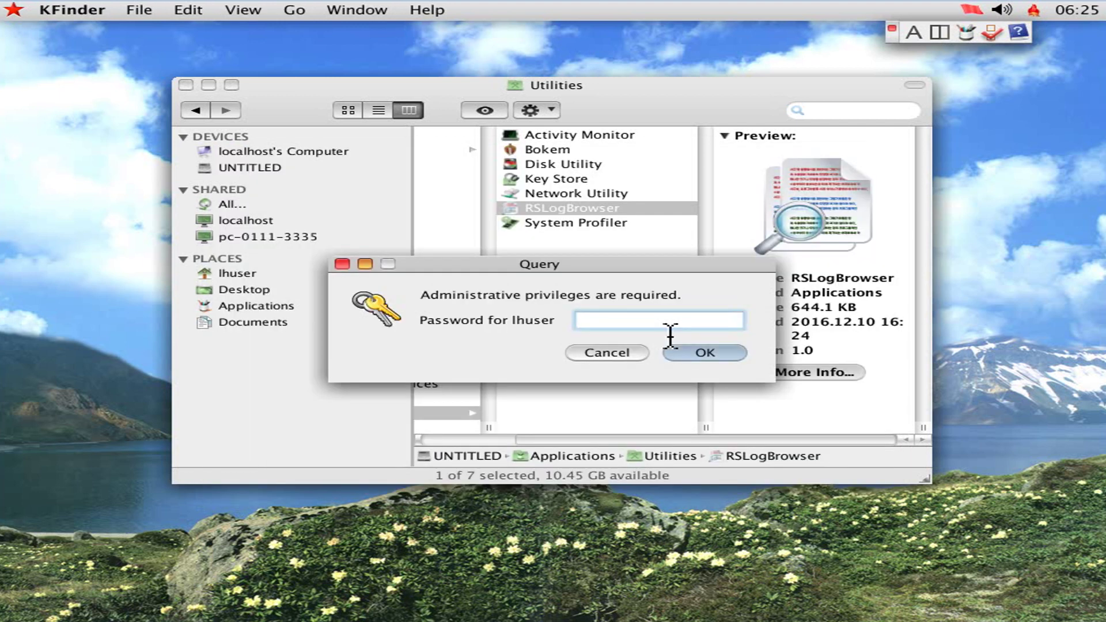
# Dismiss the administrator password prompt for RSLogBrowser and launch System Profiler from the Utilities folder
pyautogui.click(688, 352)
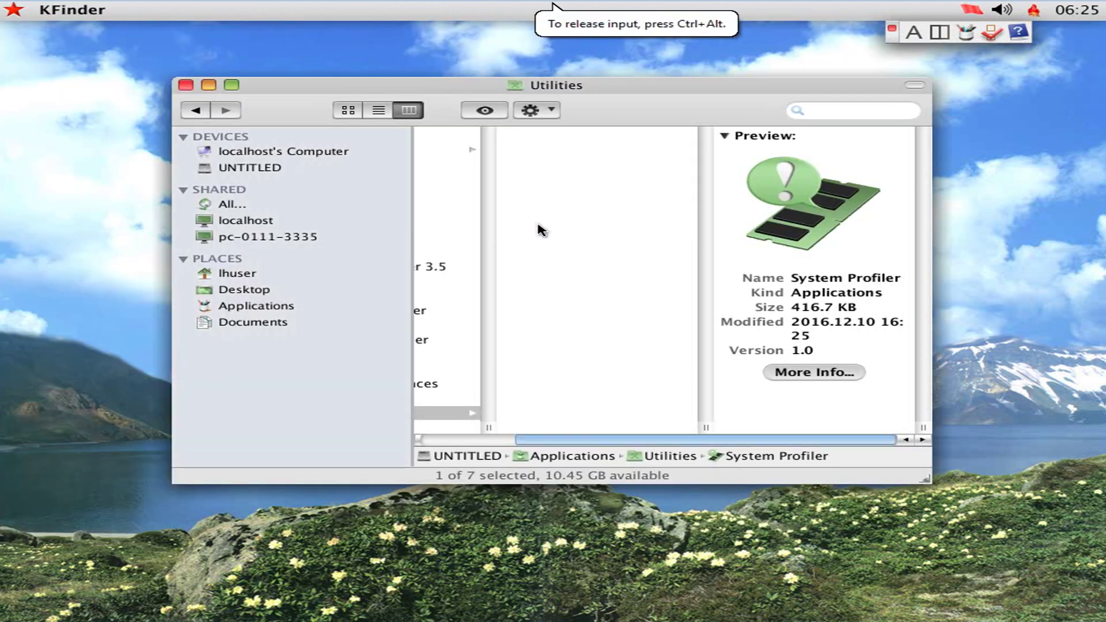
pyautogui.doubleClick(542, 230)
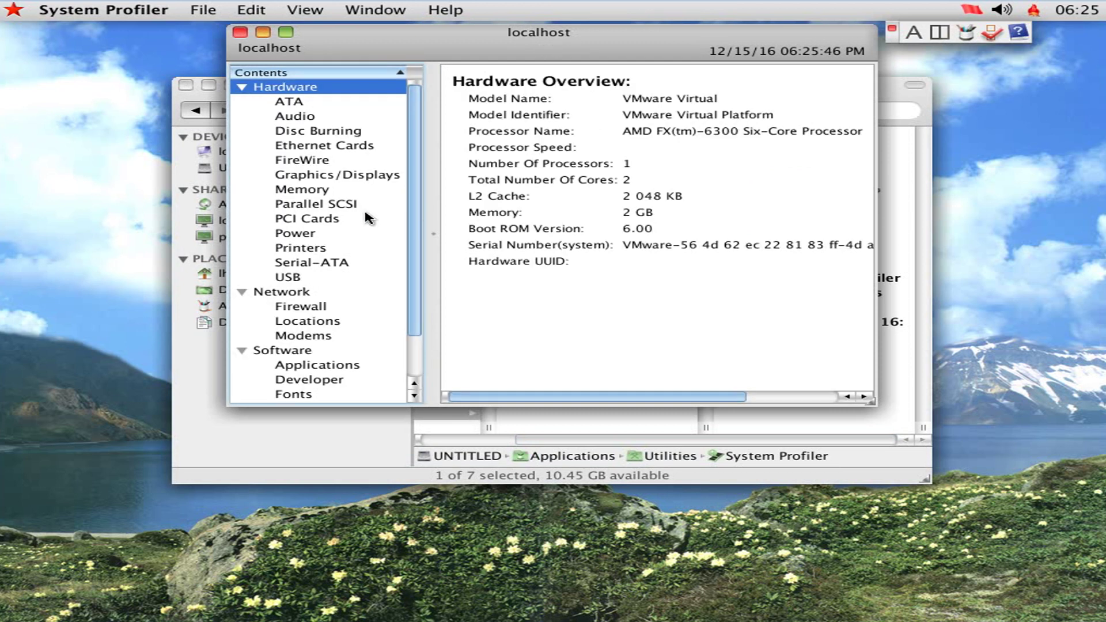
# Examine the Disc Burning, Audio, Printers and Serial-ATA entries in System Profiler's Hardware section
pyautogui.click(333, 134)
pyautogui.click(315, 119)
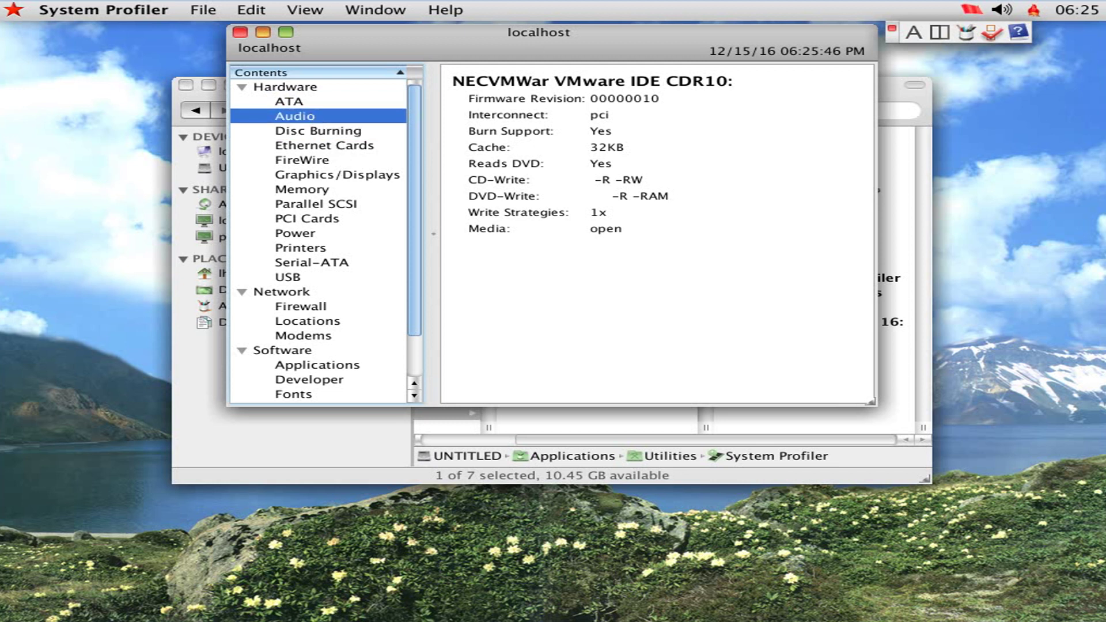
pyautogui.click(346, 250)
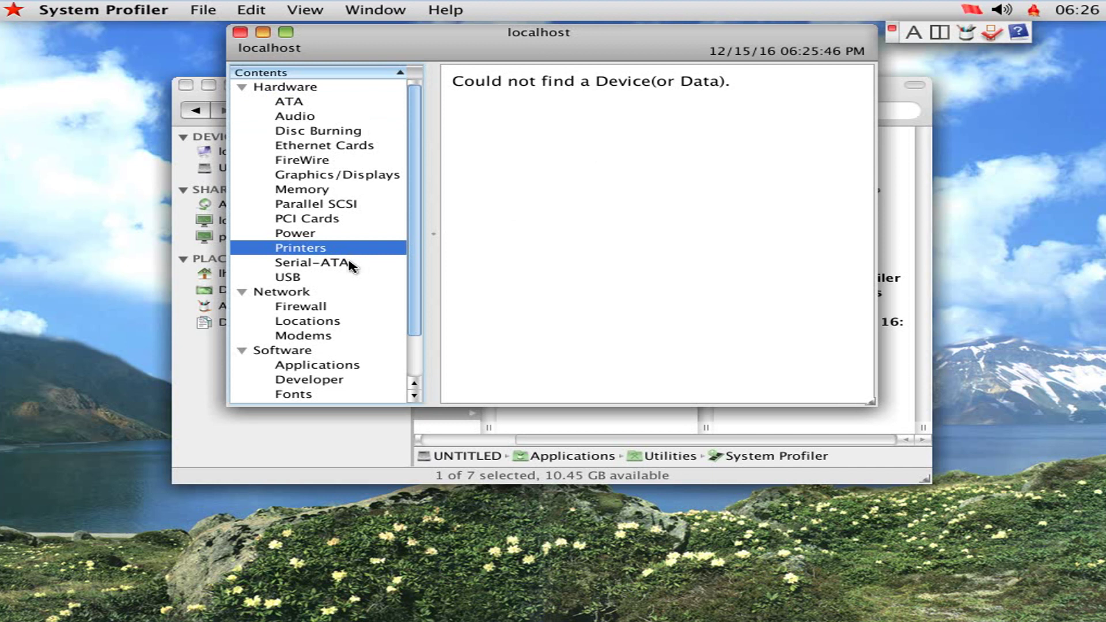
pyautogui.click(350, 264)
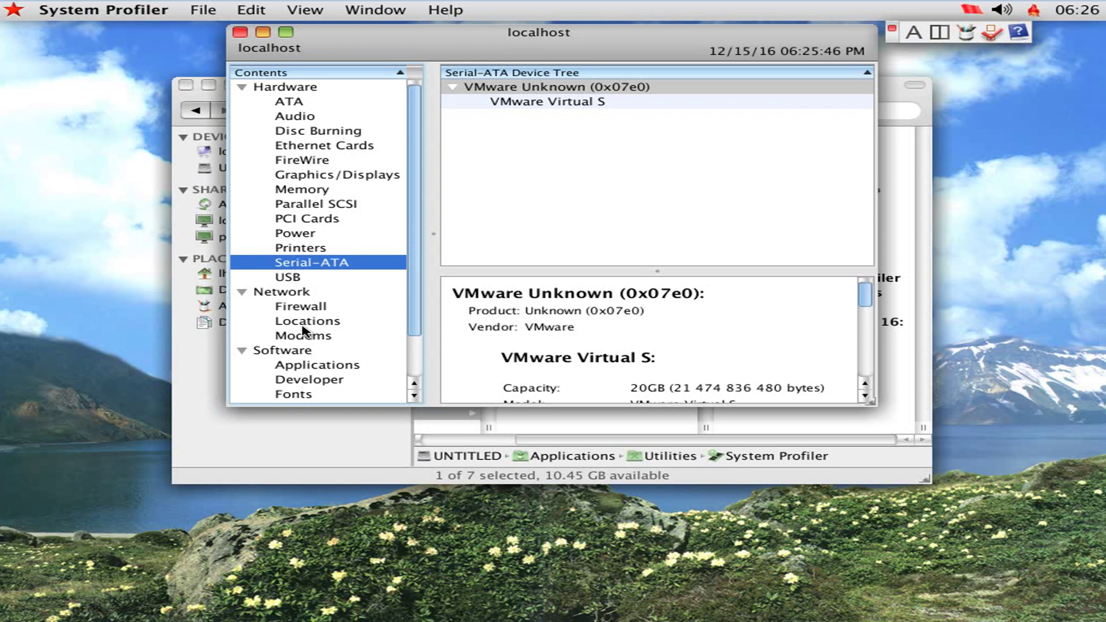
# Show the details of Sogwang Office in the Applications list of System Profiler's Software section
pyautogui.scroll(-3, 304, 333)
pyautogui.click(343, 309)
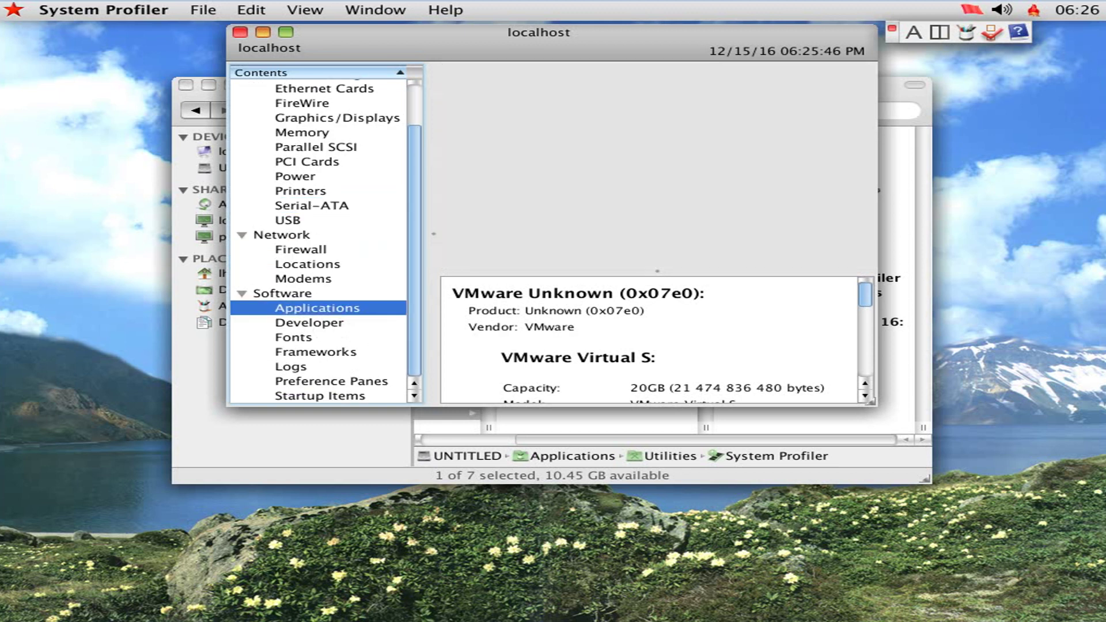
pyautogui.scroll(-4, 507, 190)
pyautogui.click(507, 189)
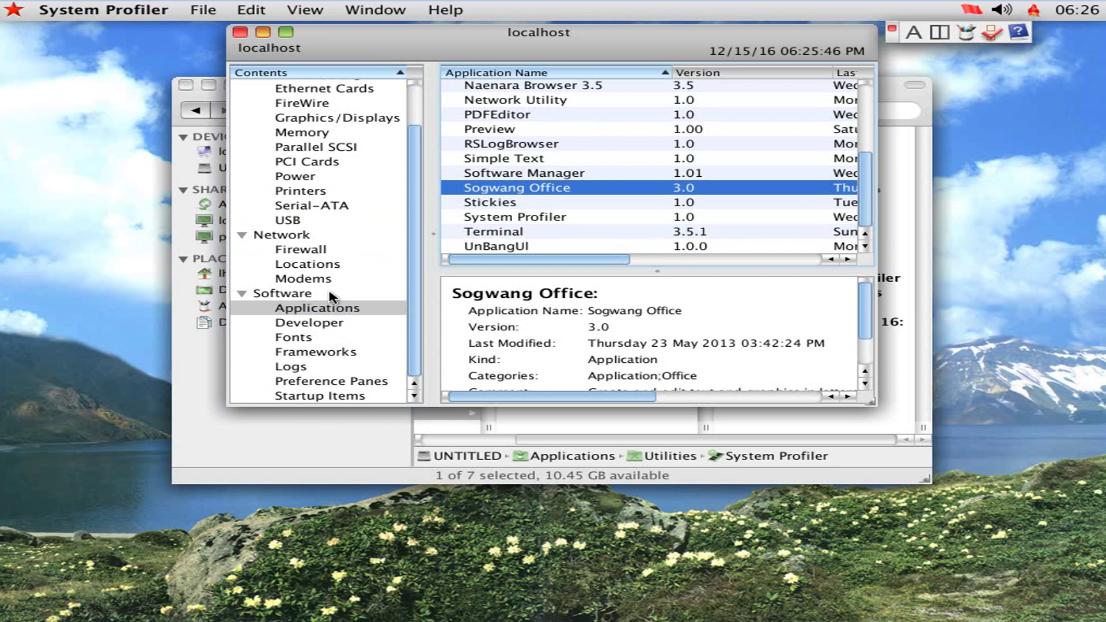
# Examine the Developer, Fonts, Logs, Preference Panes and Startup Items entries under Software, and minimize System Profiler
pyautogui.click(340, 323)
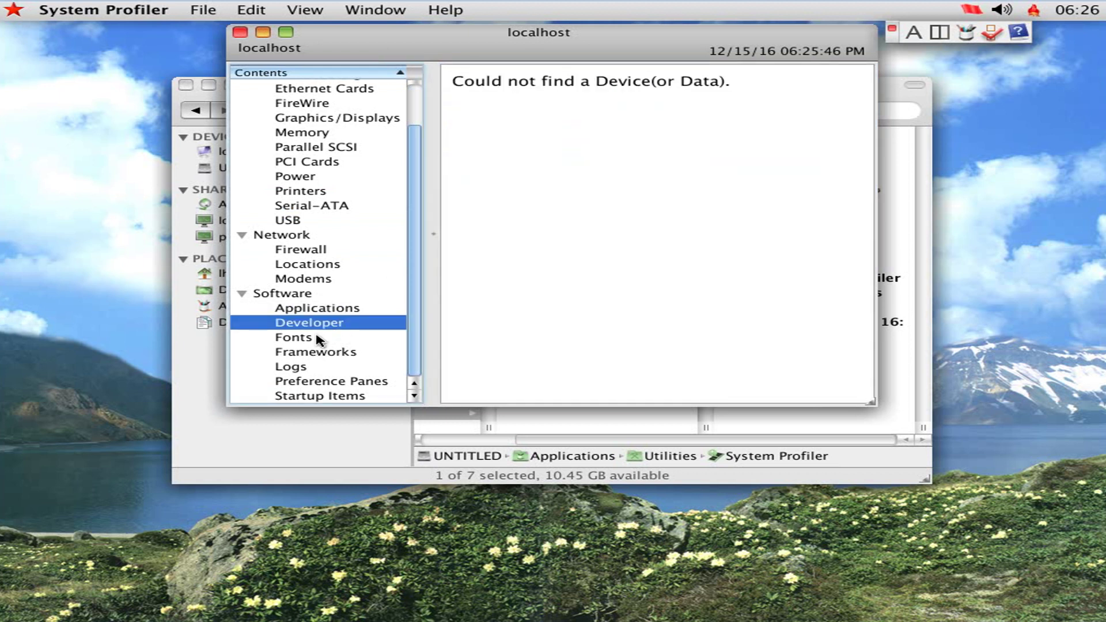
pyautogui.click(319, 339)
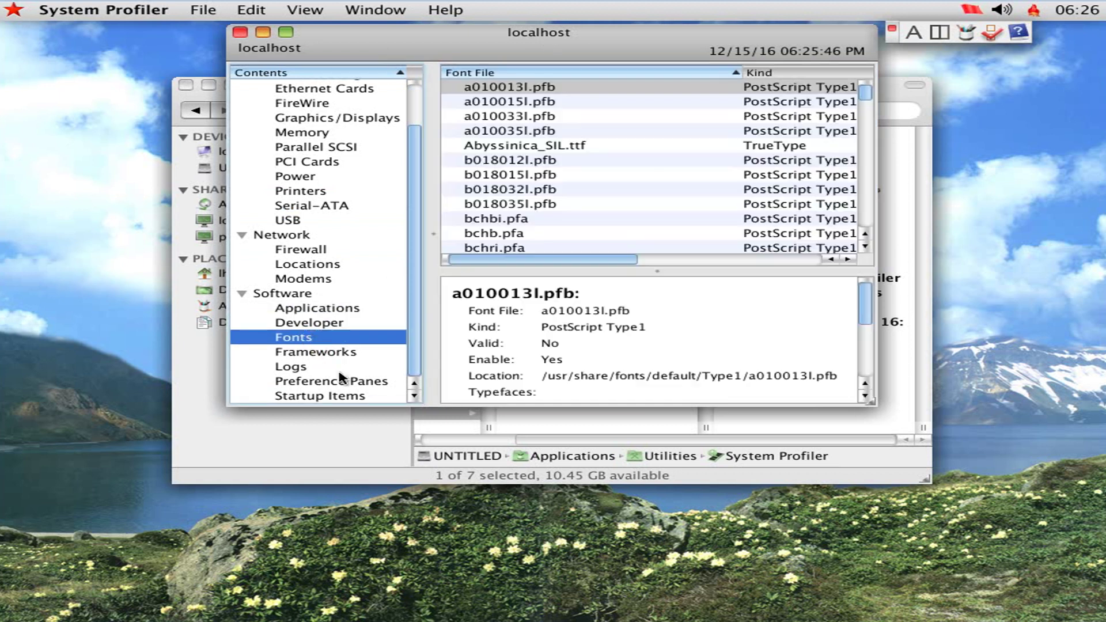
pyautogui.click(346, 368)
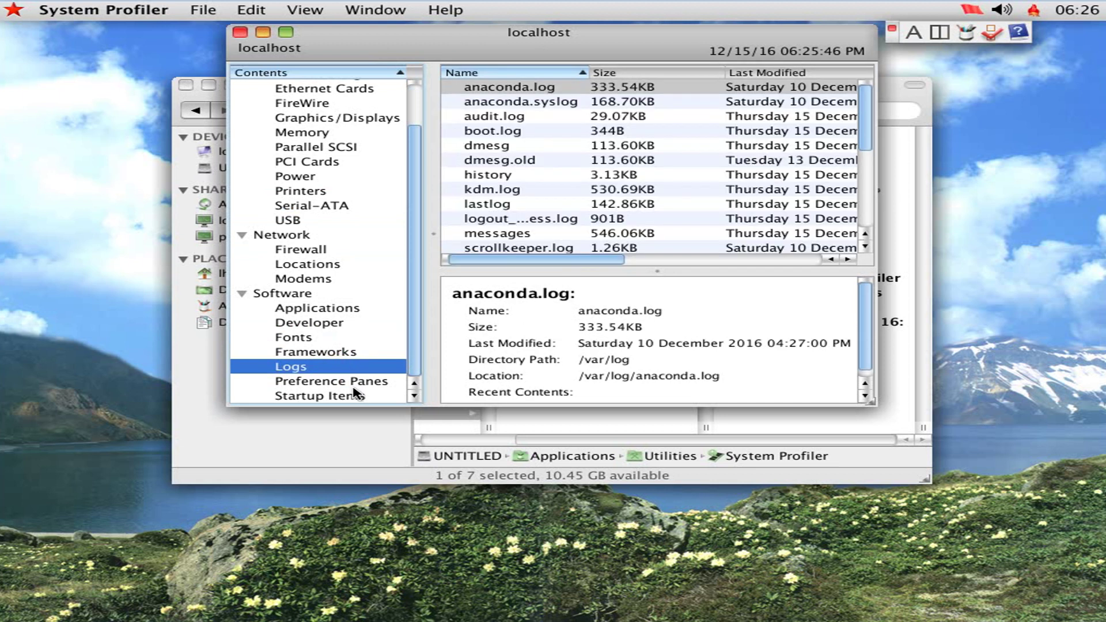
pyautogui.click(348, 381)
pyautogui.click(354, 397)
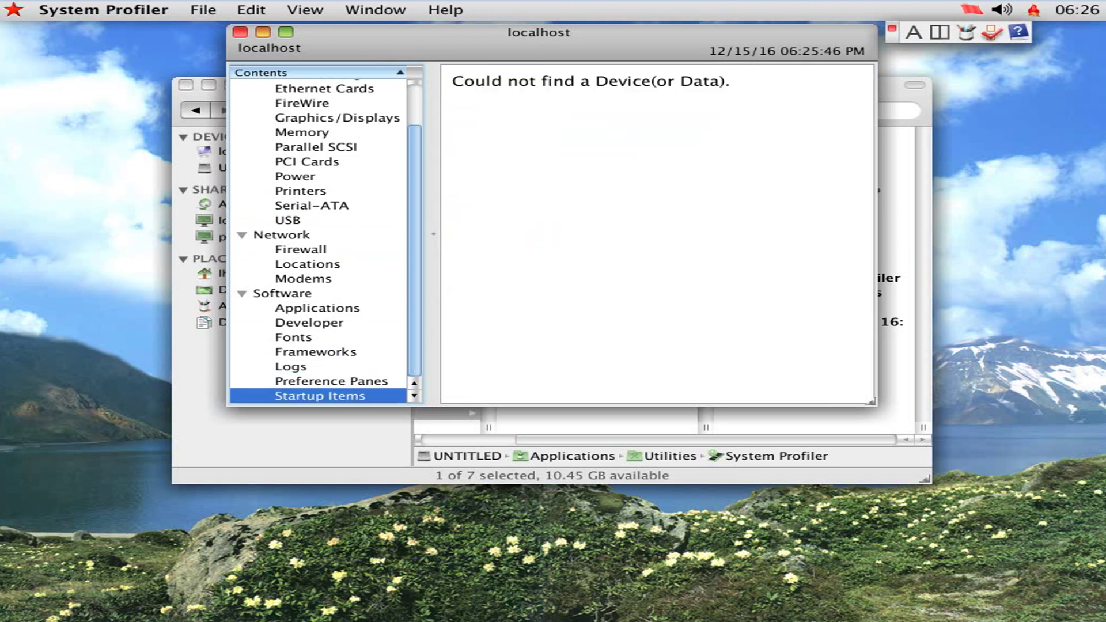
pyautogui.click(263, 33)
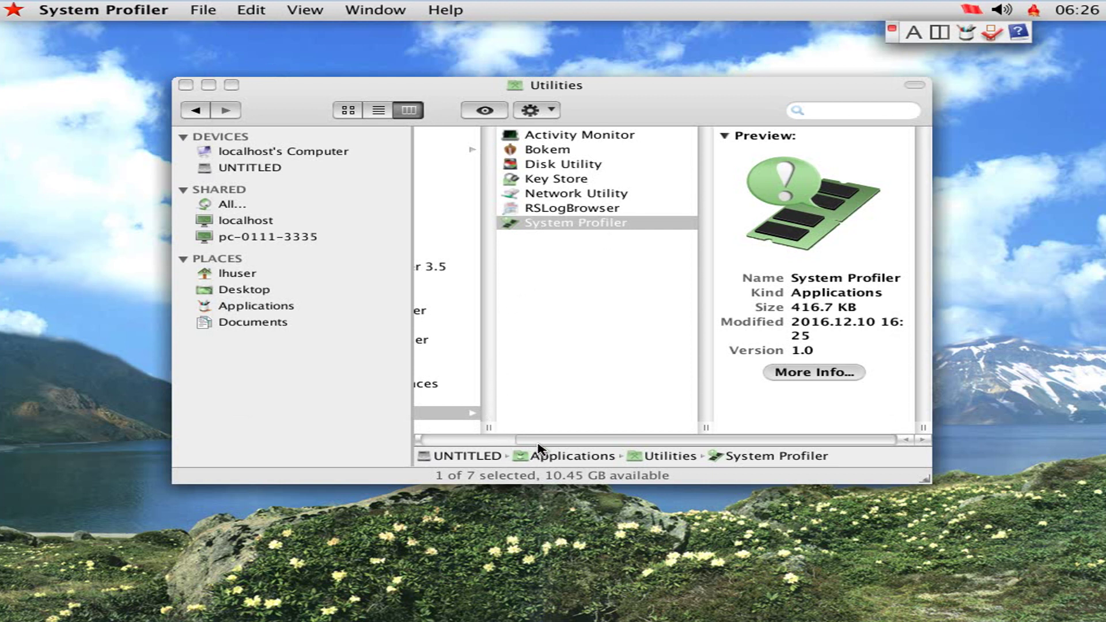
# Go back to the Applications folder in the file browser and launch Simple Text
pyautogui.moveTo(537, 443); pyautogui.dragTo(356, 409)
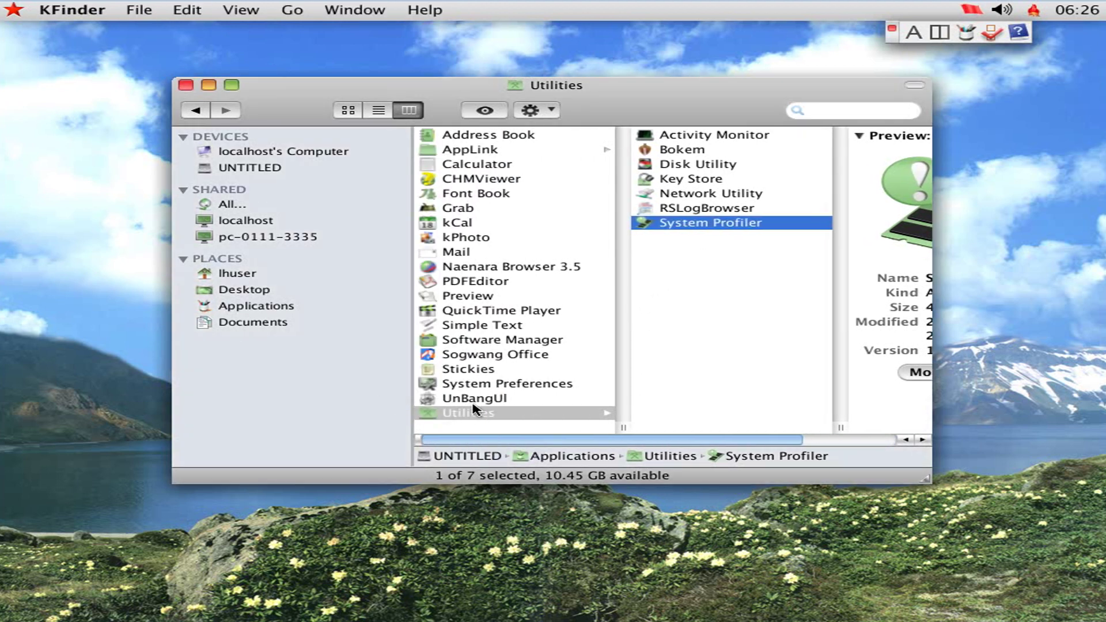
pyautogui.click(472, 341)
pyautogui.click(476, 327)
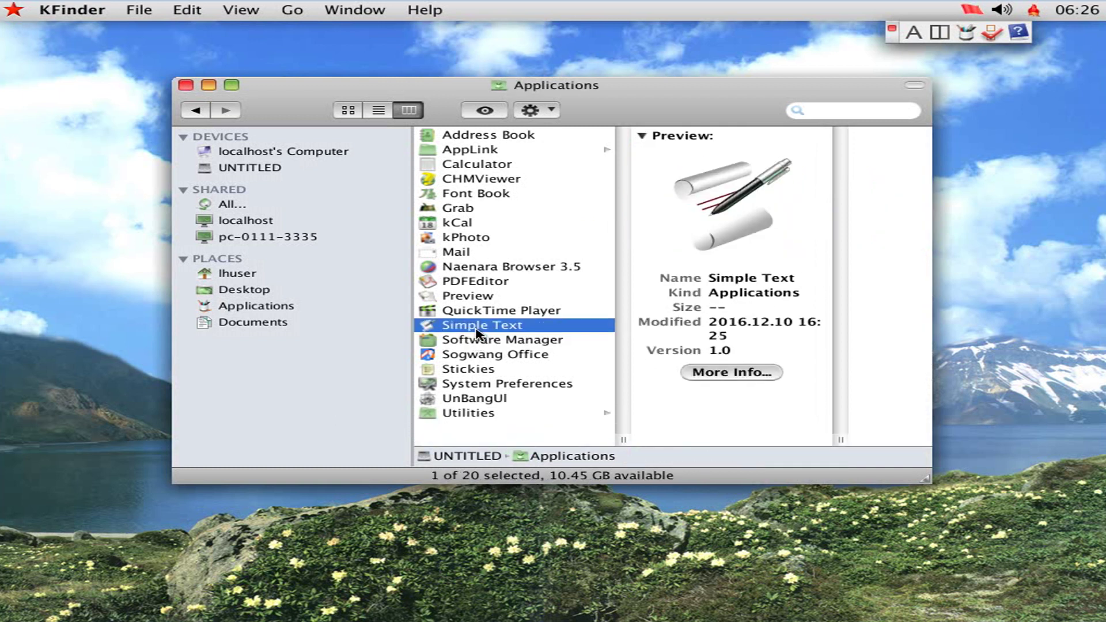
pyautogui.doubleClick(476, 329)
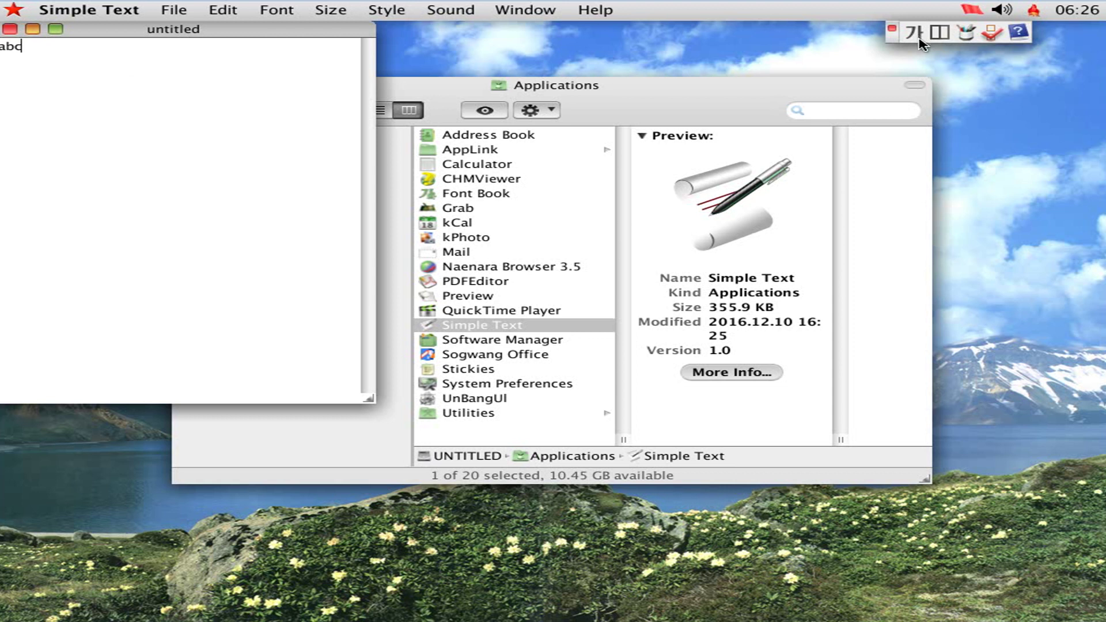
# Try out Korean typing after "abc" in the untitled document, and close the document discarding the changes
pyautogui.write('ㅎ러나ㅗㄱㅇㅈ;ㅗ허헐ㅎㅎ허허헐러허헐러허러헤')
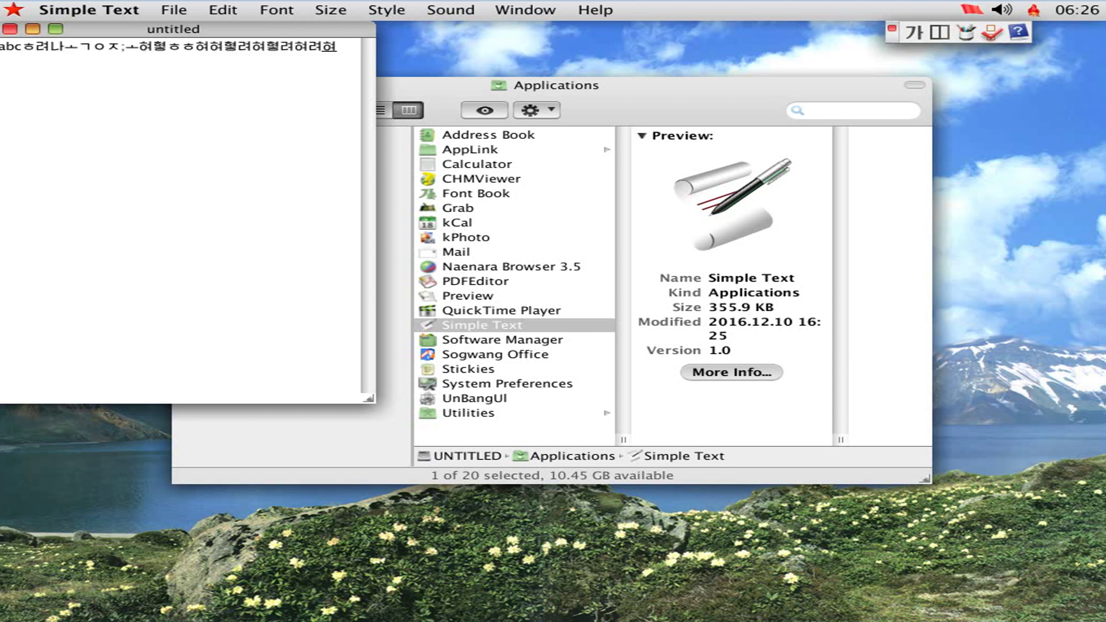
pyautogui.hotkey('ctrl', 'w')
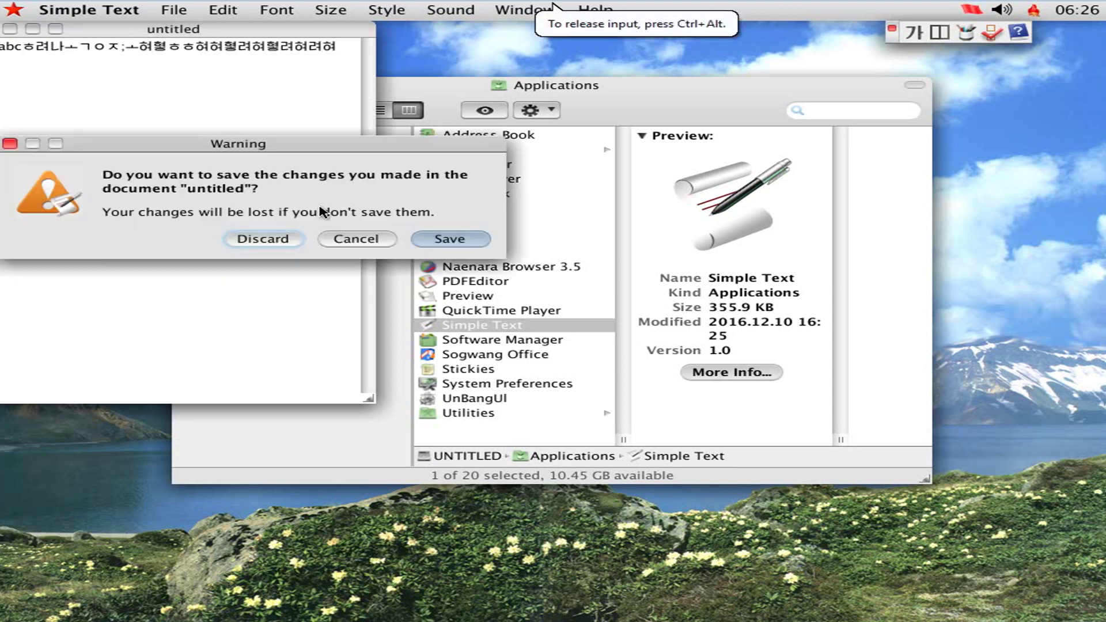
pyautogui.click(283, 239)
# Switch the input method back to Latin letters and toggle its Half/Full width setting
pyautogui.click(922, 33)
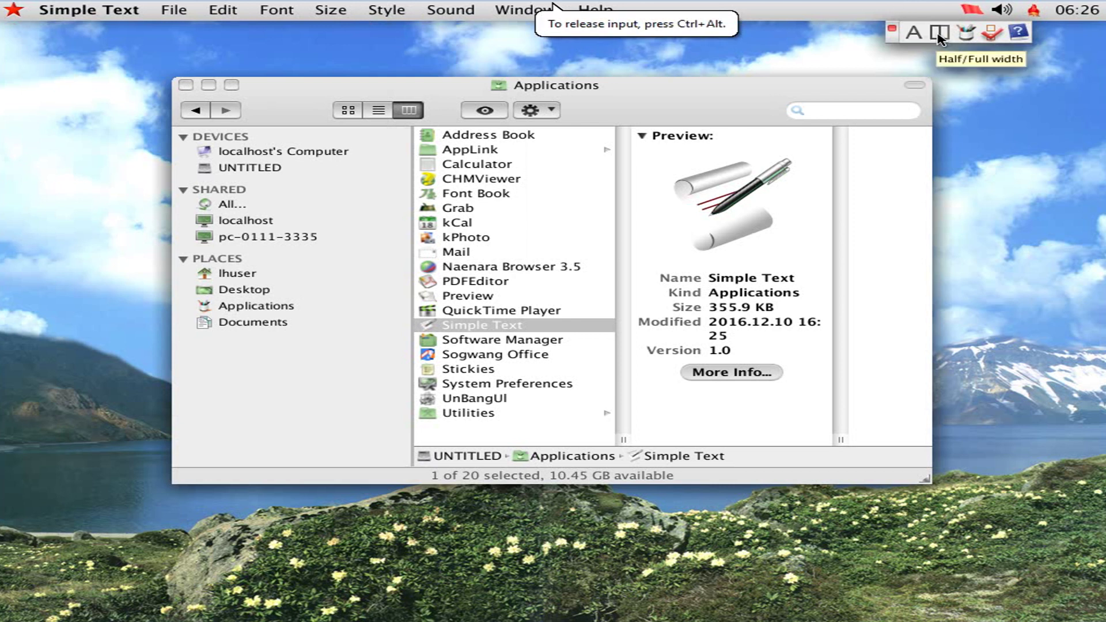
pyautogui.click(938, 34)
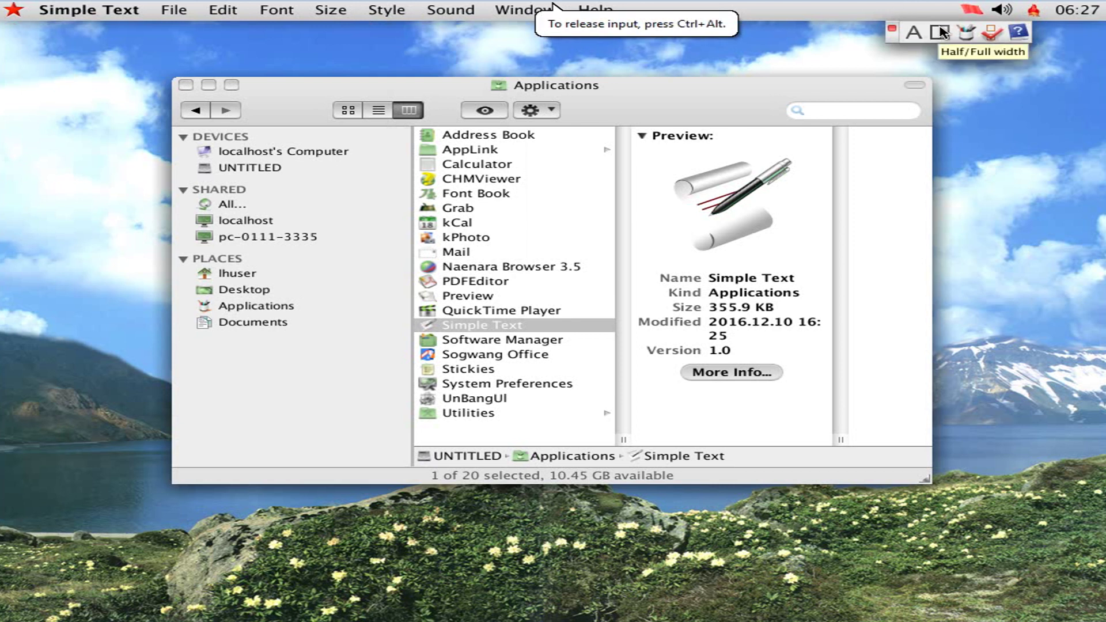
pyautogui.click(848, 92)
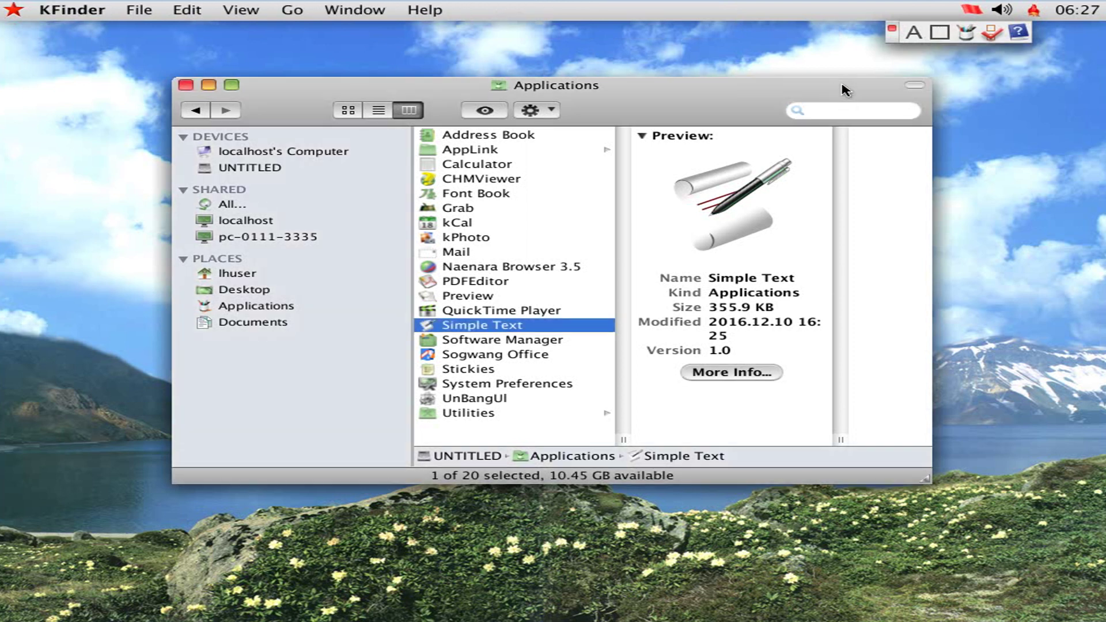
pyautogui.click(942, 35)
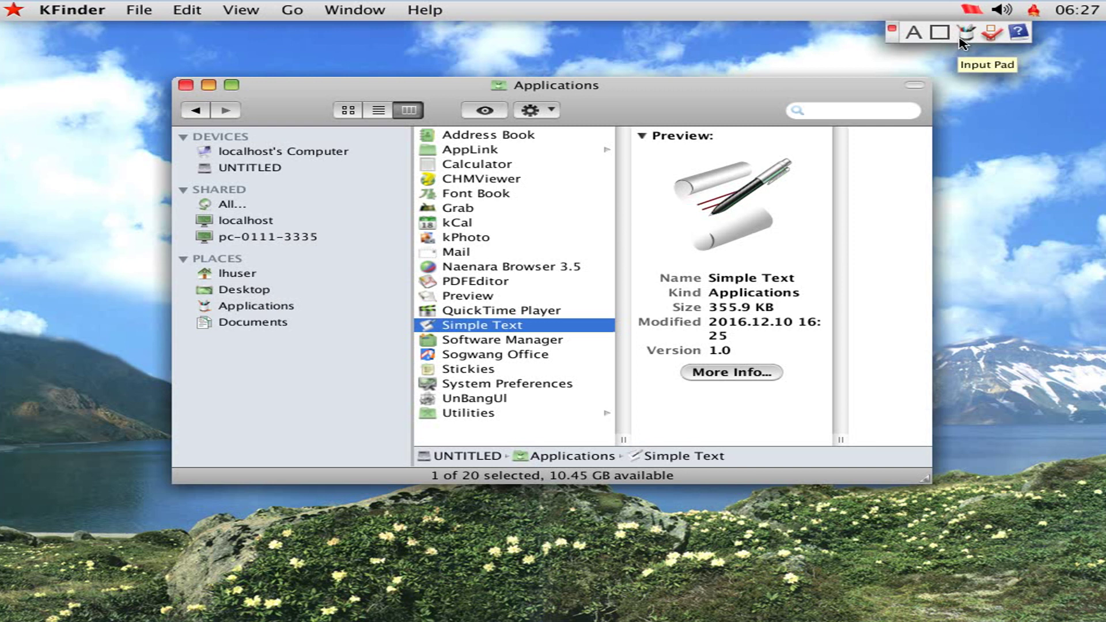
# Open the Input Pad, switch its character table from national code to unicode, and close the pad
pyautogui.click(964, 38)
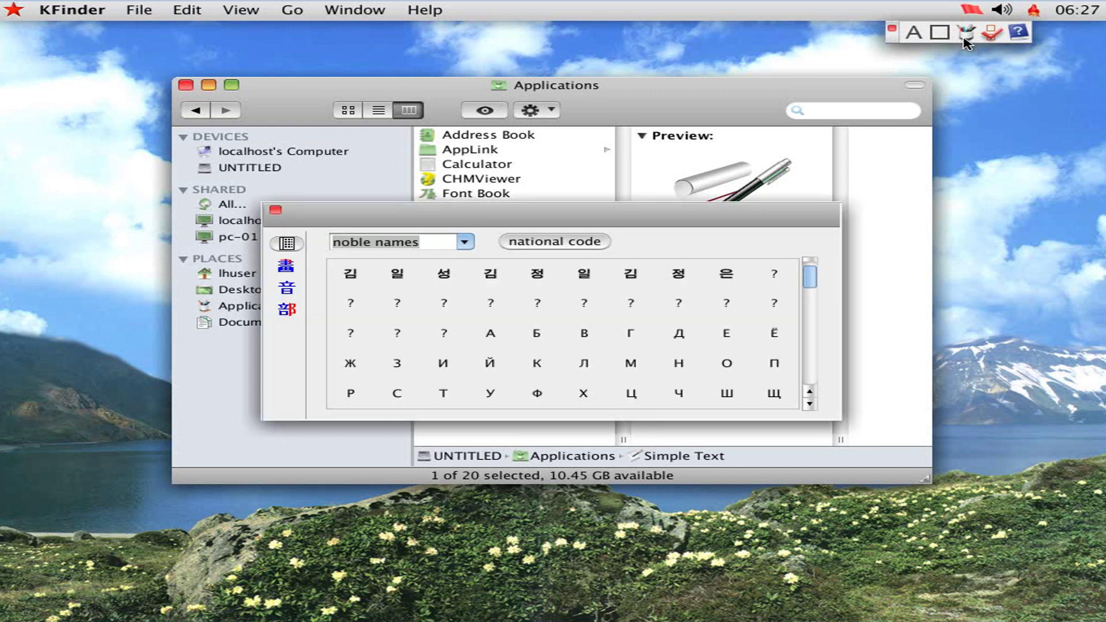
pyautogui.click(600, 248)
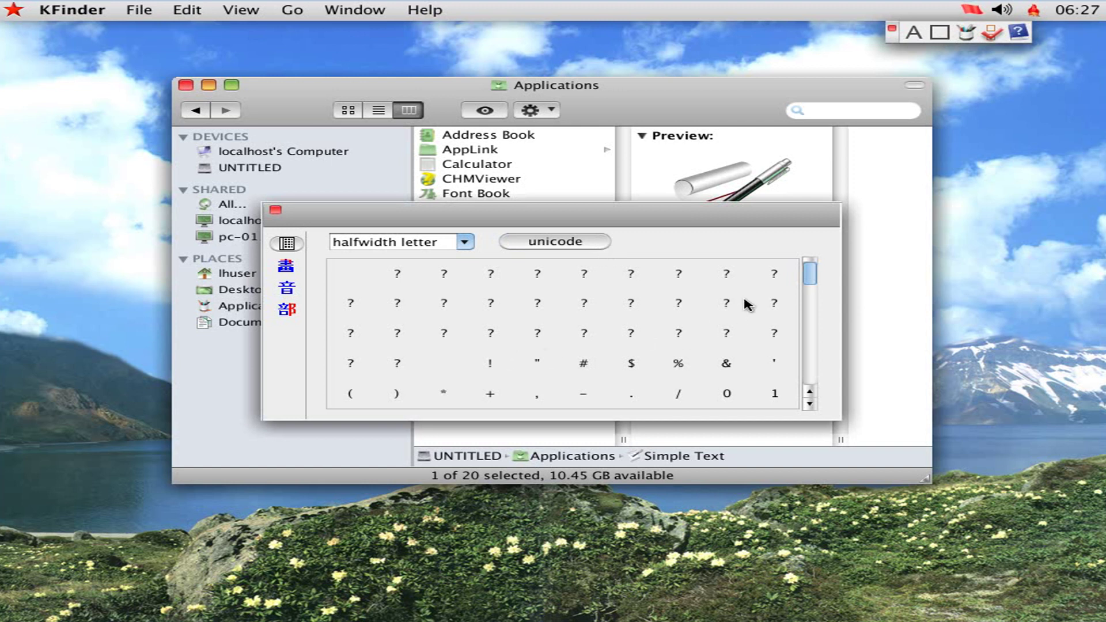
pyautogui.click(276, 210)
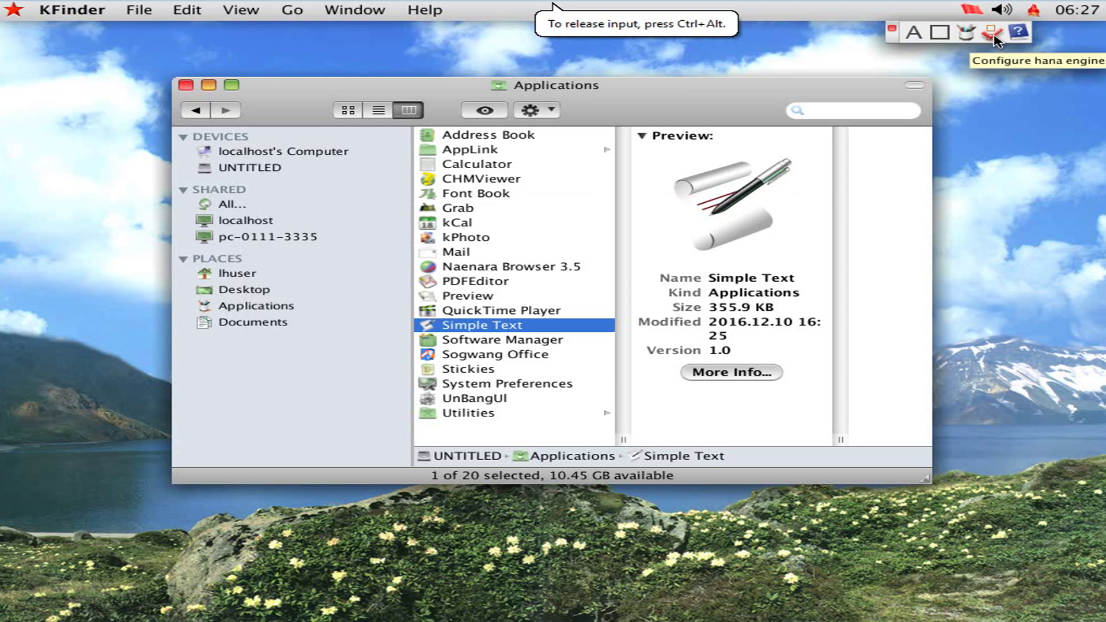
# View the keyboard setup of the hana engine, quit it, and close the floating input method bar
pyautogui.click(995, 37)
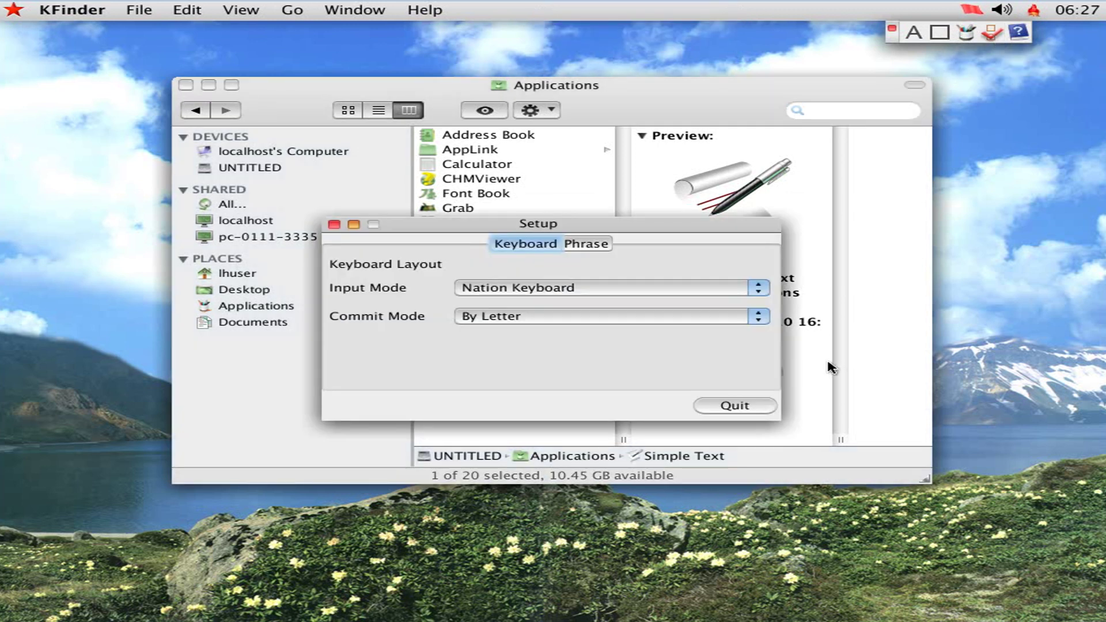
pyautogui.click(764, 408)
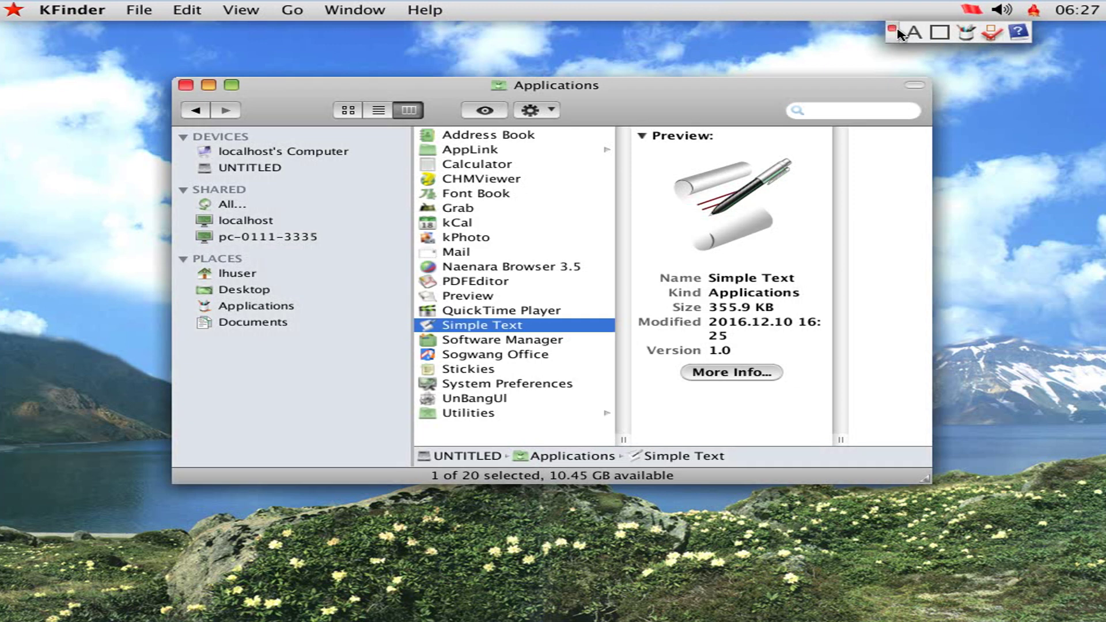
pyautogui.click(892, 28)
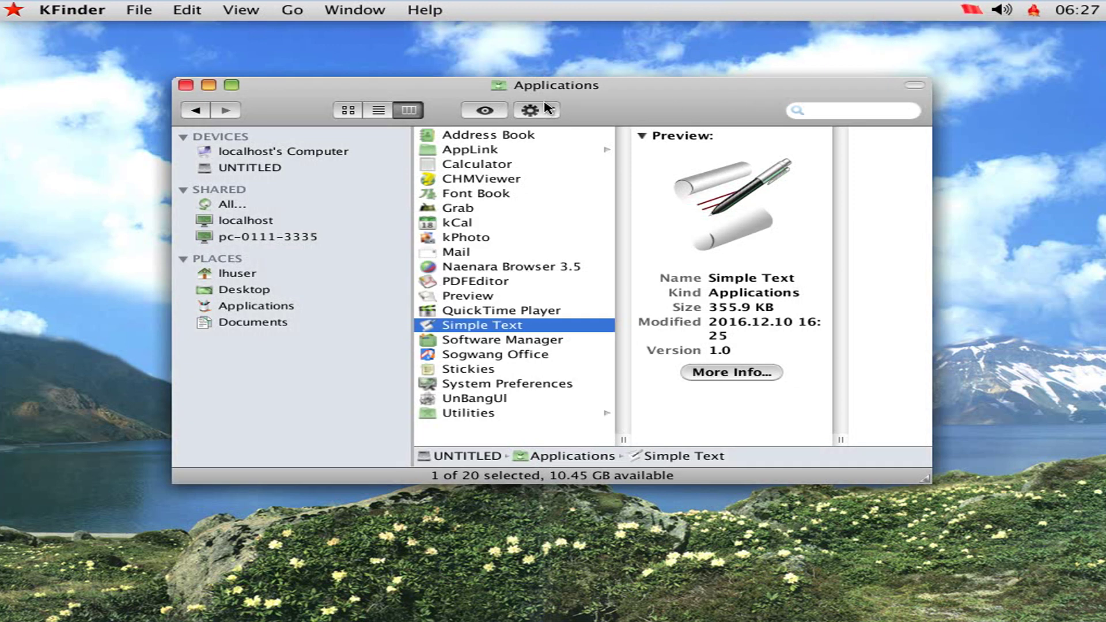
# Launch QuickTime Player from the Applications folder and close its window
pyautogui.click(557, 314)
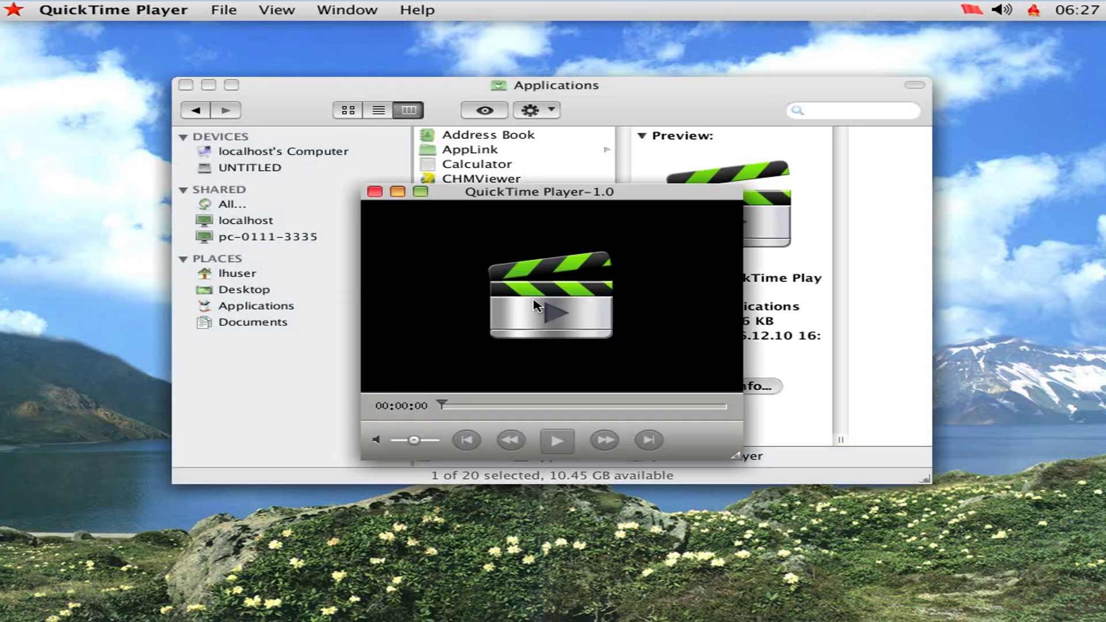
pyautogui.click(375, 192)
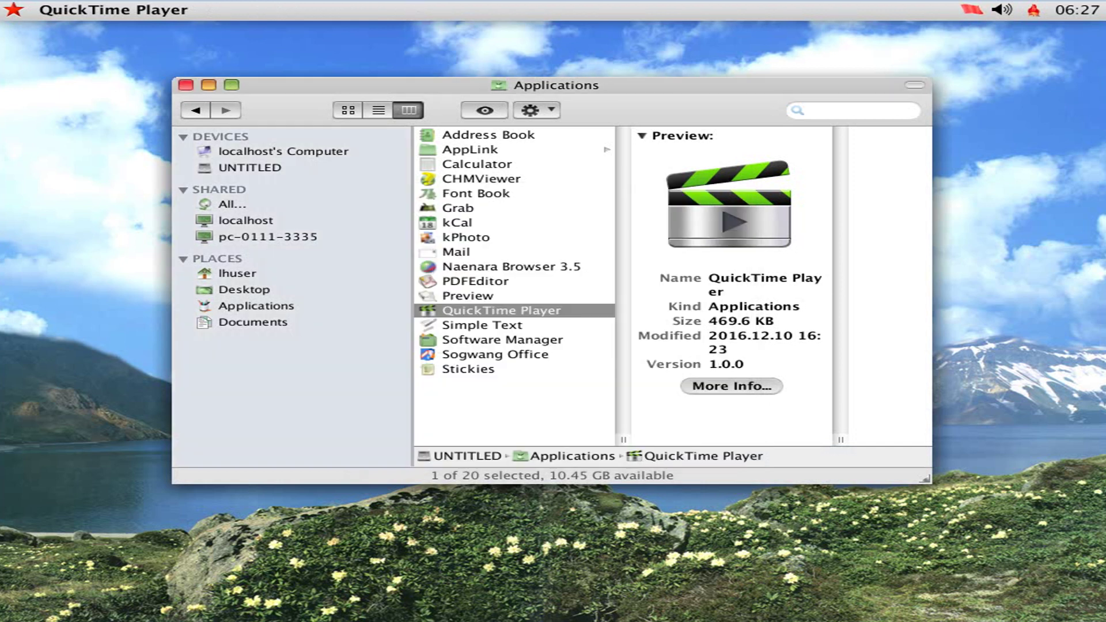
# Launch Preview from the Applications folder, view its version information, and quit it
pyautogui.doubleClick(490, 301)
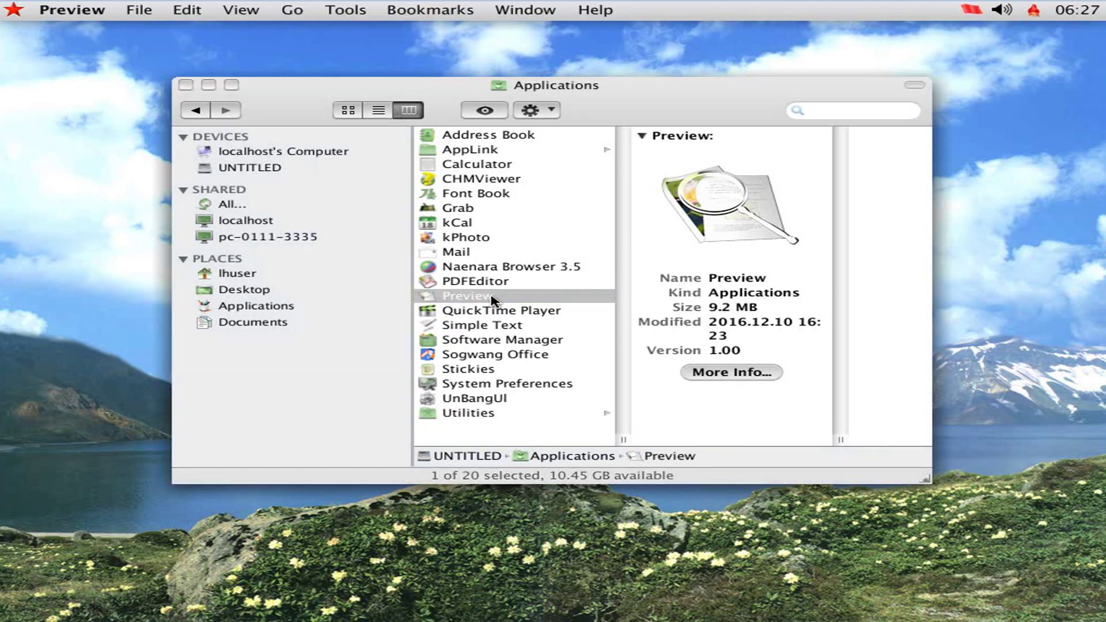
pyautogui.click(58, 12)
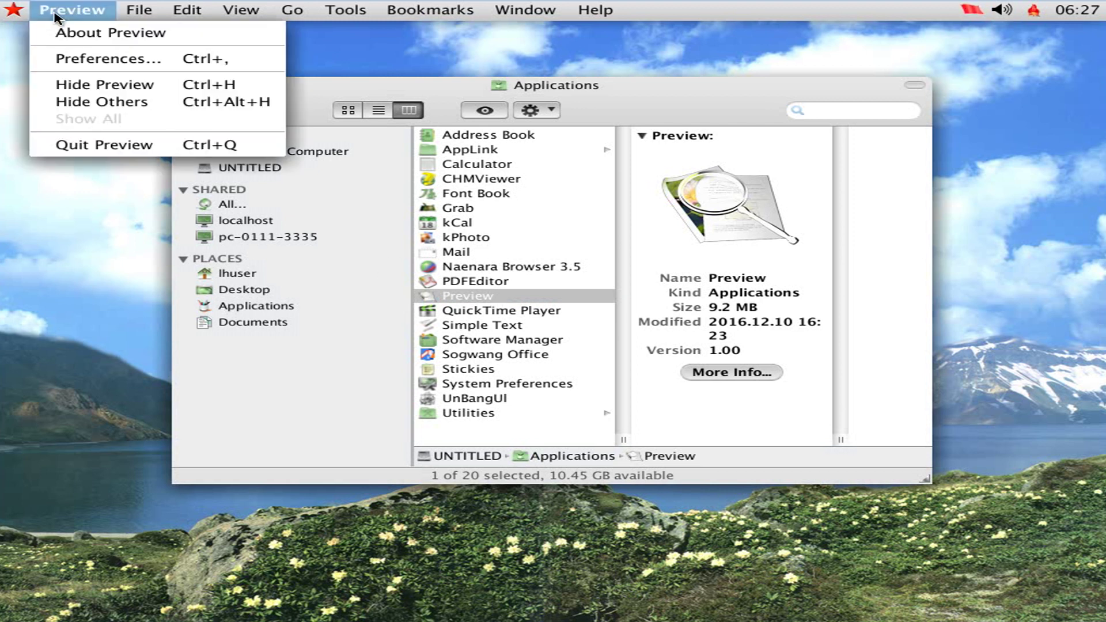
pyautogui.click(91, 34)
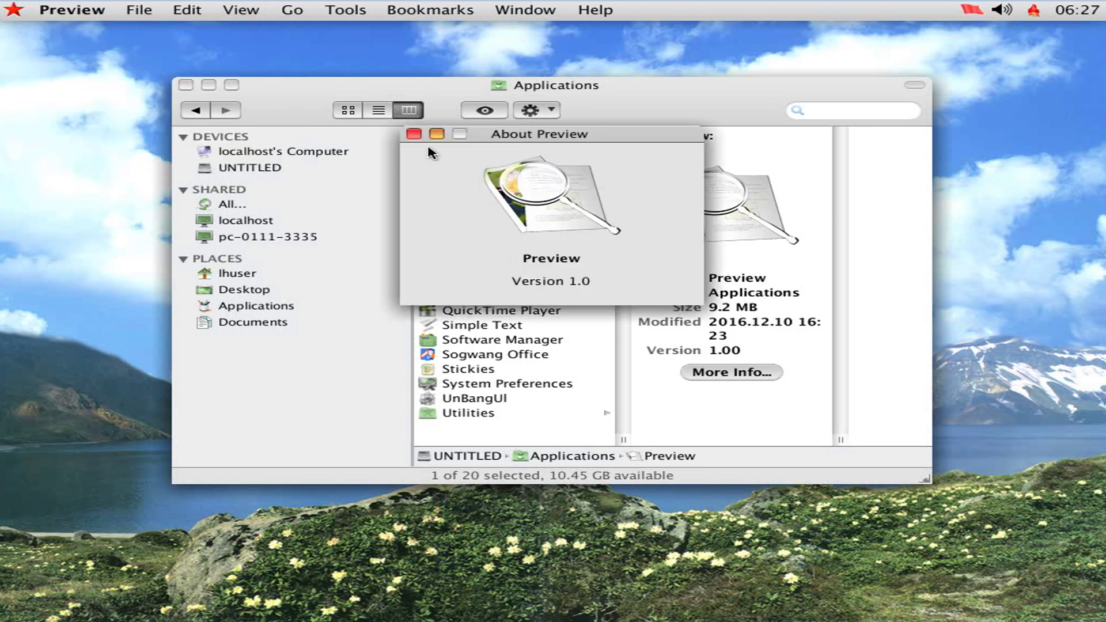
pyautogui.click(414, 134)
pyautogui.click(132, 165)
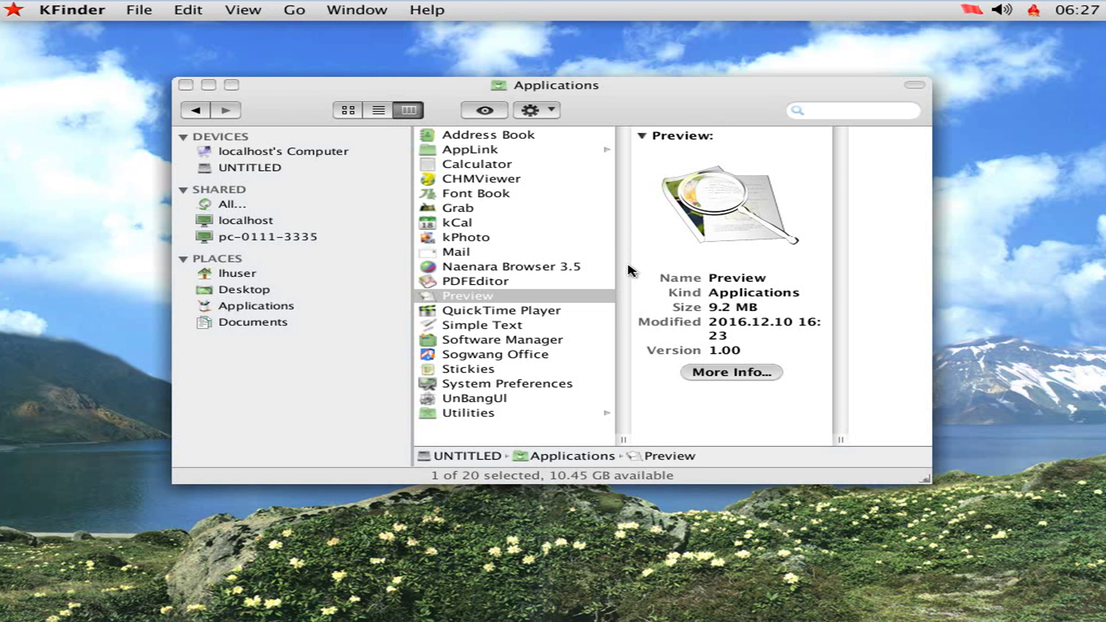
# Launch PDFEditor from the Applications folder and close its empty window
pyautogui.doubleClick(476, 281)
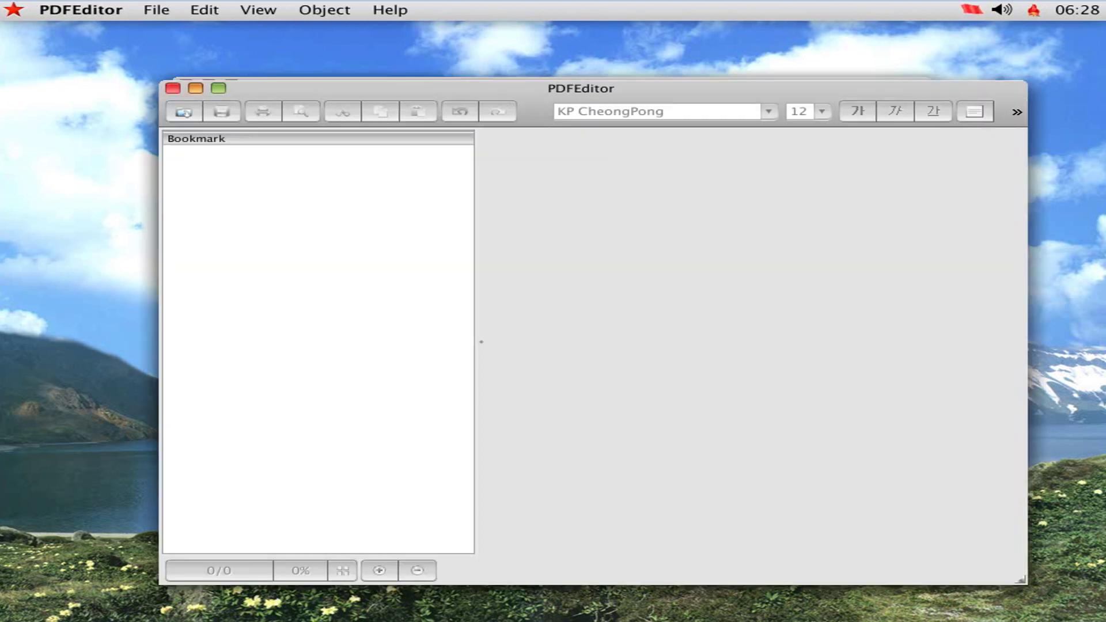
pyautogui.click(179, 89)
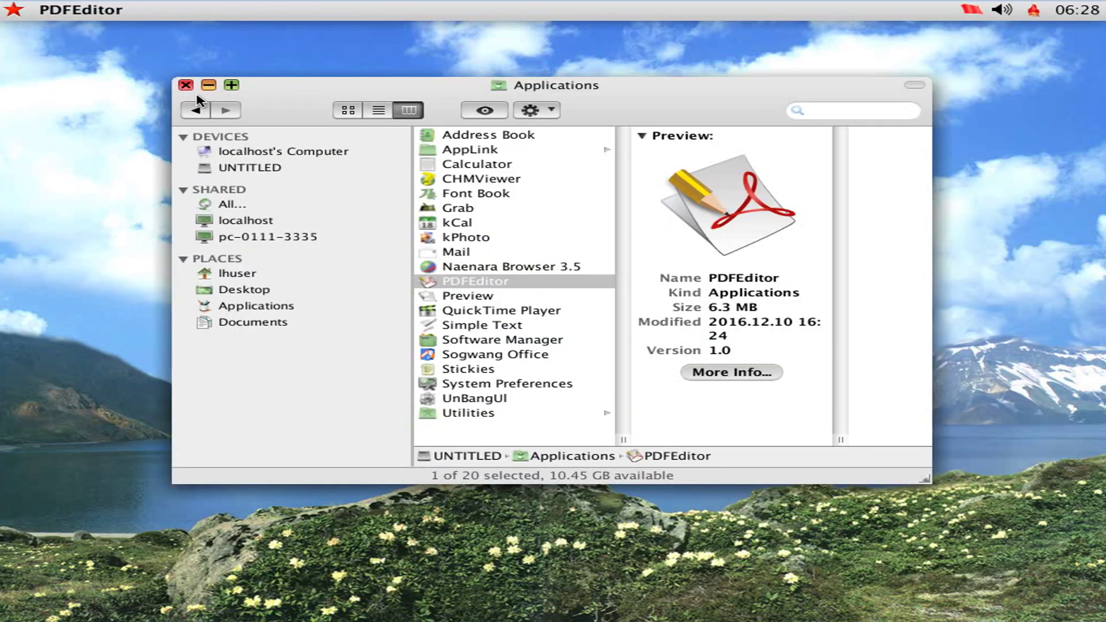
# Launch Mail from the Applications folder and close its window
pyautogui.click(491, 270)
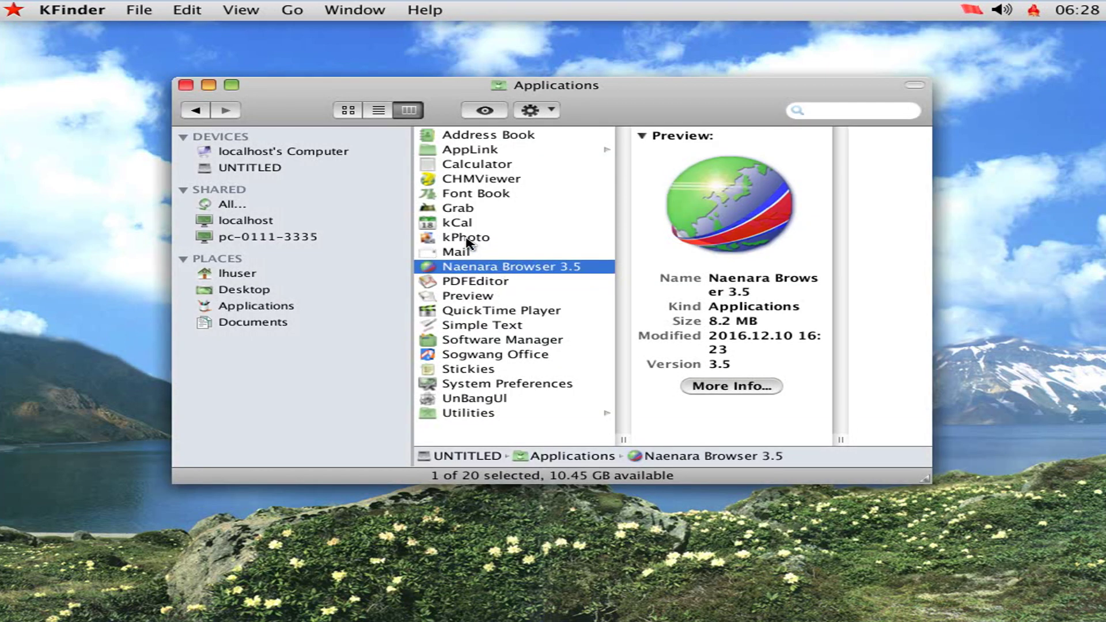
pyautogui.click(478, 254)
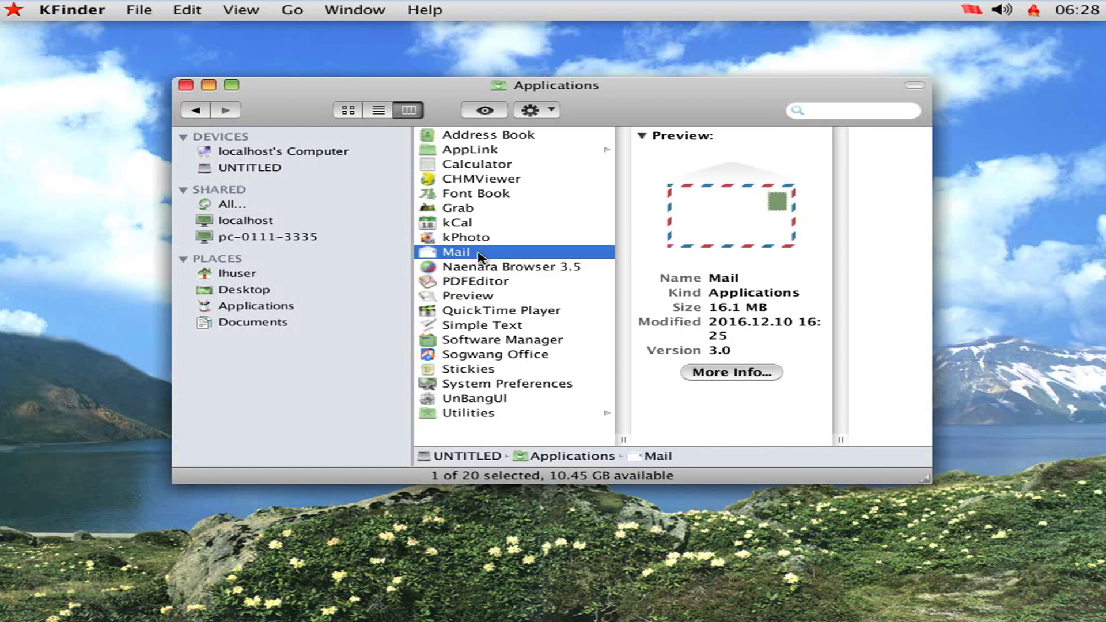
pyautogui.doubleClick(478, 254)
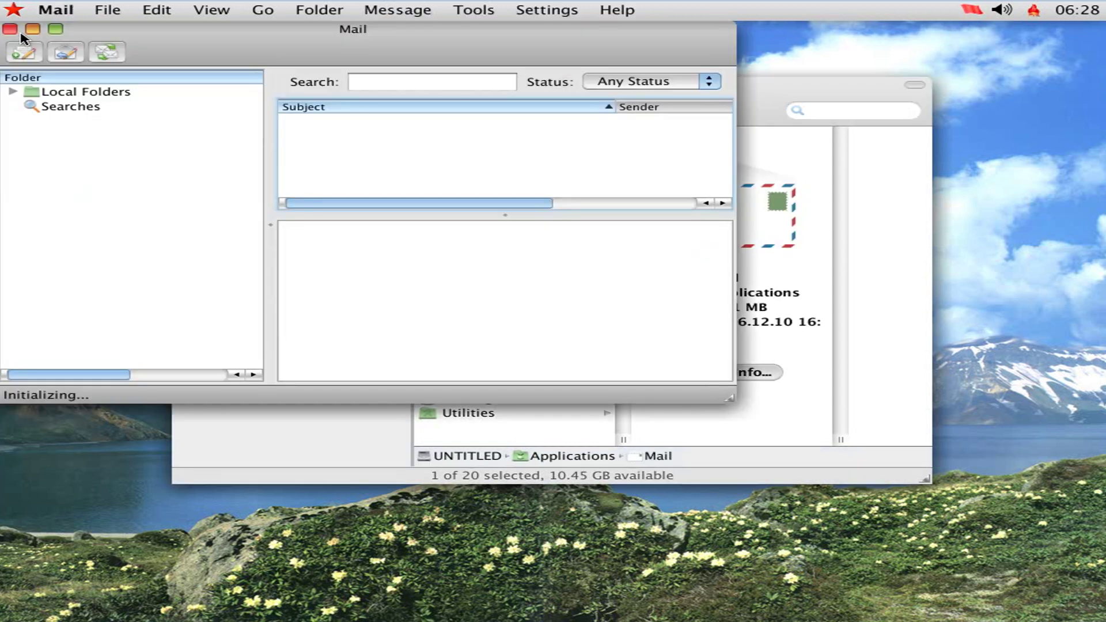
pyautogui.click(9, 30)
# Launch kPhoto from the Applications folder, close its window, and launch kCal
pyautogui.click(507, 237)
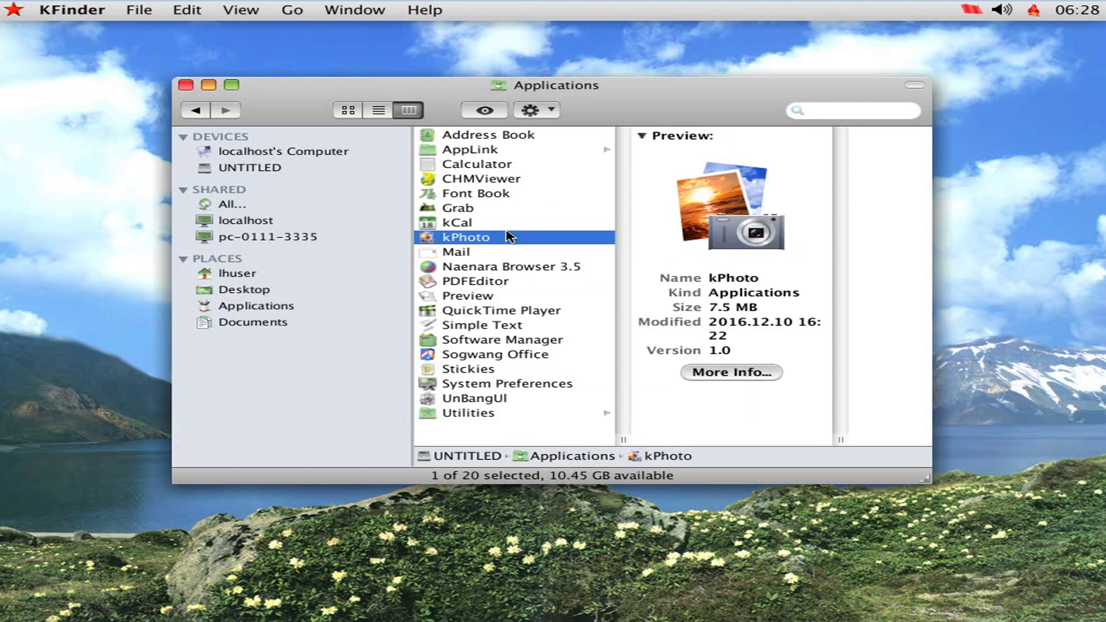
pyautogui.doubleClick(476, 239)
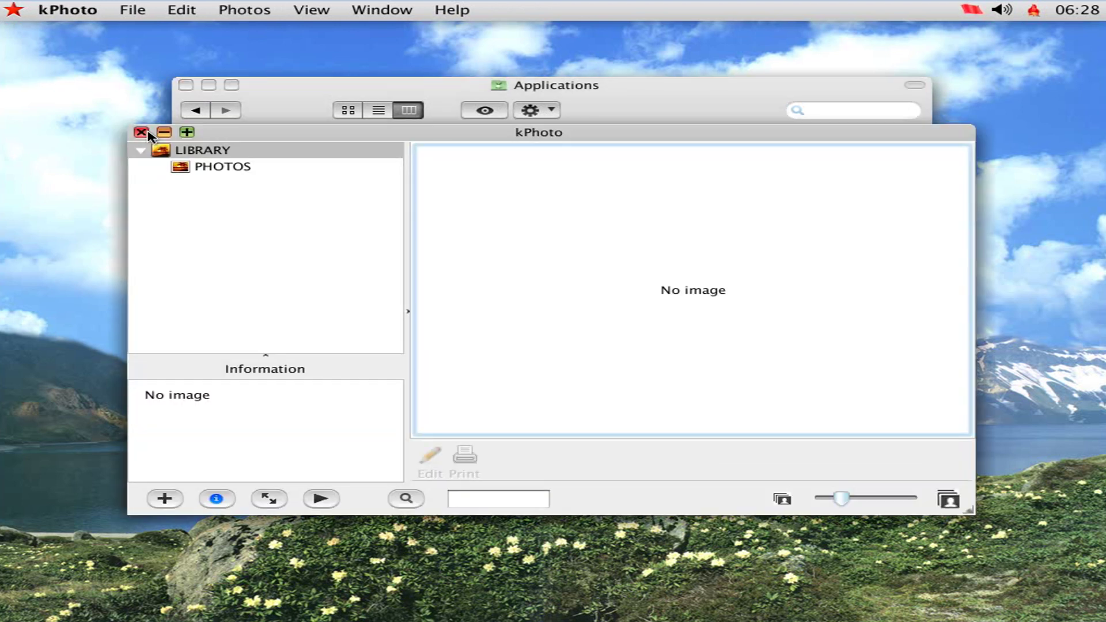
pyautogui.click(148, 133)
pyautogui.click(456, 223)
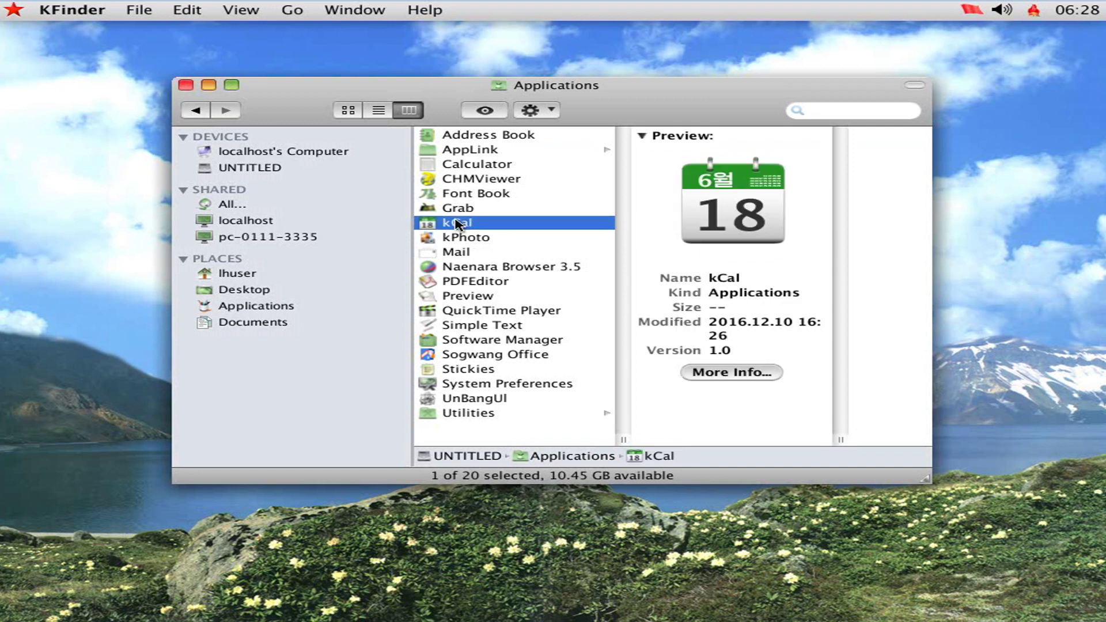
pyautogui.doubleClick(457, 223)
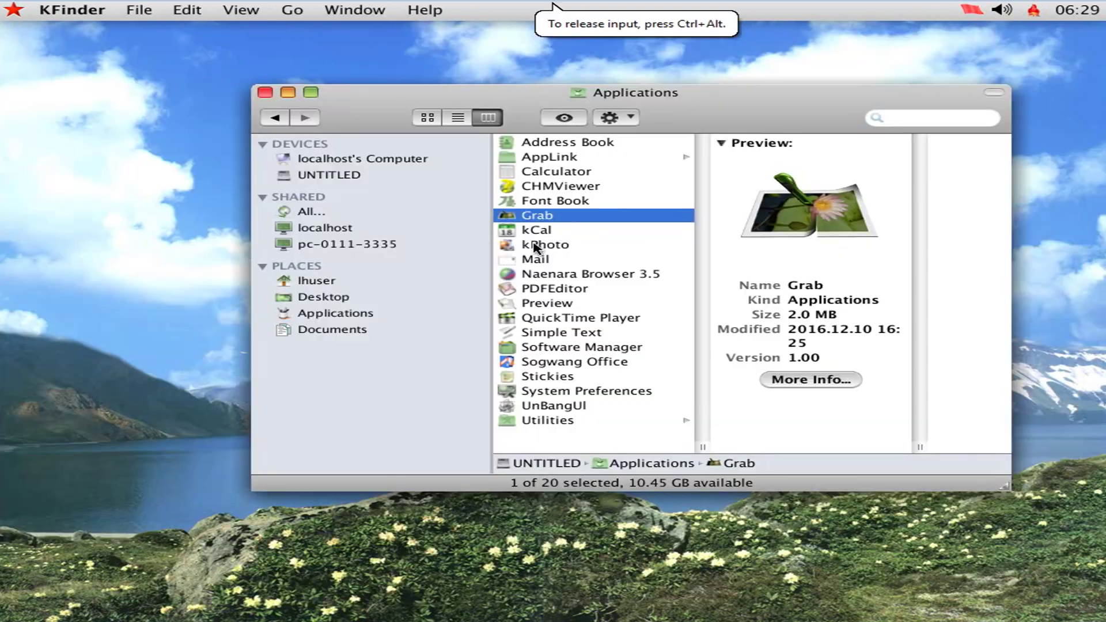
# Launch Font Book from the Applications folder and browse its complete font list
pyautogui.click(559, 203)
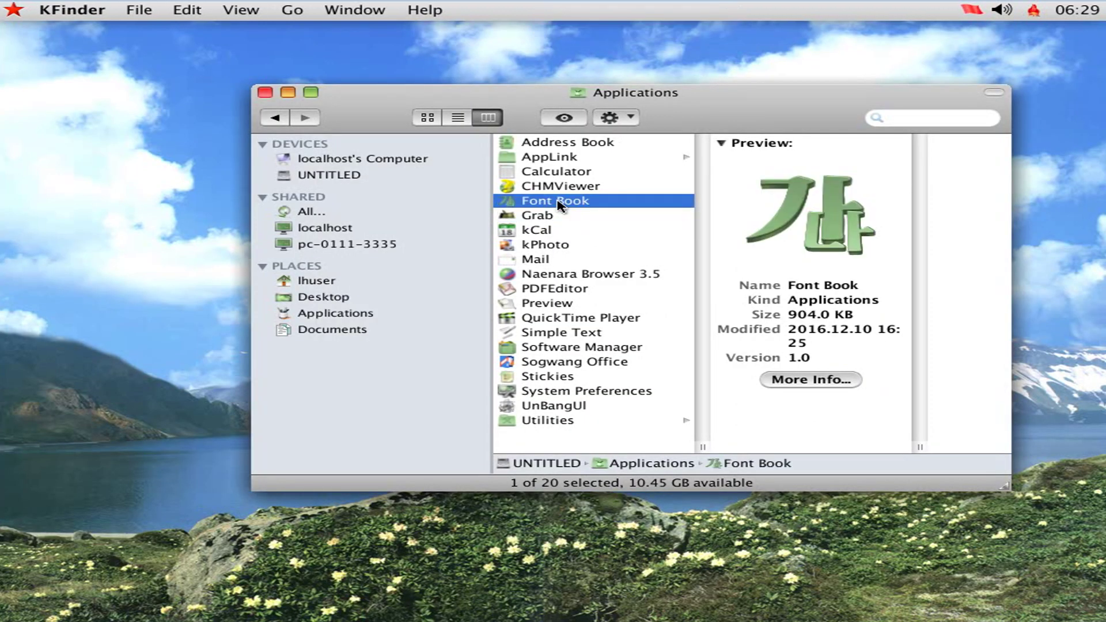
pyautogui.doubleClick(559, 202)
pyautogui.scroll(-5, 307, 195)
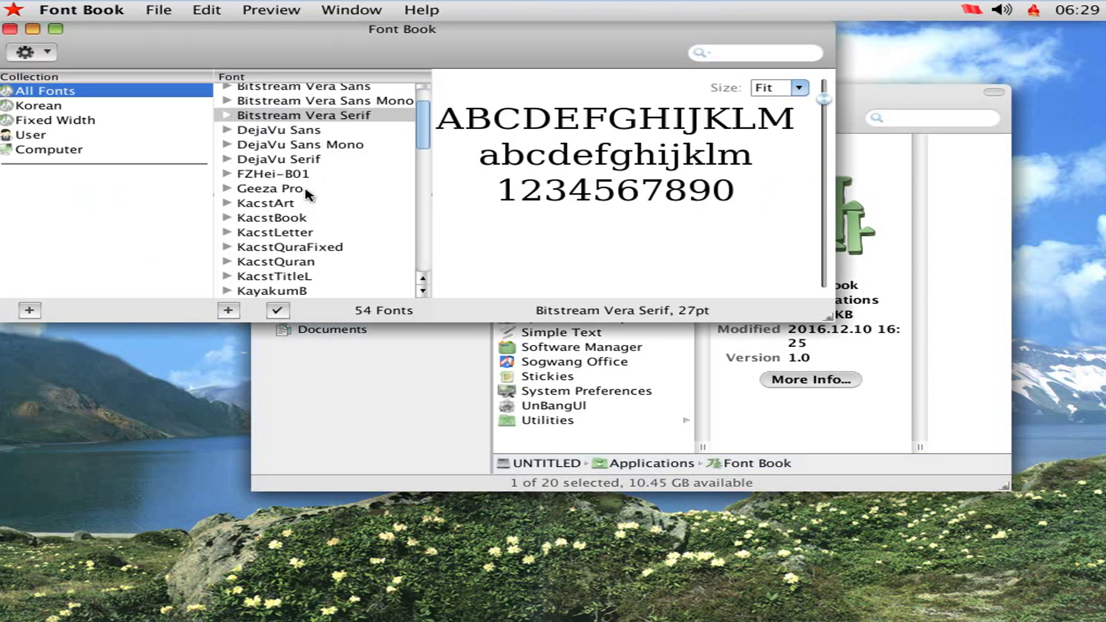
pyautogui.scroll(-8, 308, 195)
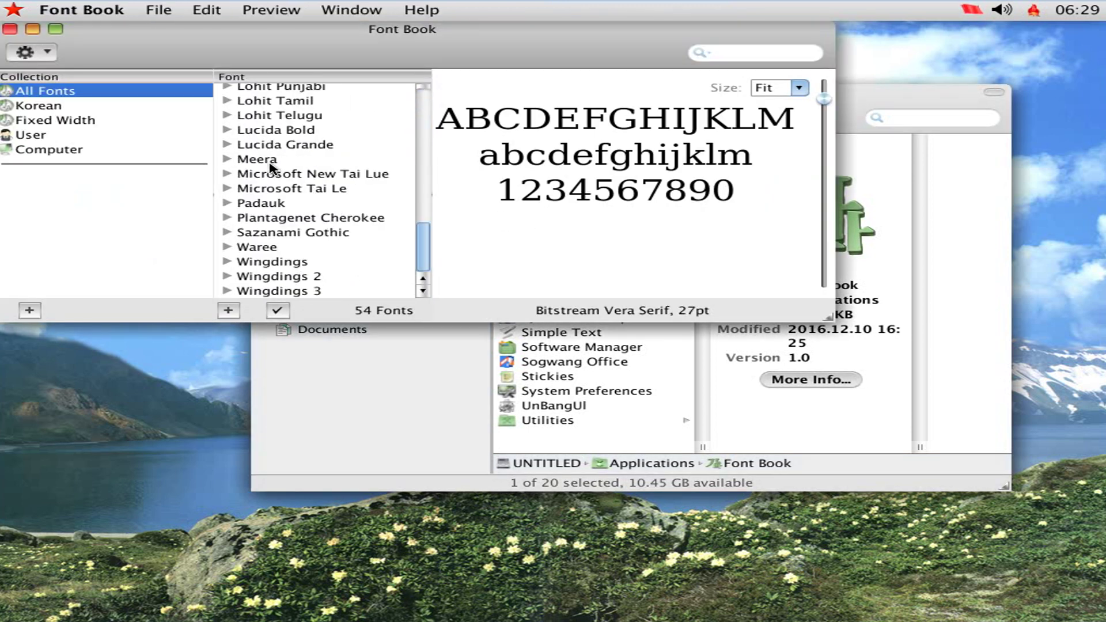
# Preview KP CheonRiMa M and KP KwangMyeong in the Korean collection, return to All Fonts, and close Font Book
pyautogui.click(76, 110)
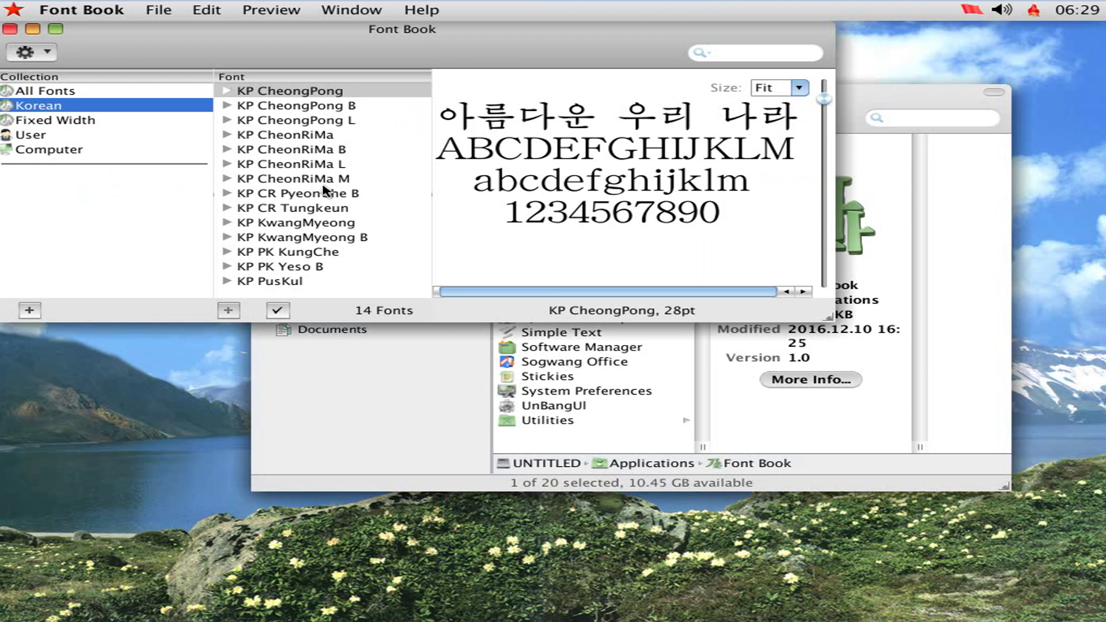
pyautogui.click(291, 182)
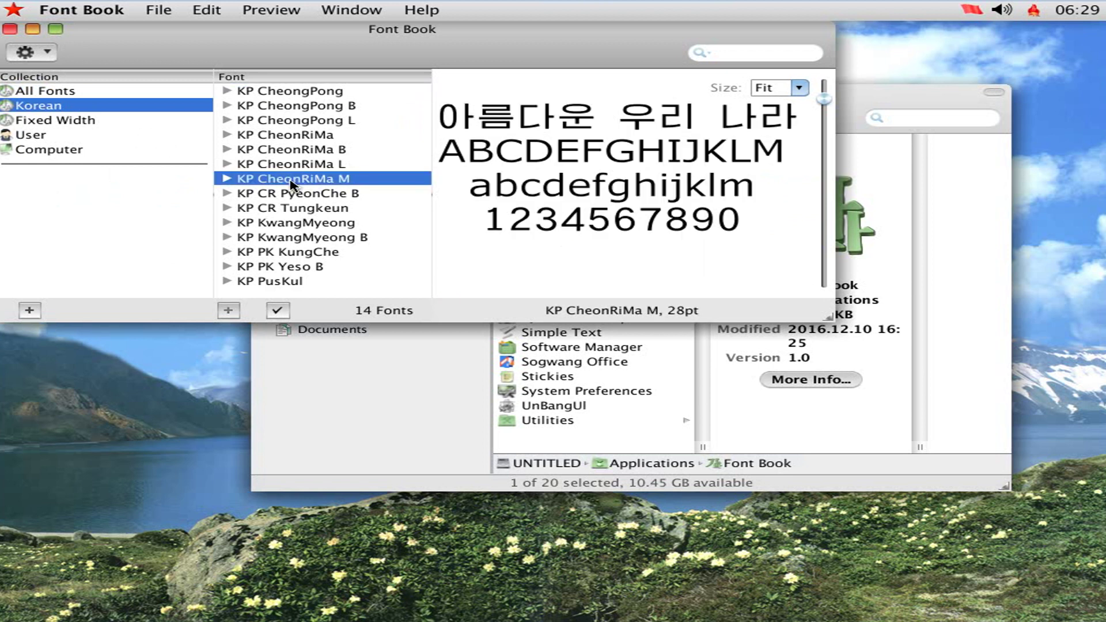
pyautogui.click(279, 226)
pyautogui.click(78, 98)
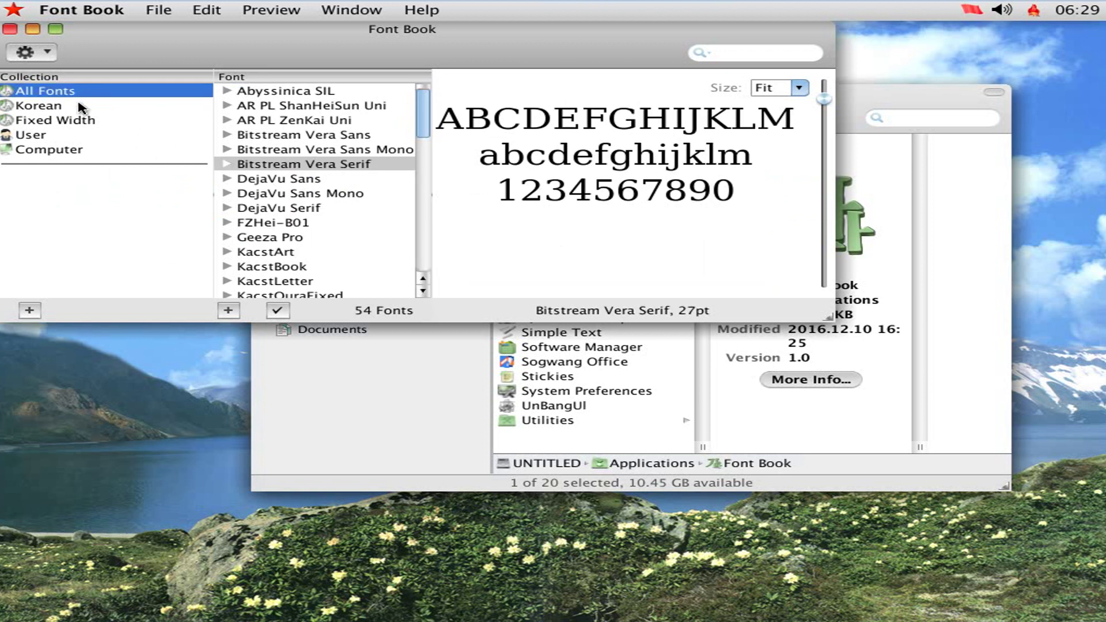
pyautogui.click(10, 29)
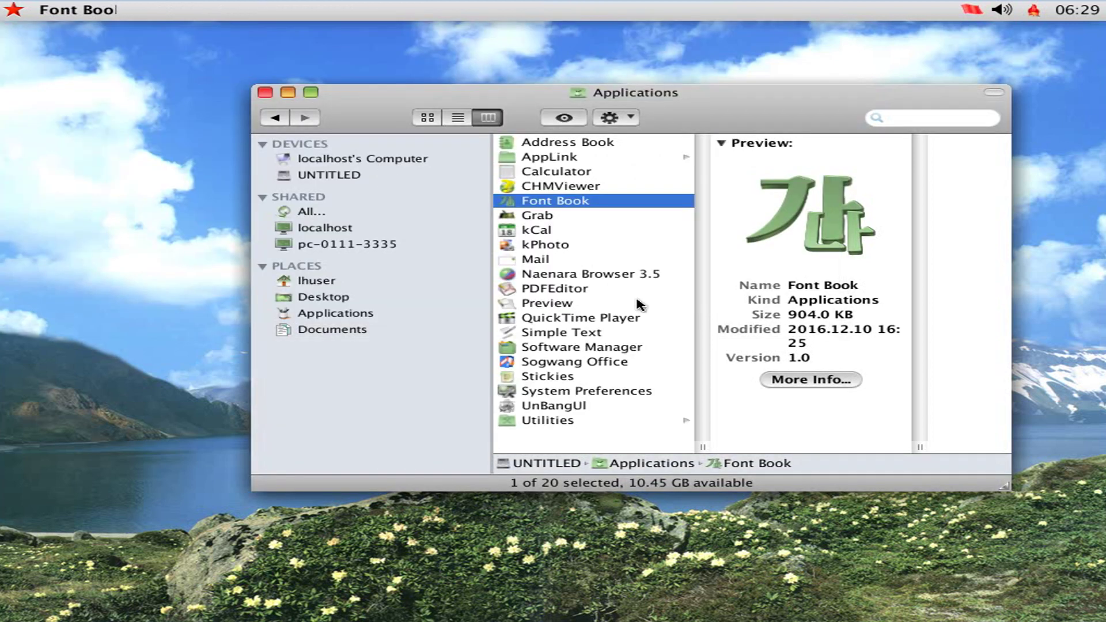
# Launch CHMViewer and Calculator one after the other from the Applications folder, closing each window
pyautogui.doubleClick(561, 185)
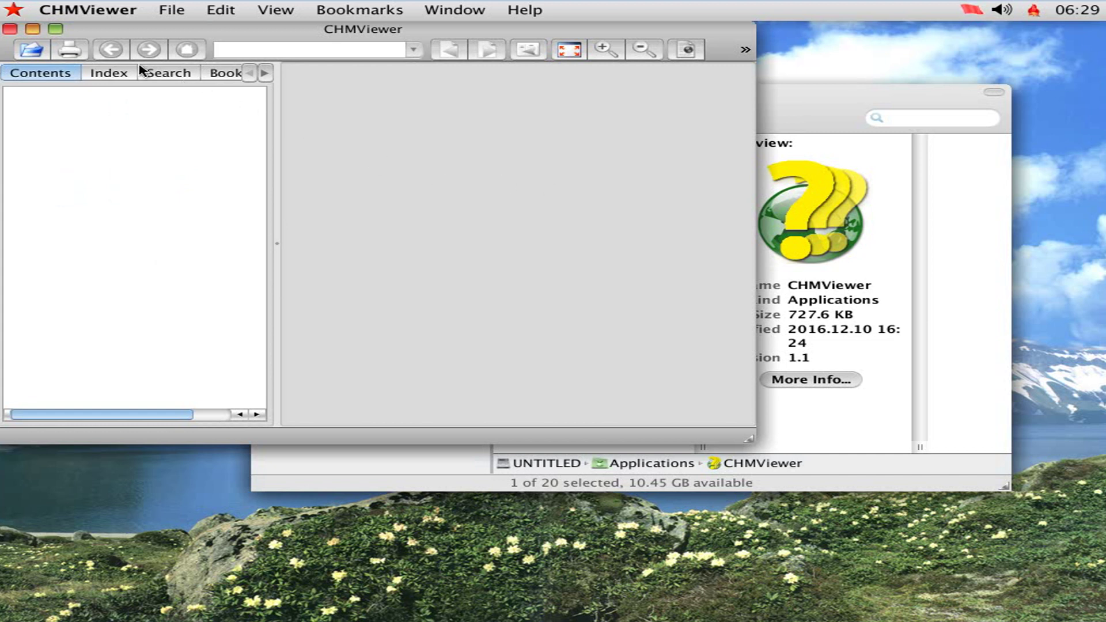
pyautogui.click(9, 29)
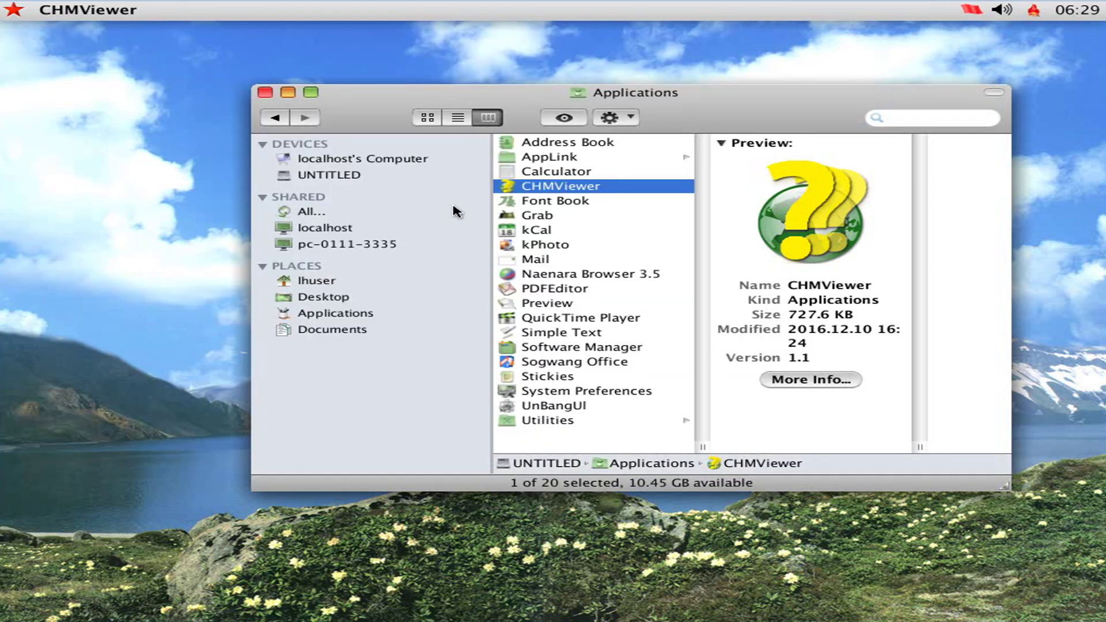
pyautogui.doubleClick(559, 172)
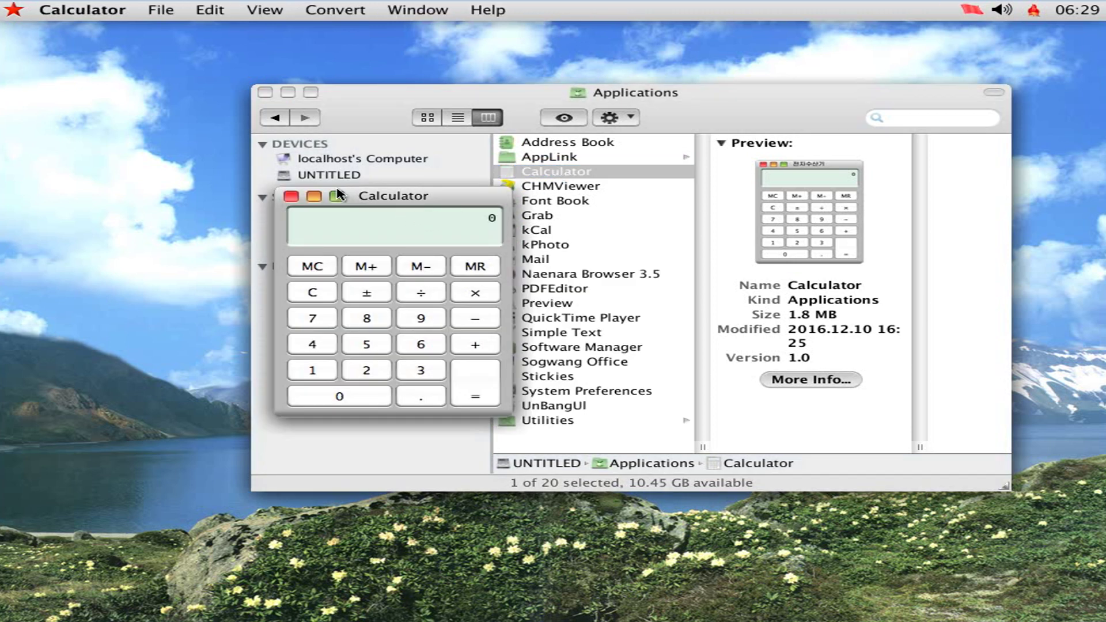
pyautogui.click(291, 197)
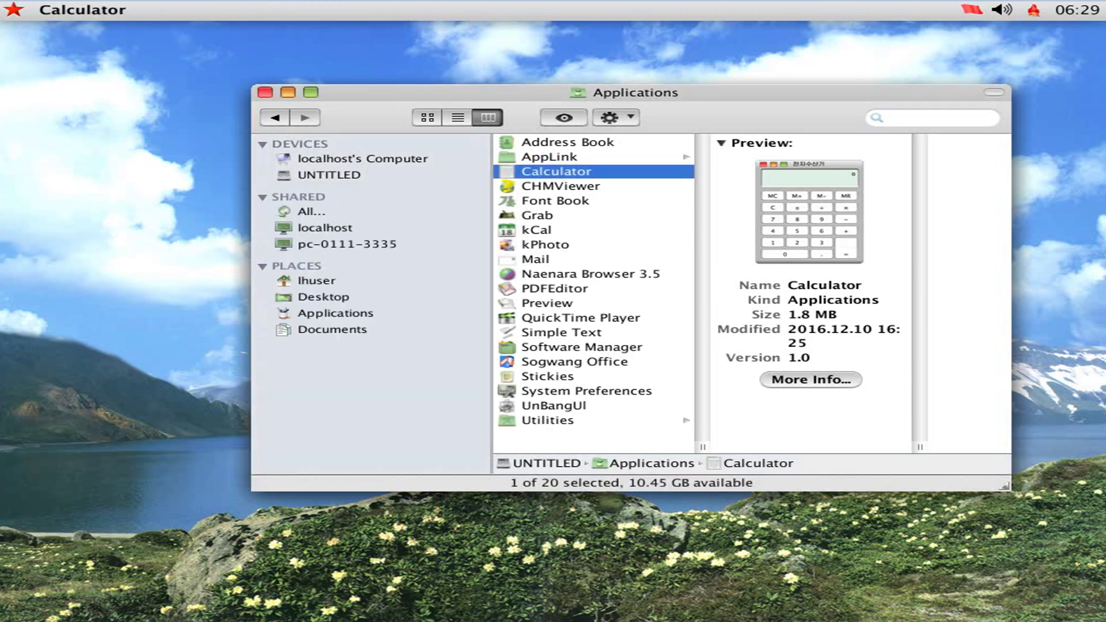
# Launch Address Book from the Applications folder and close its window
pyautogui.doubleClick(583, 143)
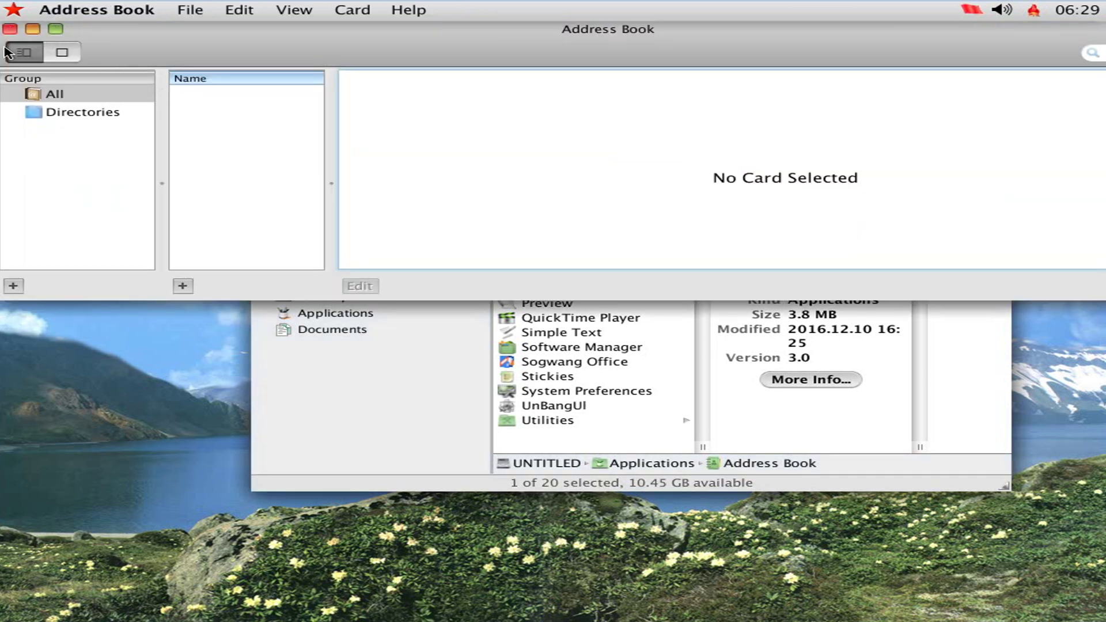
pyautogui.click(9, 29)
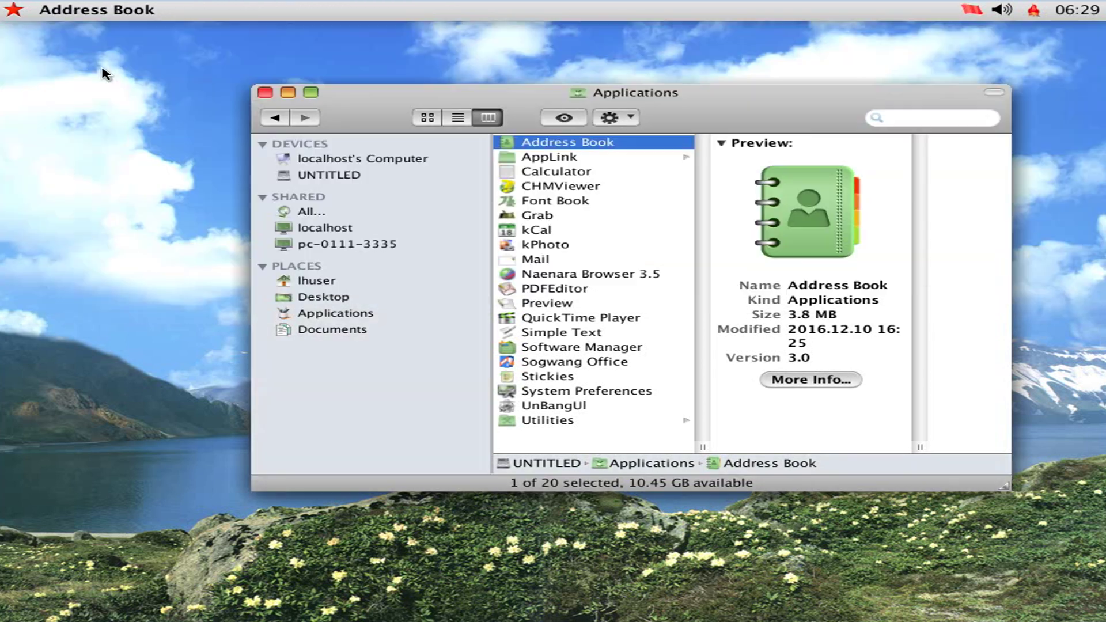
# Launch Terminal from the Utilities folder inside AppLink
pyautogui.click(604, 157)
pyautogui.click(743, 149)
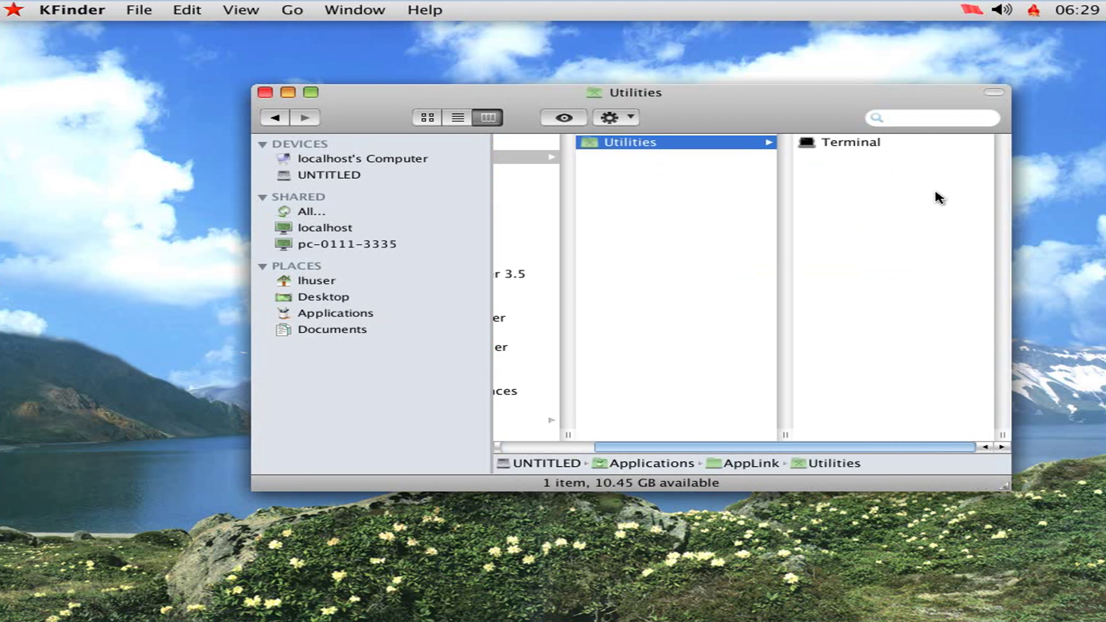
pyautogui.click(840, 147)
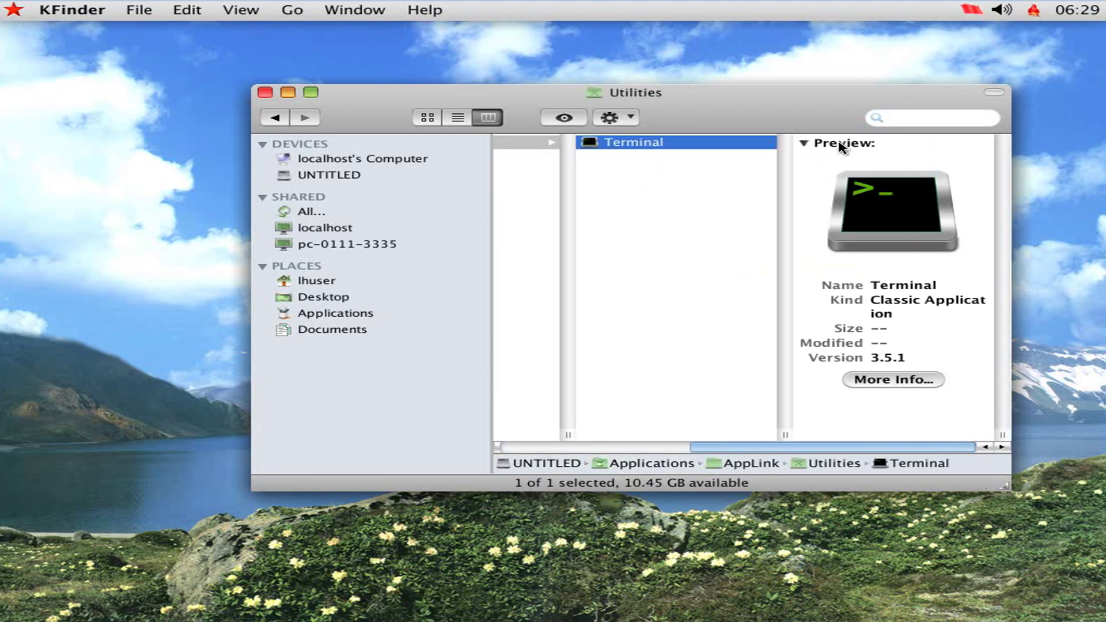
pyautogui.doubleClick(639, 144)
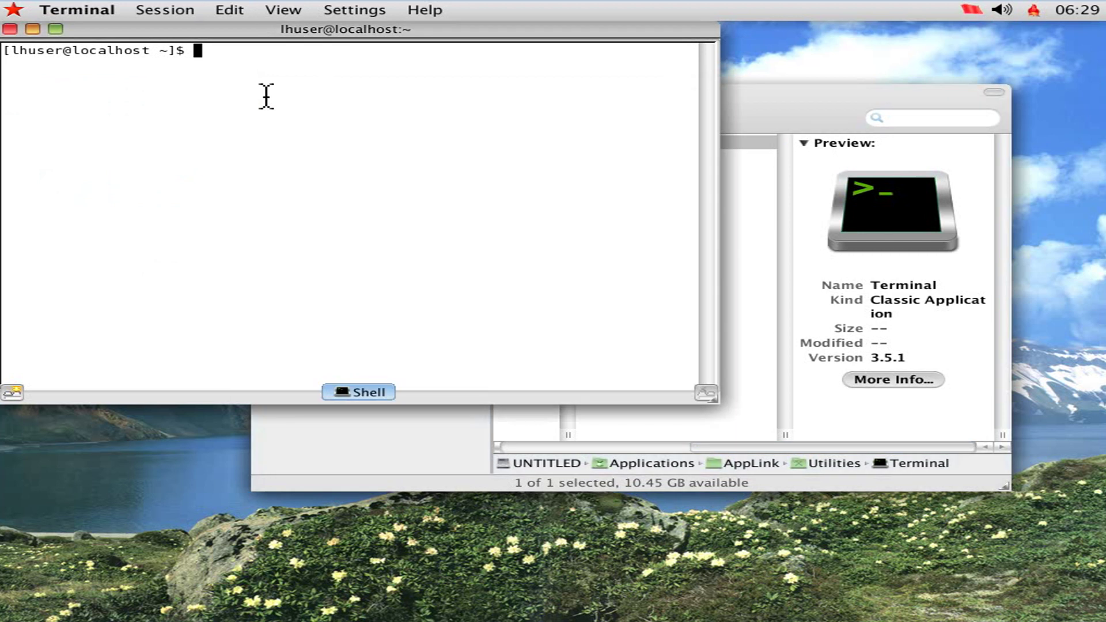
# Try to run the top command twice in the terminal with the current input method
pyautogui.write('top')
pyautogui.press('Return')
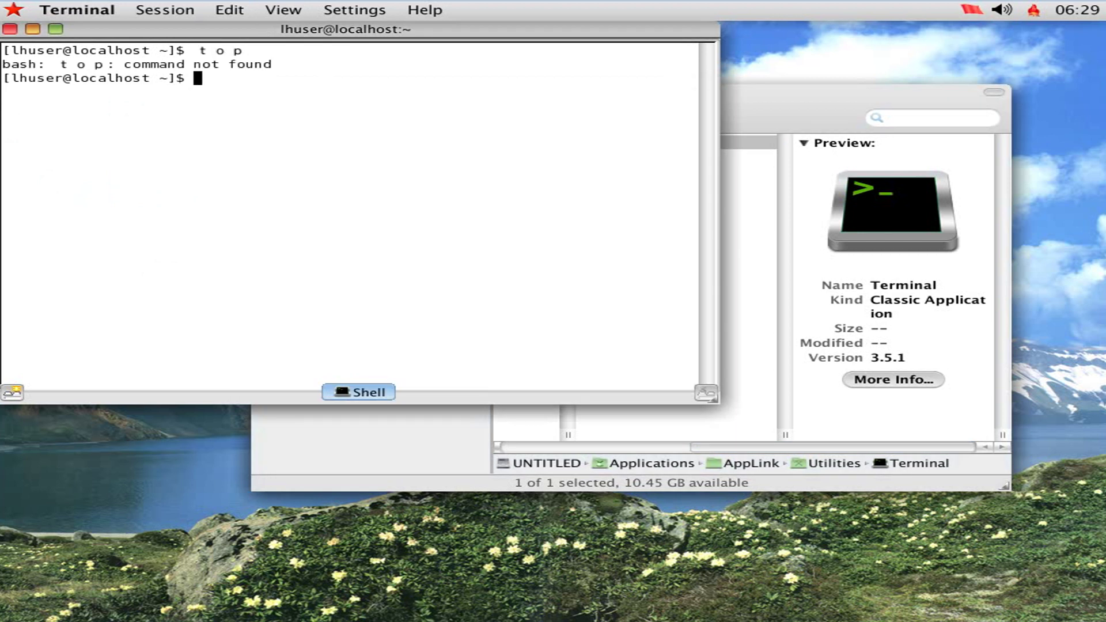
pyautogui.write('top')
pyautogui.press('Return')
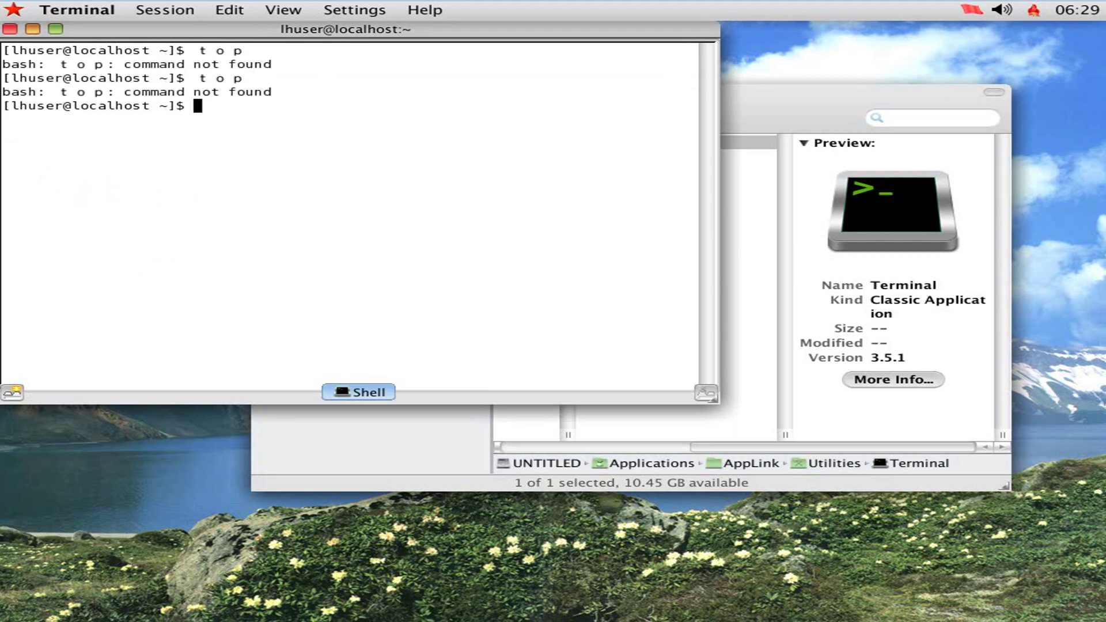
pyautogui.write('rwerewrwer')
pyautogui.press('BackSpace')
pyautogui.press('BackSpace')
pyautogui.press('BackSpace')
pyautogui.press('BackSpace')
pyautogui.press('BackSpace')
pyautogui.press('BackSpace')
pyautogui.press('BackSpace')
pyautogui.press('BackSpace')
pyautogui.press('BackSpace')
pyautogui.press('BackSpace')
pyautogui.write('t')
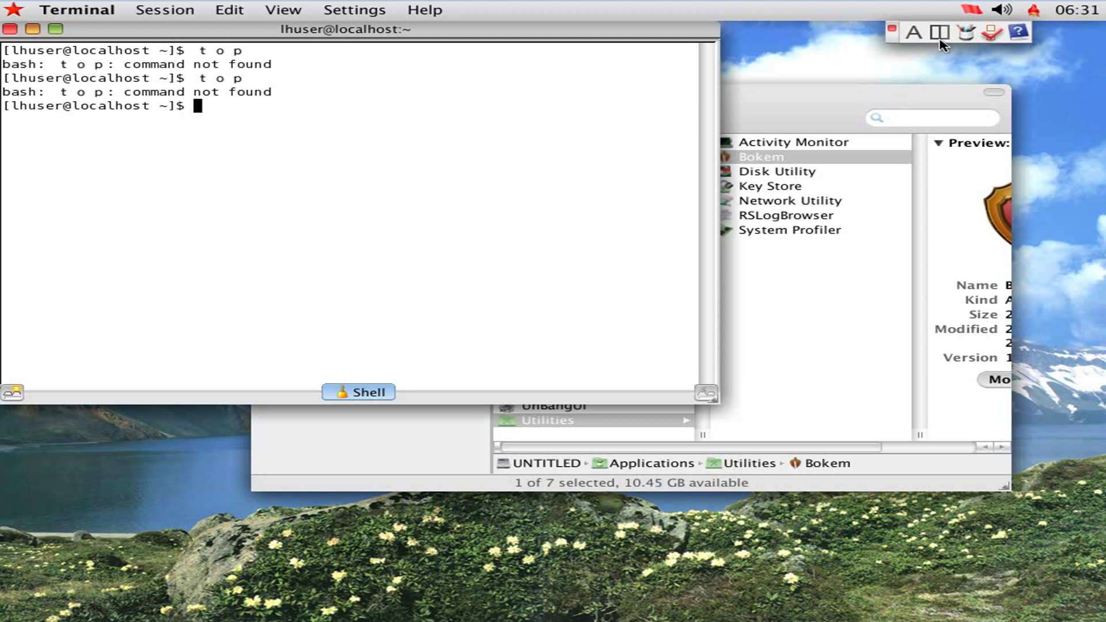
# Switch the input method to full-width characters, enter top at the prompt, and erase it
pyautogui.click(943, 34)
pyautogui.write('top')
pyautogui.press('BackSpace')
pyautogui.press('BackSpace')
pyautogui.press('BackSpace')
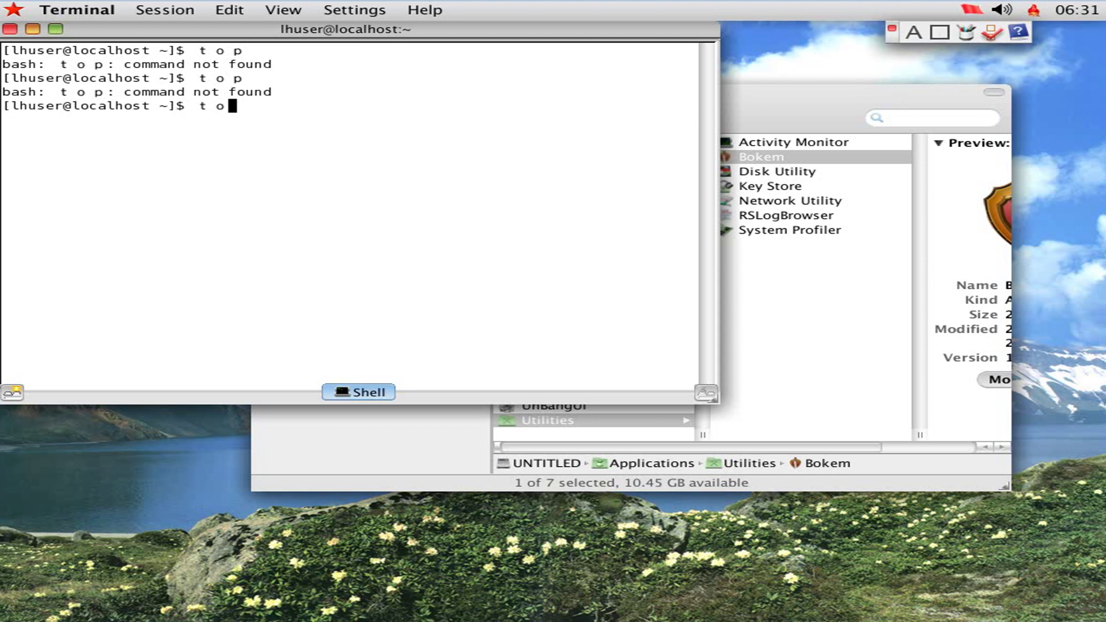
# Switch the input method to half-width characters, run the top command, and quit the process list
pyautogui.click(941, 32)
pyautogui.write('top')
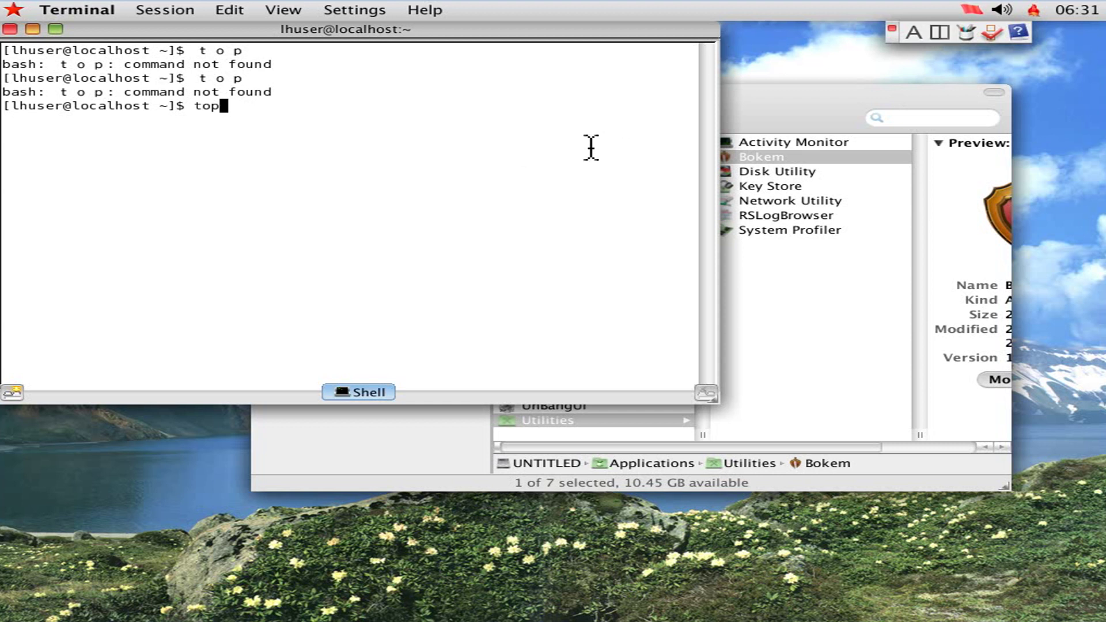
pyautogui.press('Return')
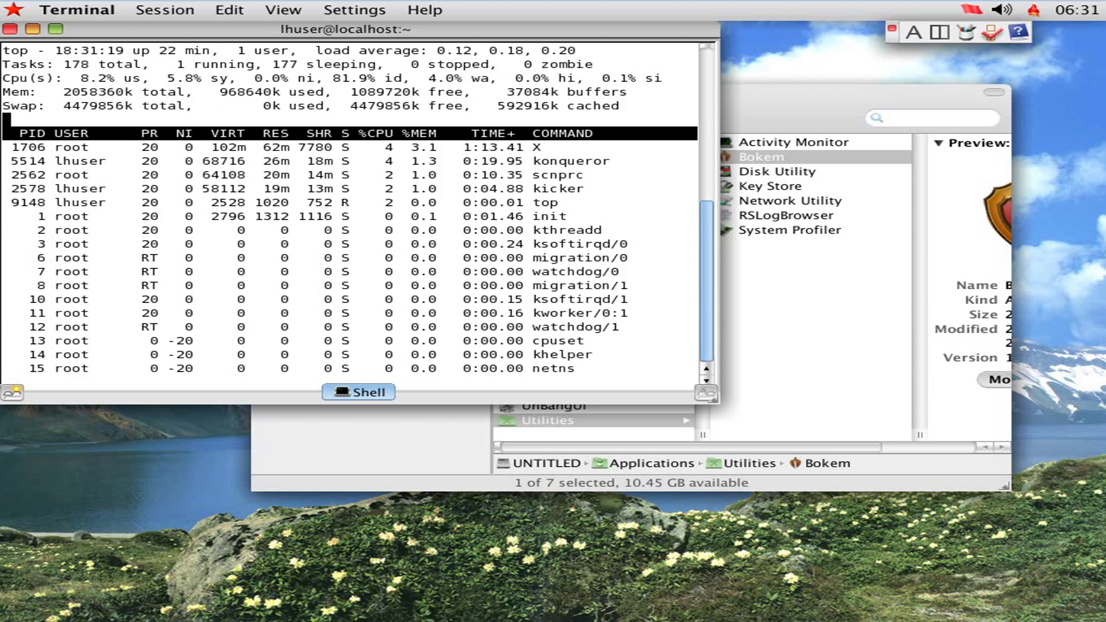
pyautogui.press('q')
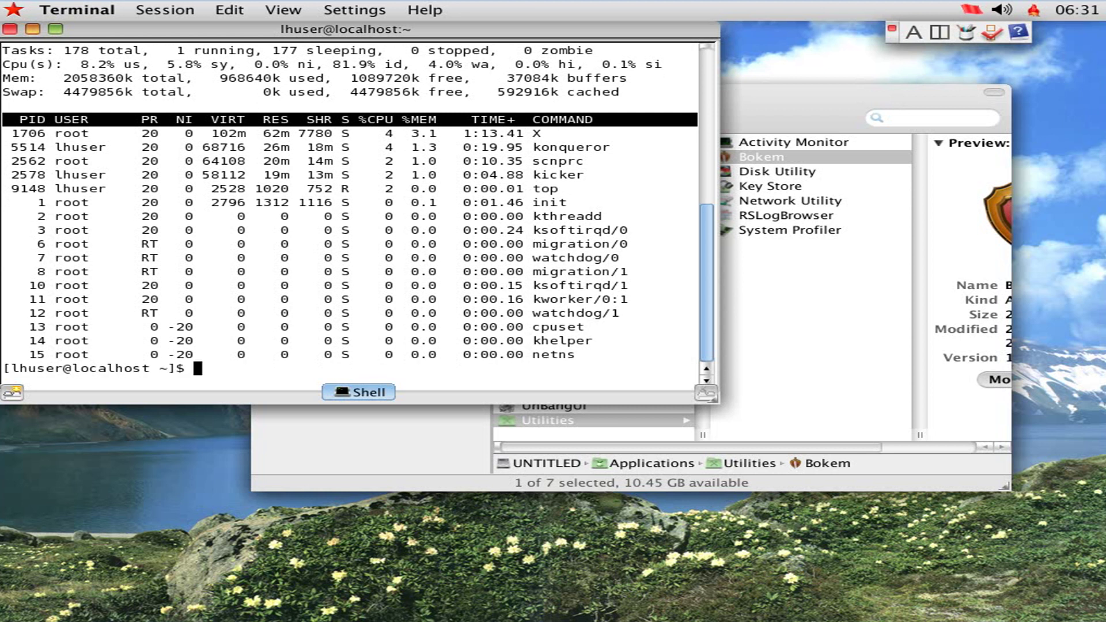
# Clear the terminal screen and try to run sudo top, entering the account password
pyautogui.hotkey('ctrl', 'l')
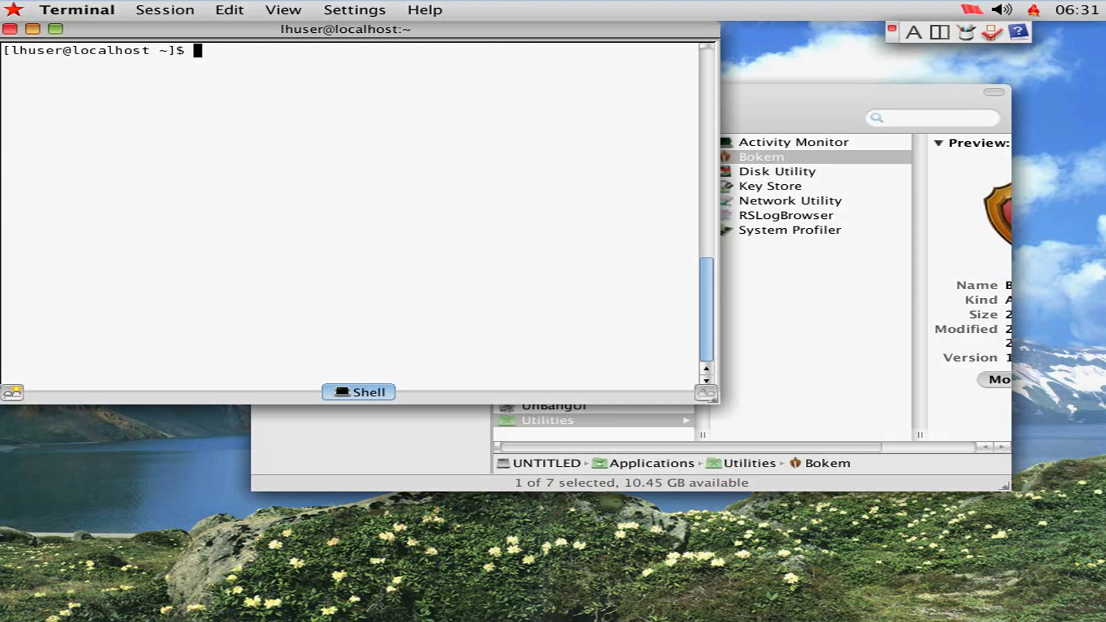
pyautogui.write('sudo top')
pyautogui.press('Return')
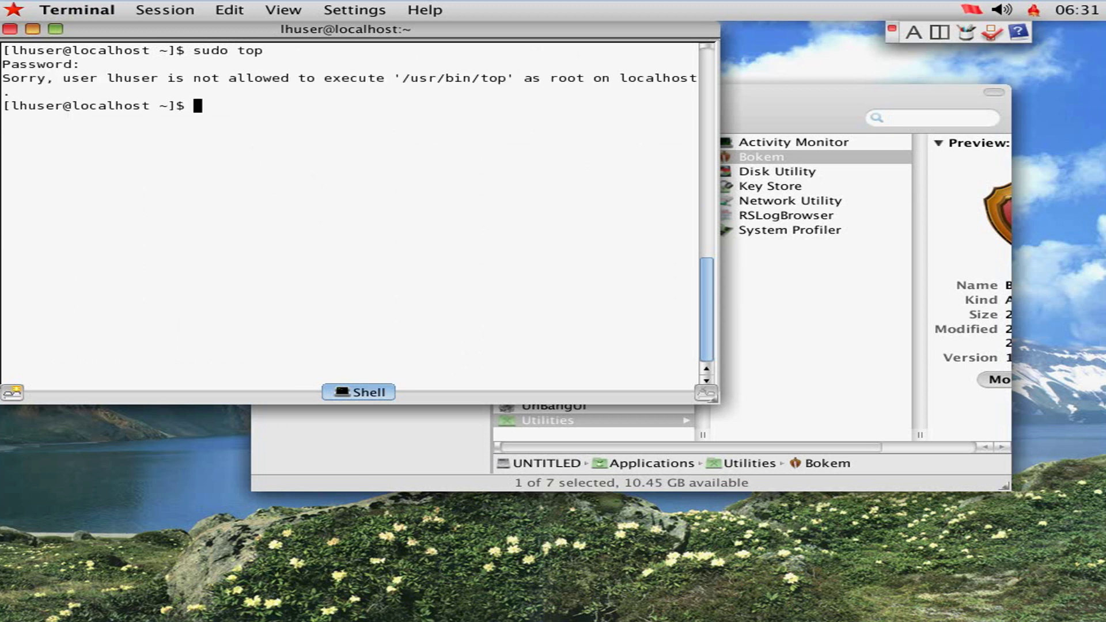
# Switch to the root account with su root, entering the root password, and close the Terminal window
pyautogui.write('su root')
pyautogui.press('Return')
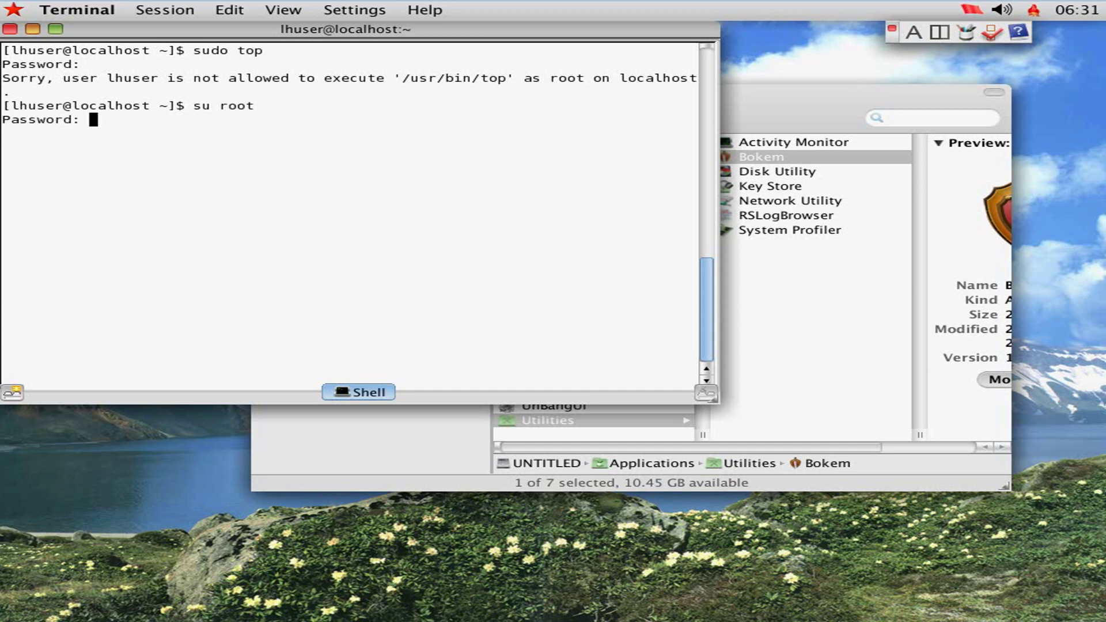
pyautogui.press('Return')
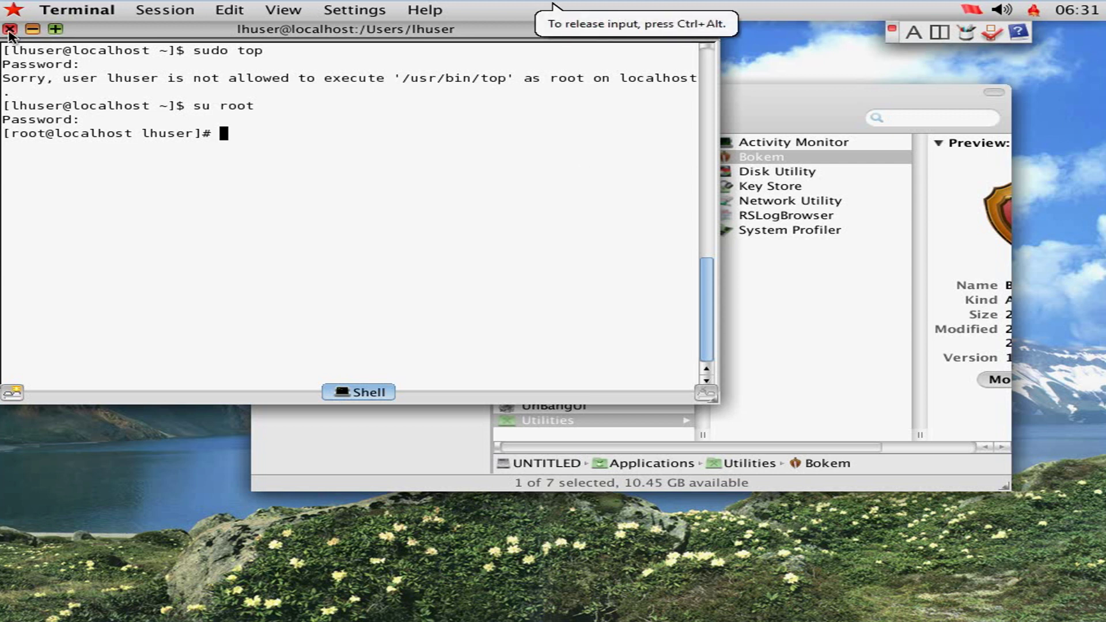
pyautogui.click(9, 30)
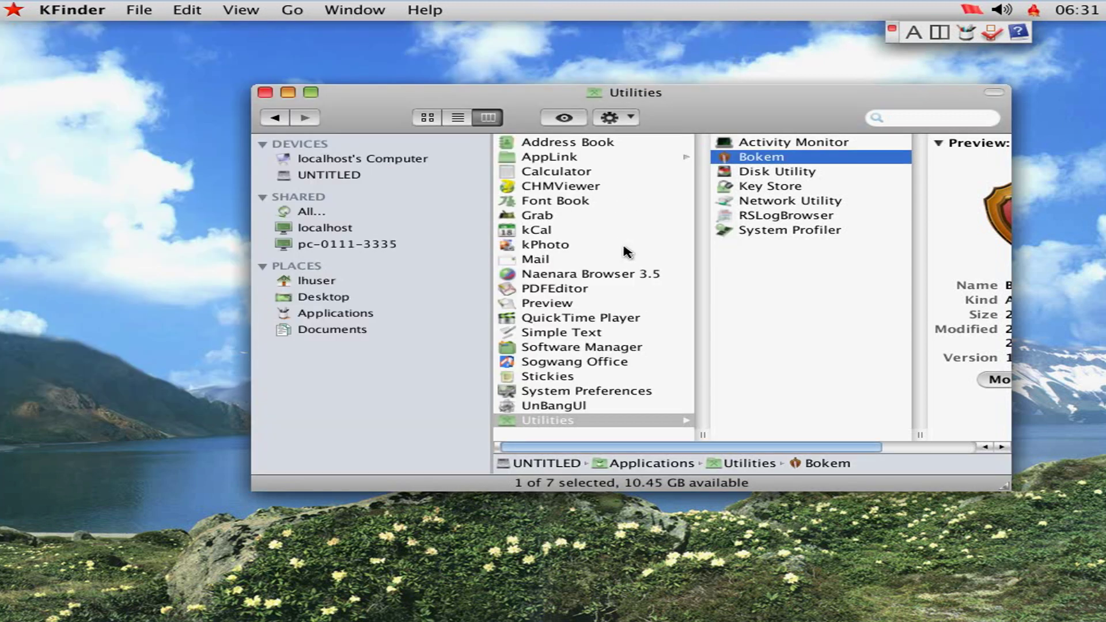
# Launch Naenara Browser 3.5 from the Applications folder and go back to the previously visited page
pyautogui.click(627, 276)
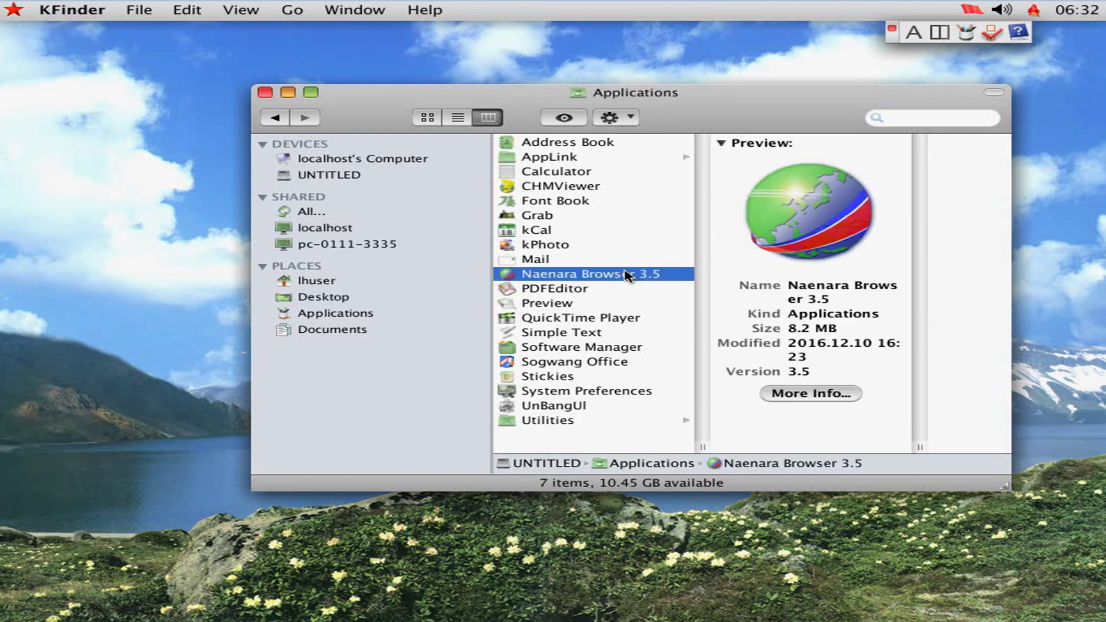
pyautogui.doubleClick(627, 276)
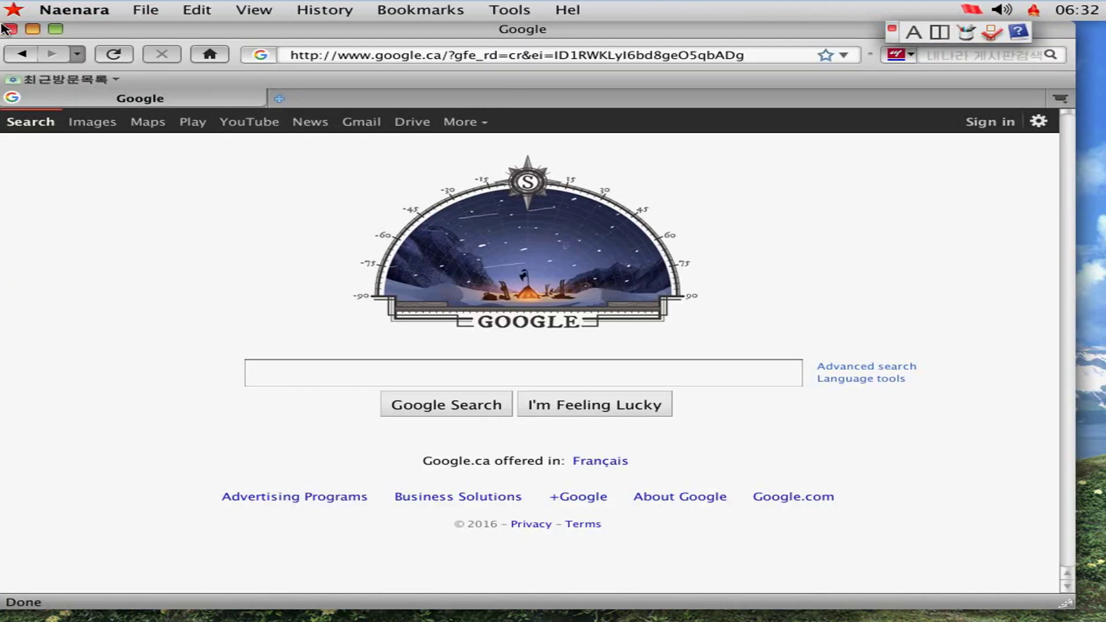
pyautogui.click(21, 55)
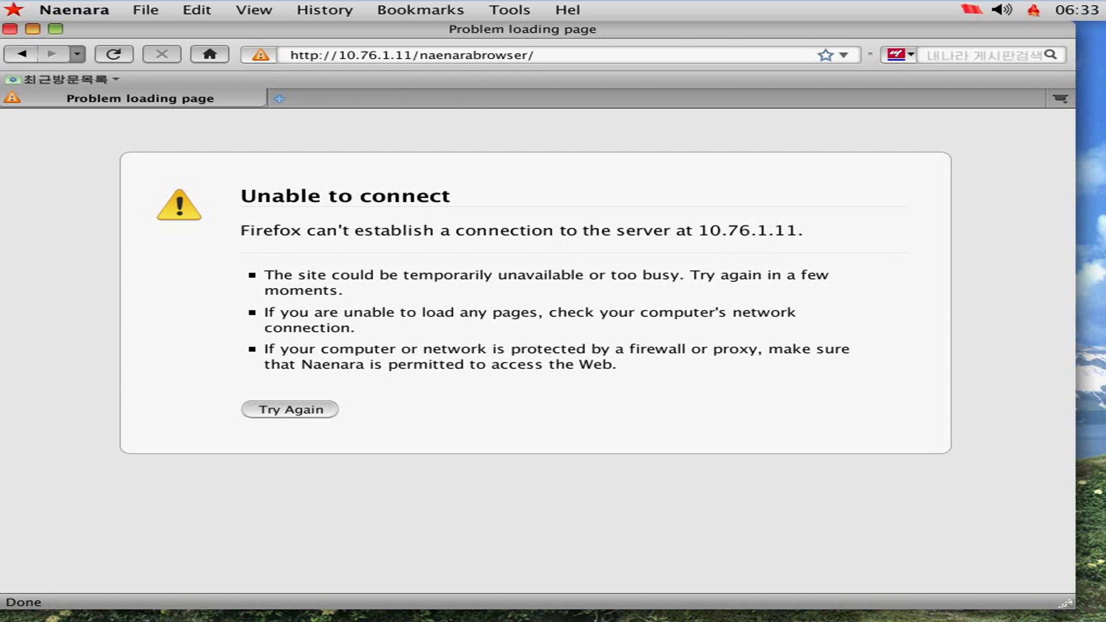
pyautogui.click(555, 56)
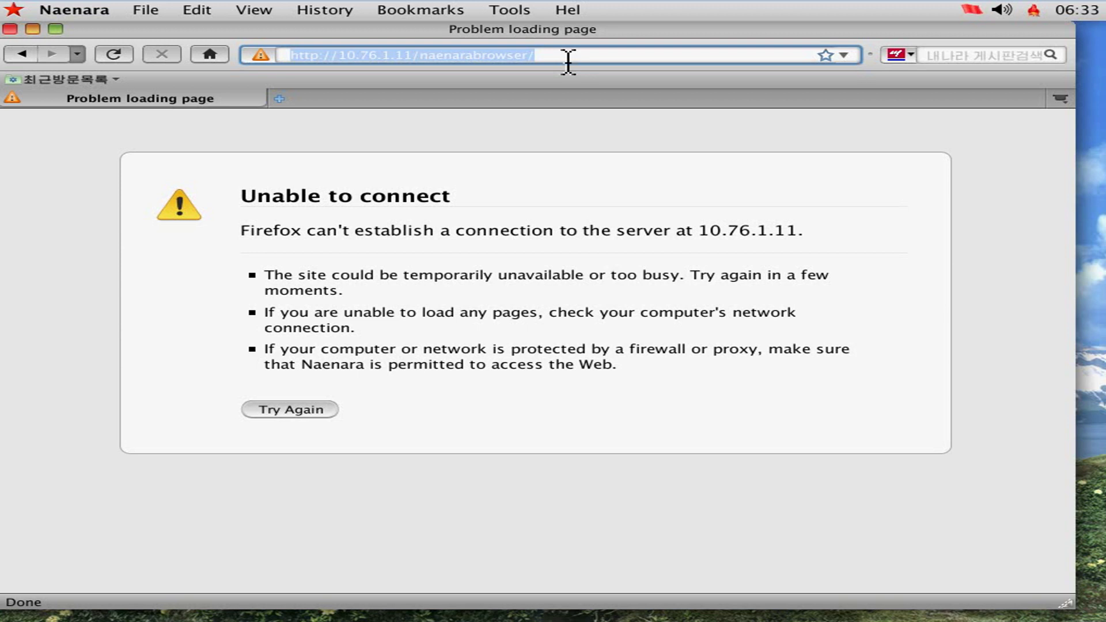
pyautogui.write('goo')
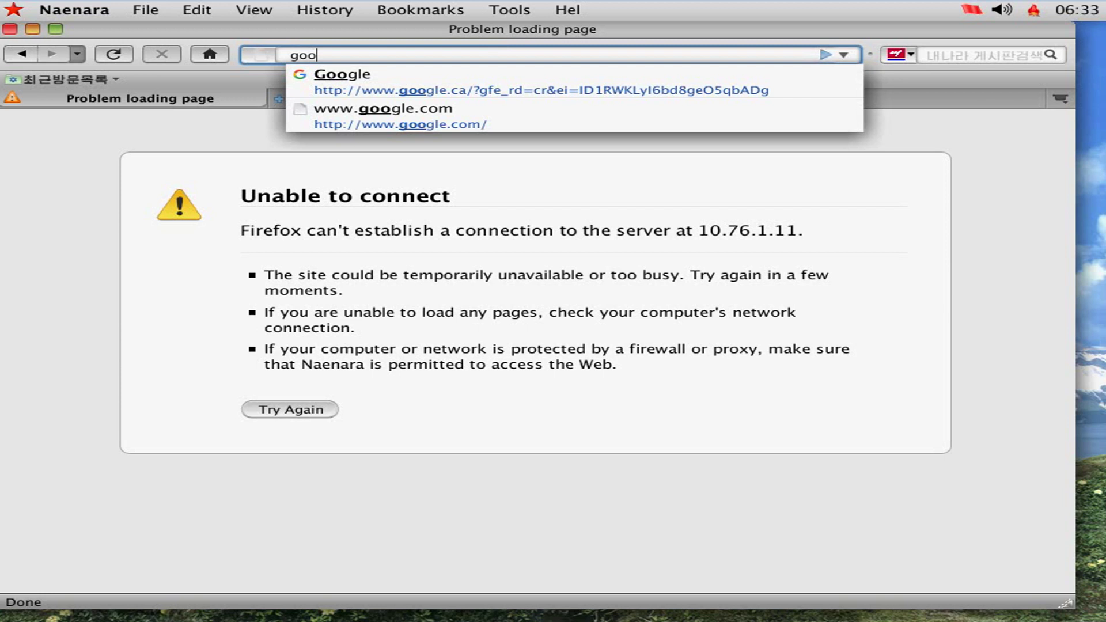
pyautogui.press('Down')
pyautogui.press('Return')
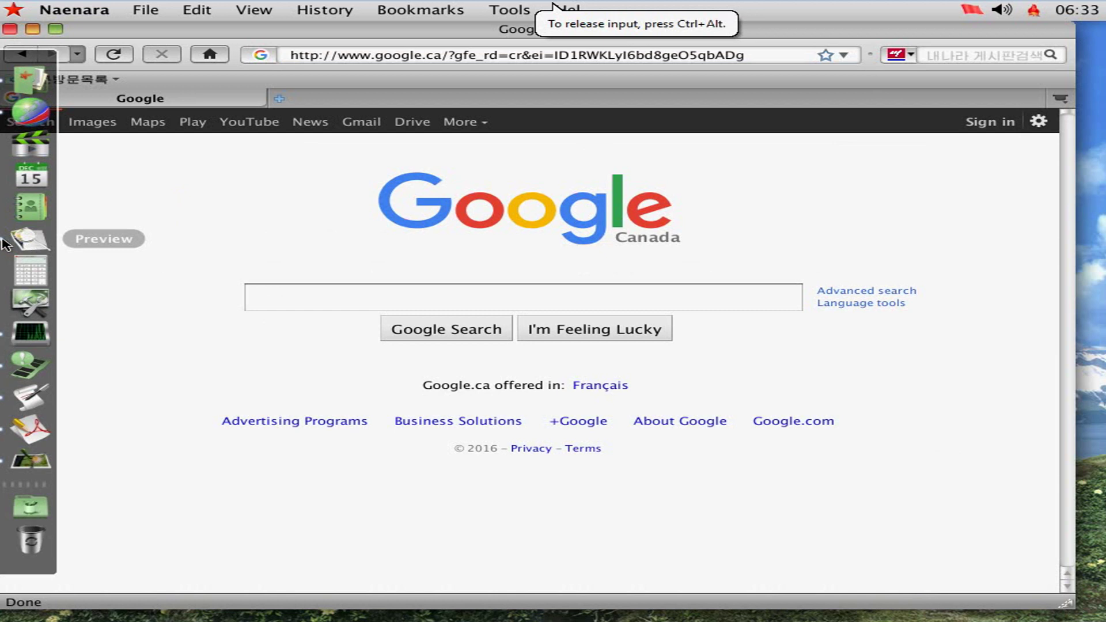
# Quit the running Preview application and request a shutdown of the computer
pyautogui.rightClick(32, 246)
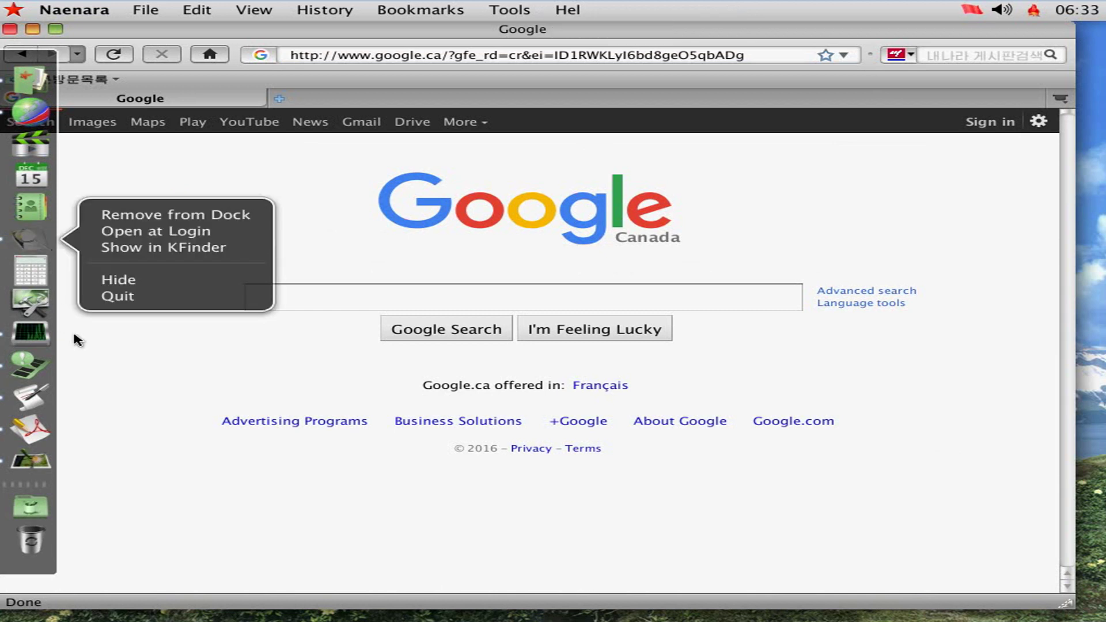
pyautogui.click(115, 299)
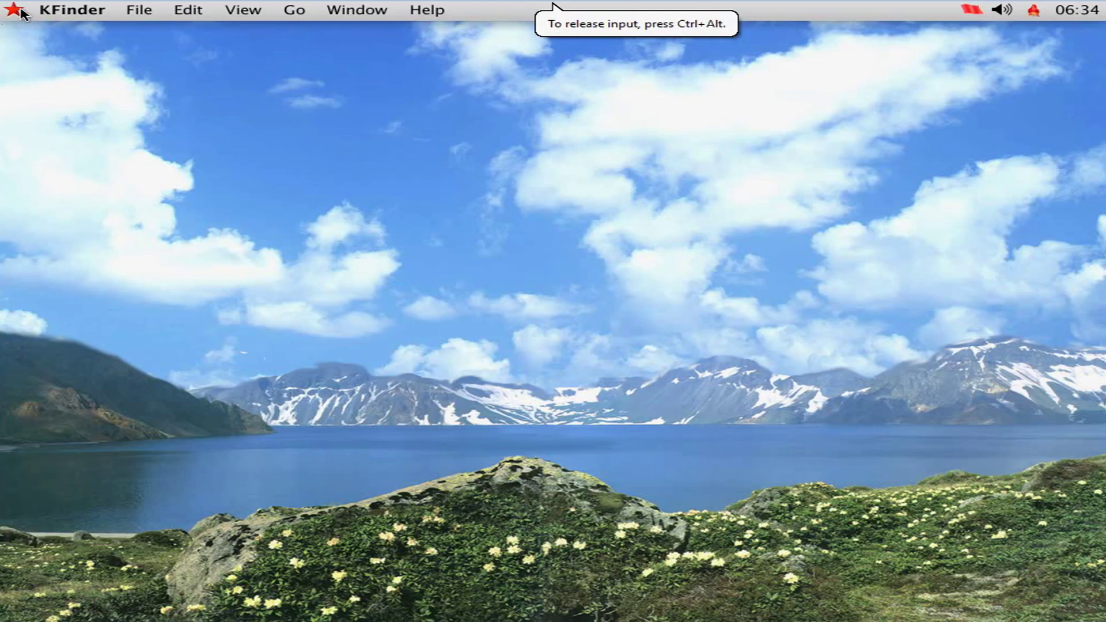
pyautogui.click(17, 12)
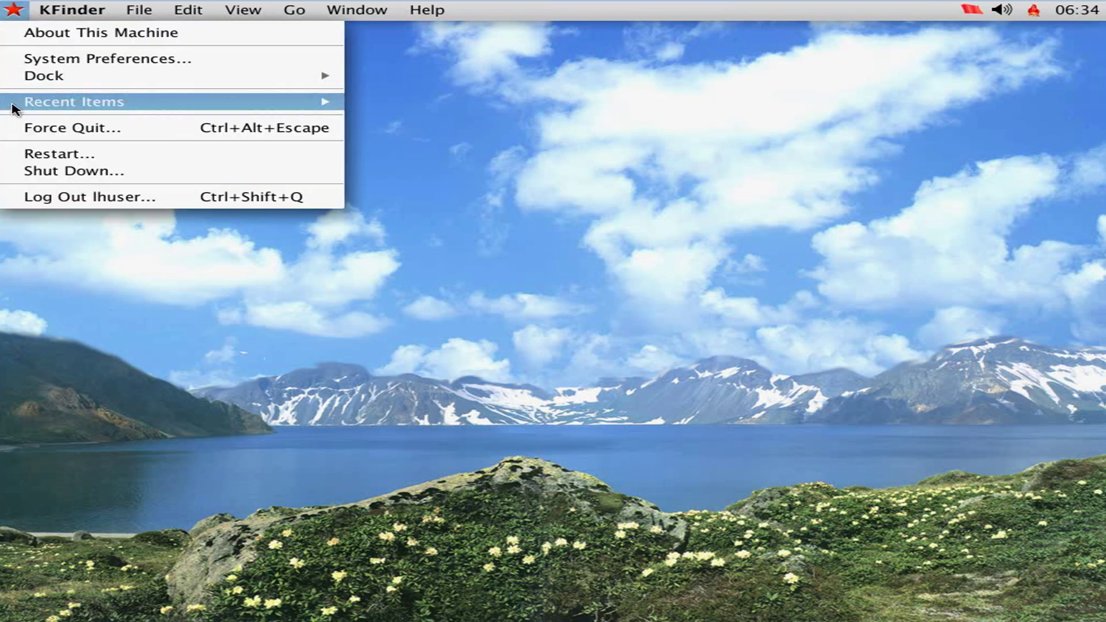
pyautogui.click(103, 173)
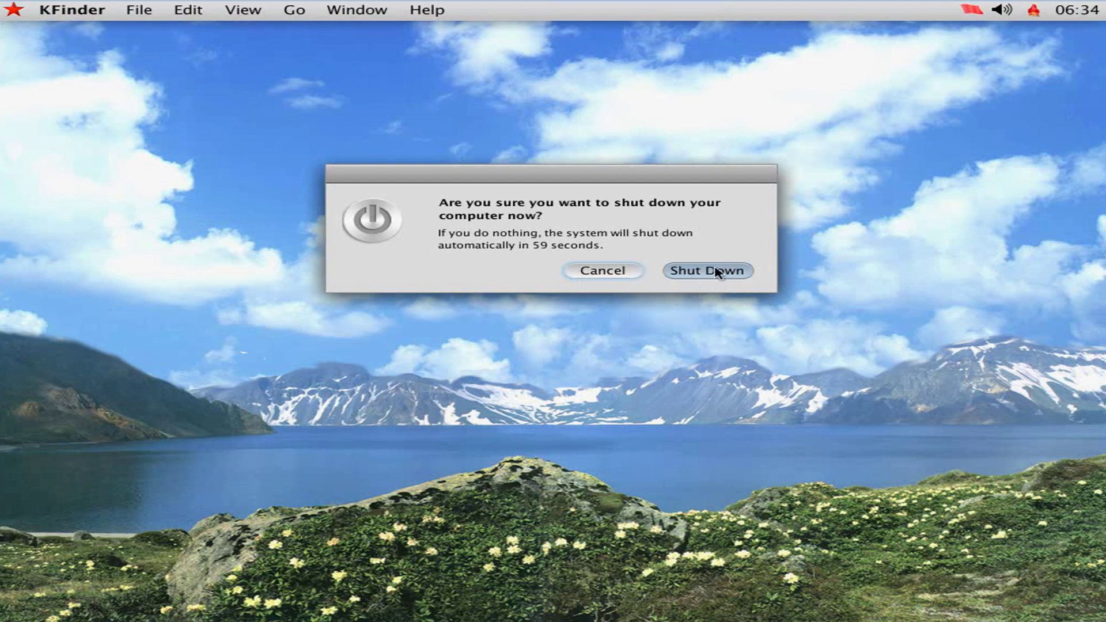